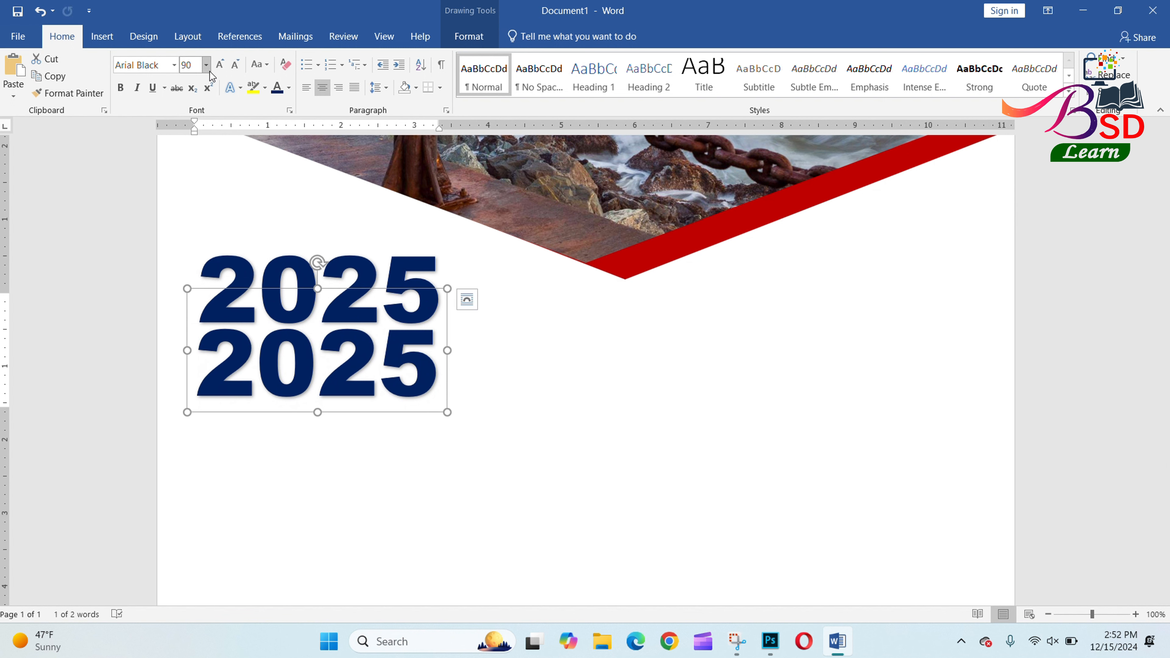
Step: Reduce the lower copy of 2025 to 36 pt and fit its text box directly beneath the large year
click(235, 66)
click(235, 66)
click(235, 66)
click(235, 66)
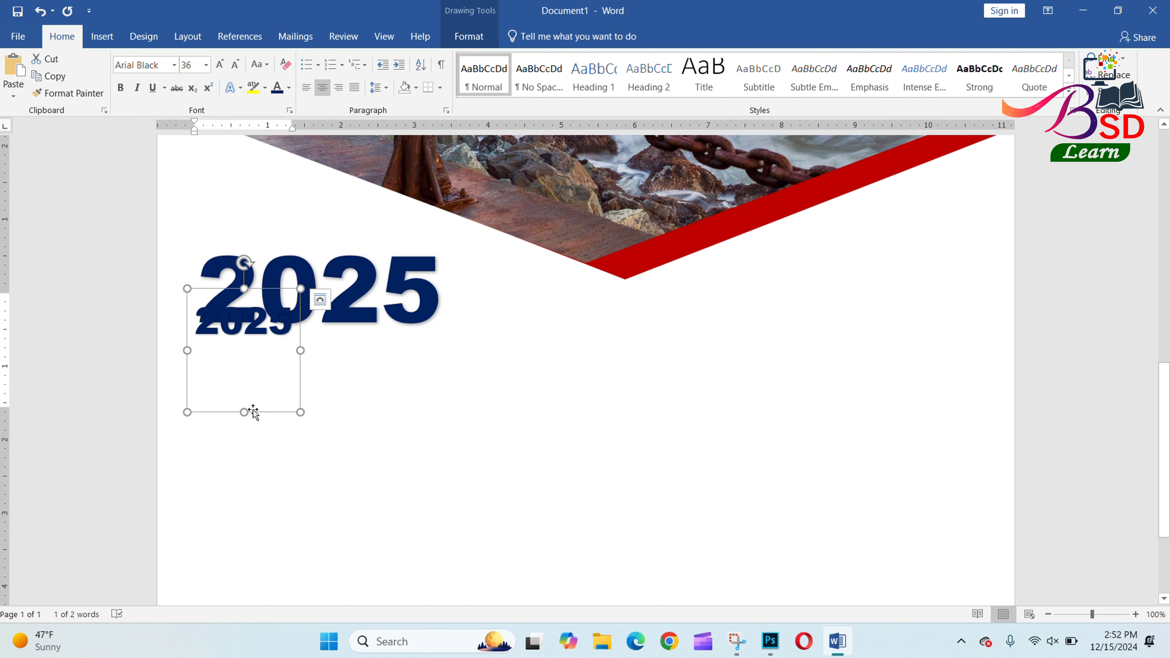
mouse_move(247, 412)
mouse_down()
mouse_move(259, 344)
mouse_move(262, 379)
mouse_move(360, 349)
mouse_move(429, 351)
mouse_up()
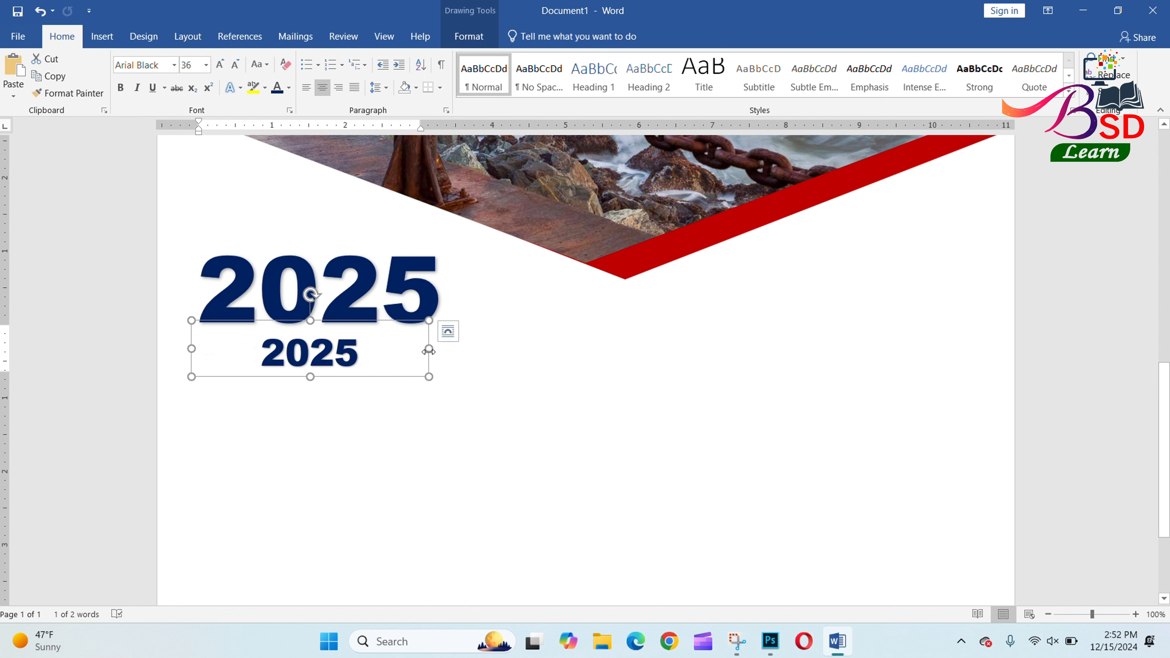
Step: Replace the text in the smaller 2025 text box with January
triple_click(357, 358)
triple_click(356, 357)
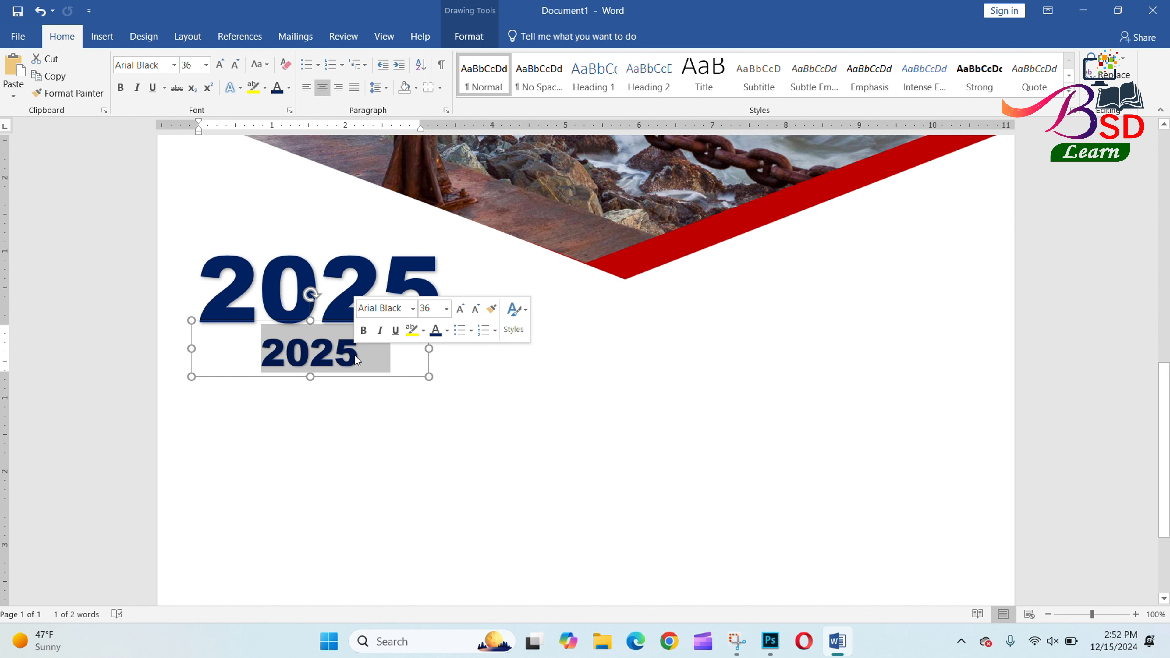
text(J)
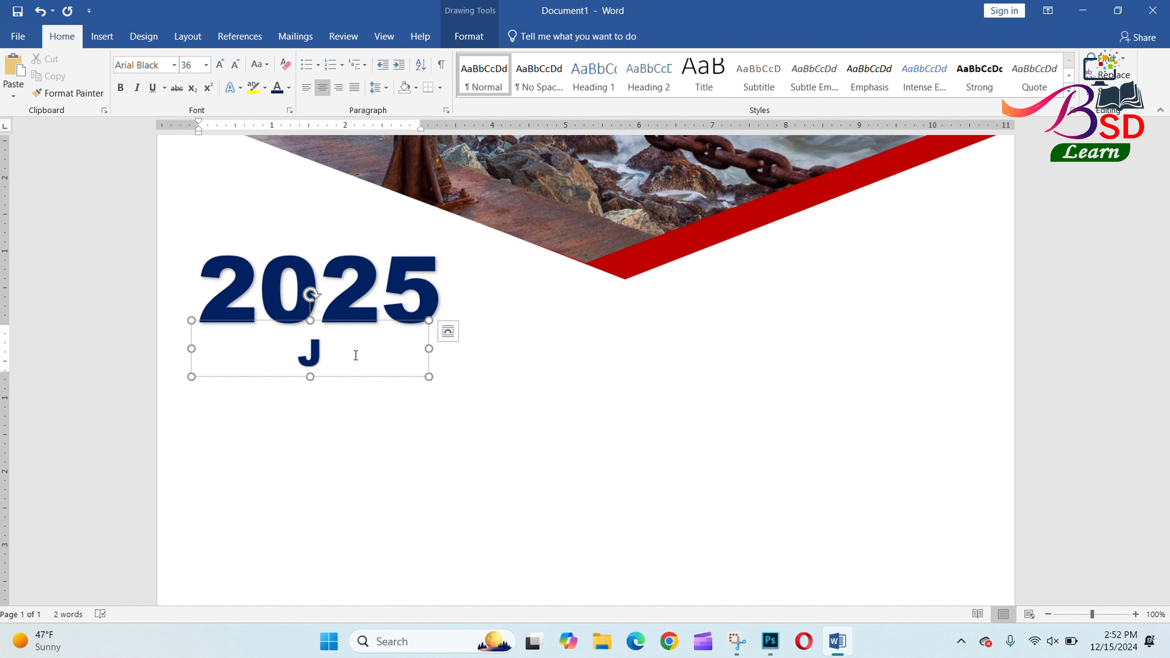
text(anuary)
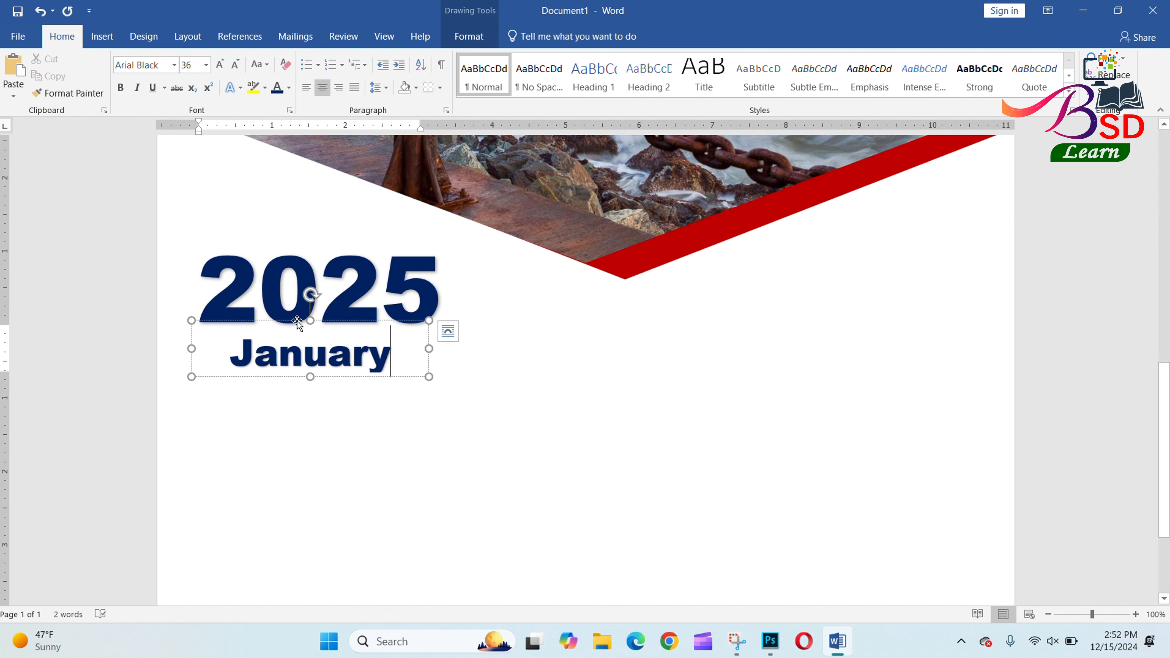
Step: Convert the month text beneath the year to uppercase
click(297, 321)
click(289, 87)
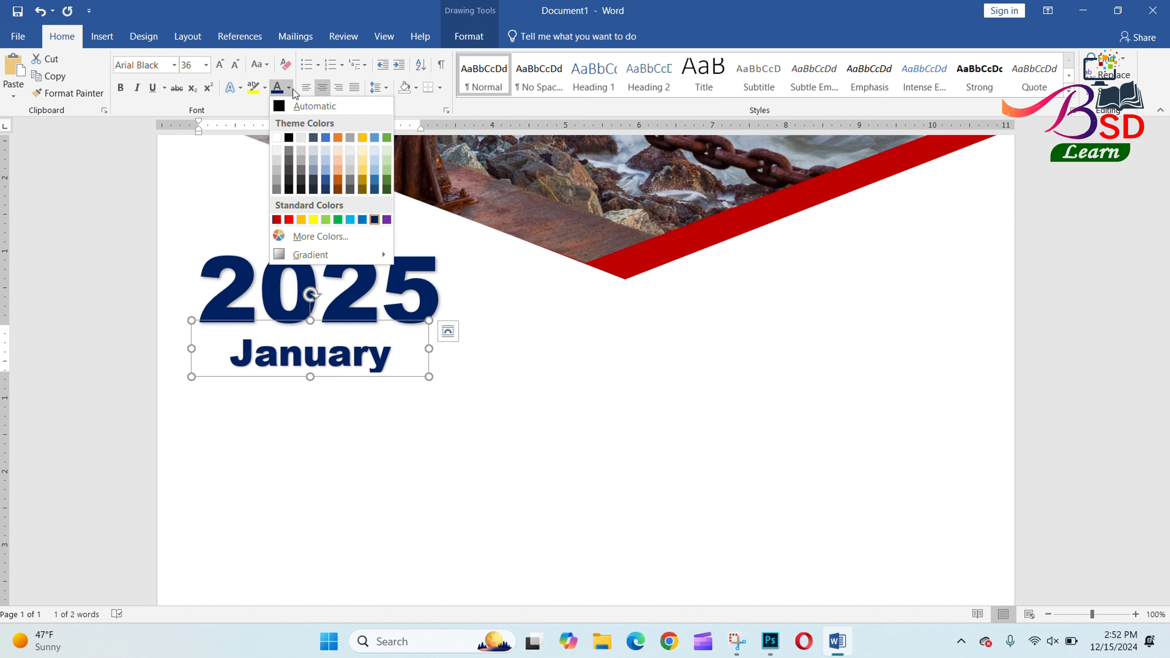
click(289, 87)
click(270, 66)
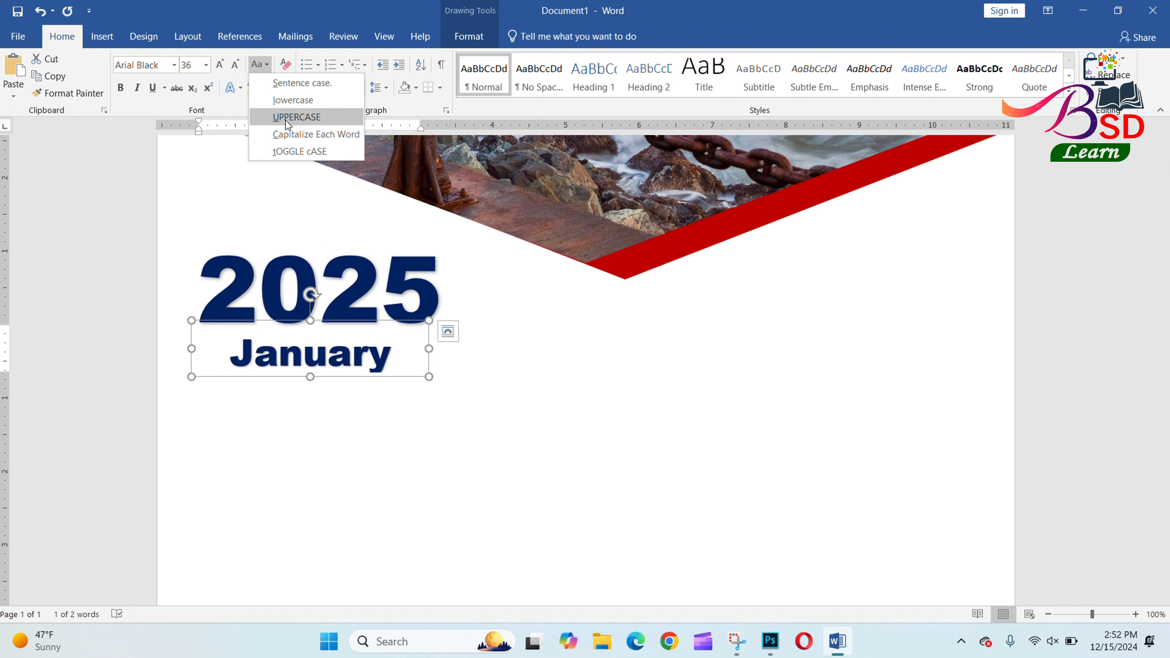
click(286, 119)
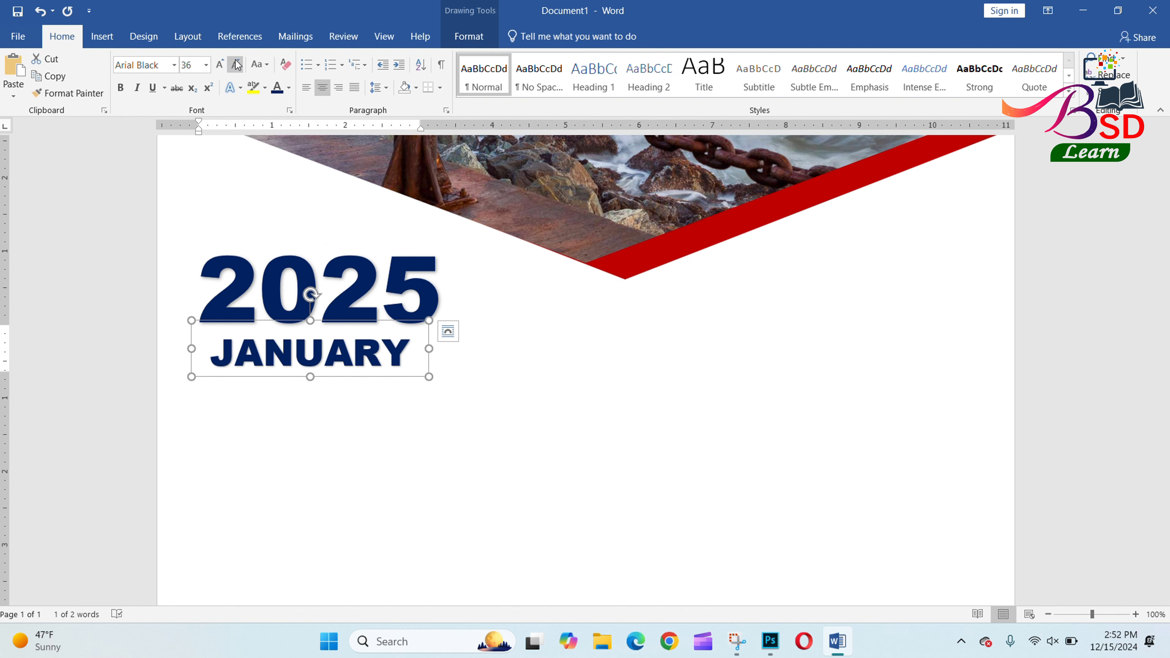
Step: Enlarge the month text to 48 pt, widen and heighten its text box, and nudge it up toward the year
click(220, 66)
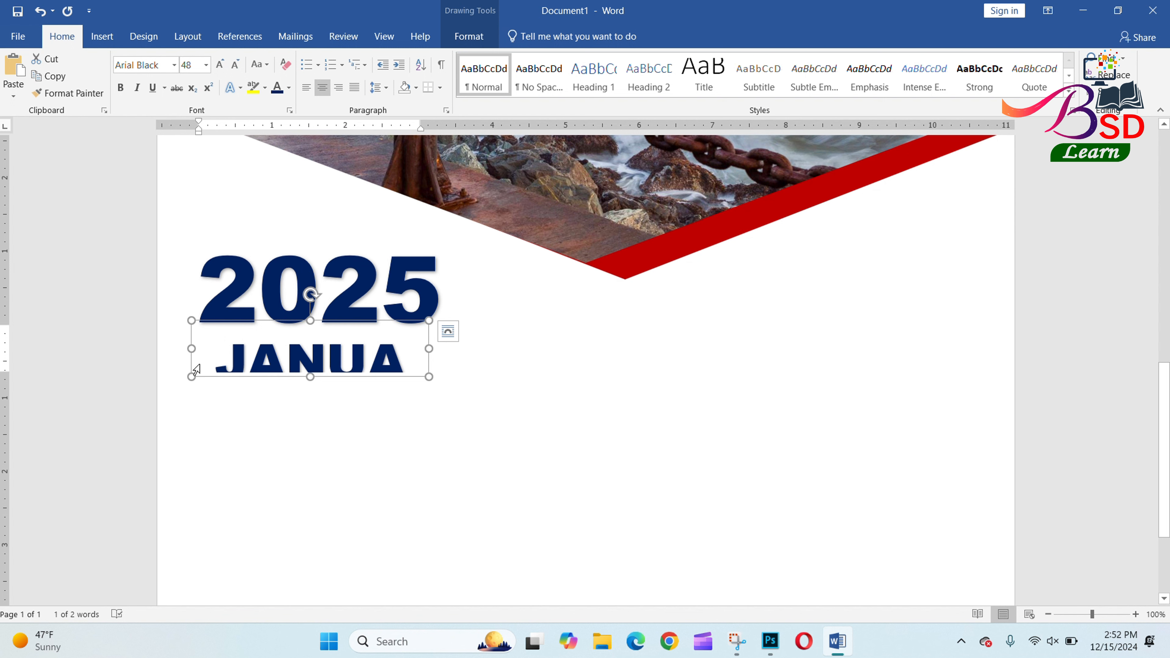
drag(193, 350, 183, 349)
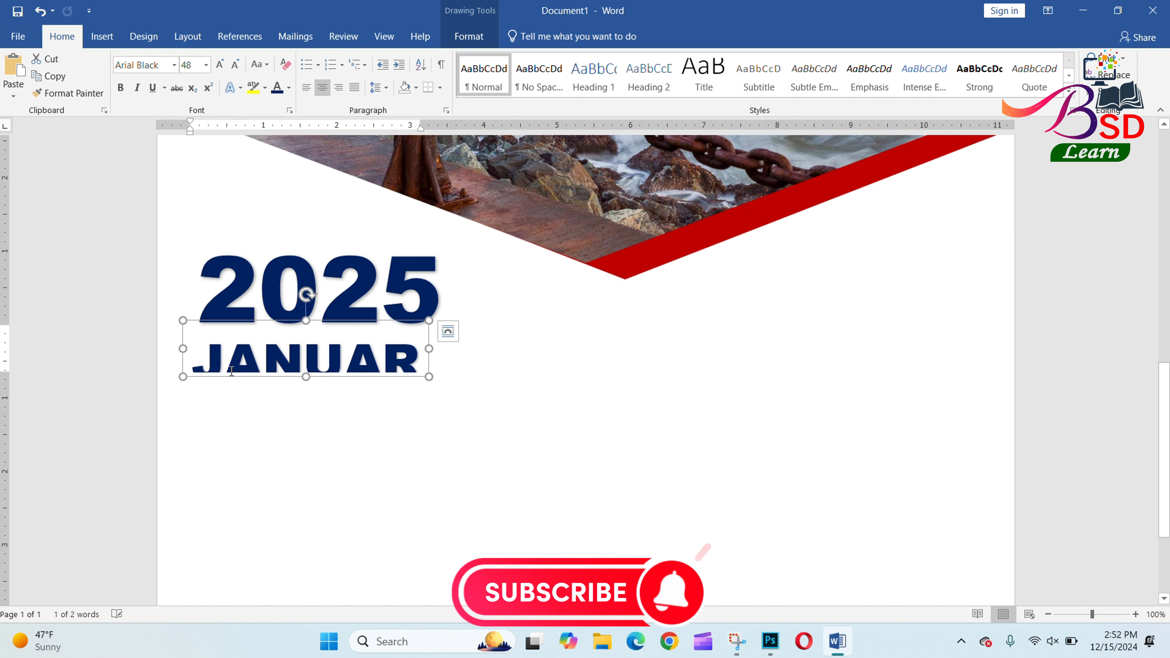
drag(306, 377, 305, 391)
drag(292, 320, 292, 307)
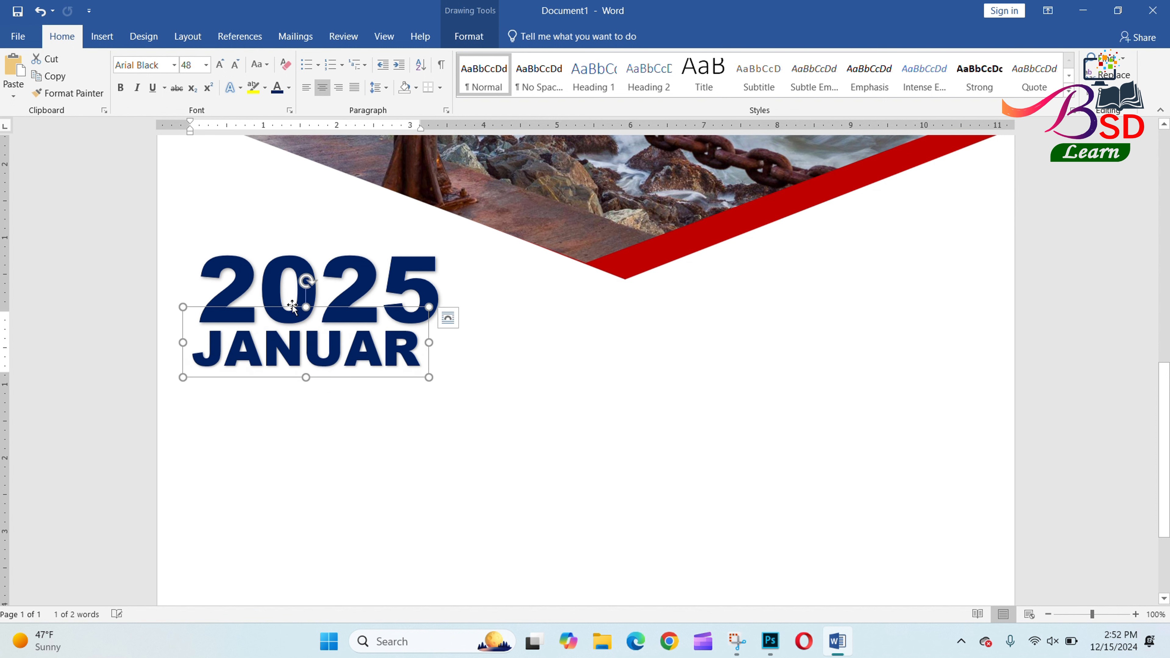
Step: Colour the month text dark red and deselect its text box
click(288, 87)
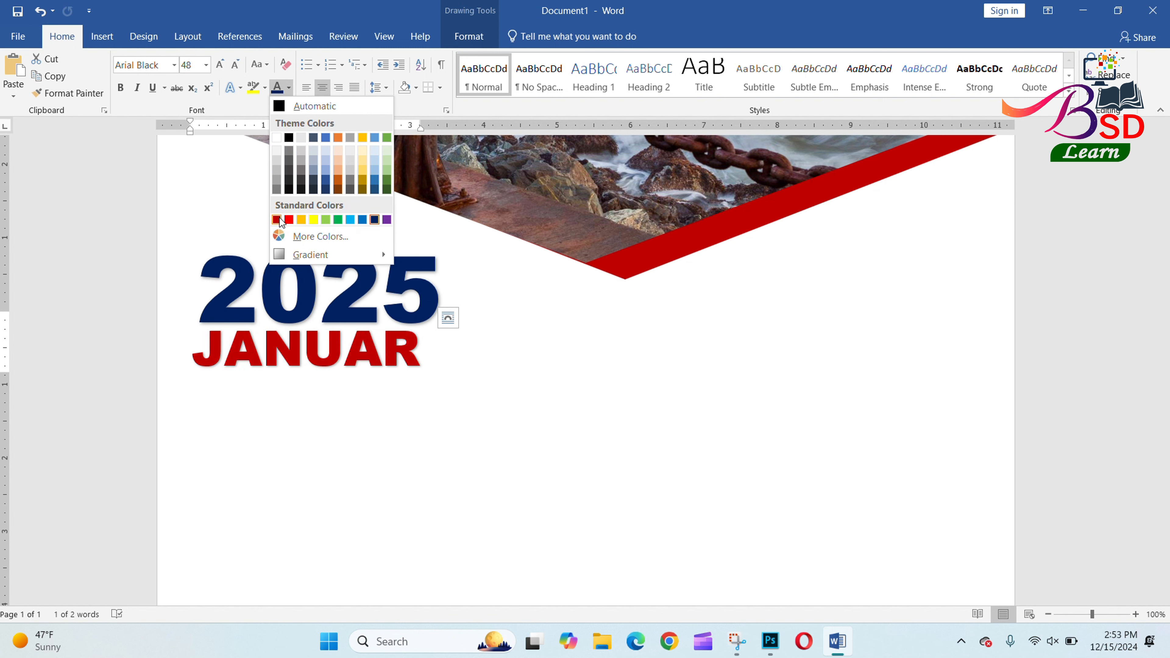
click(277, 220)
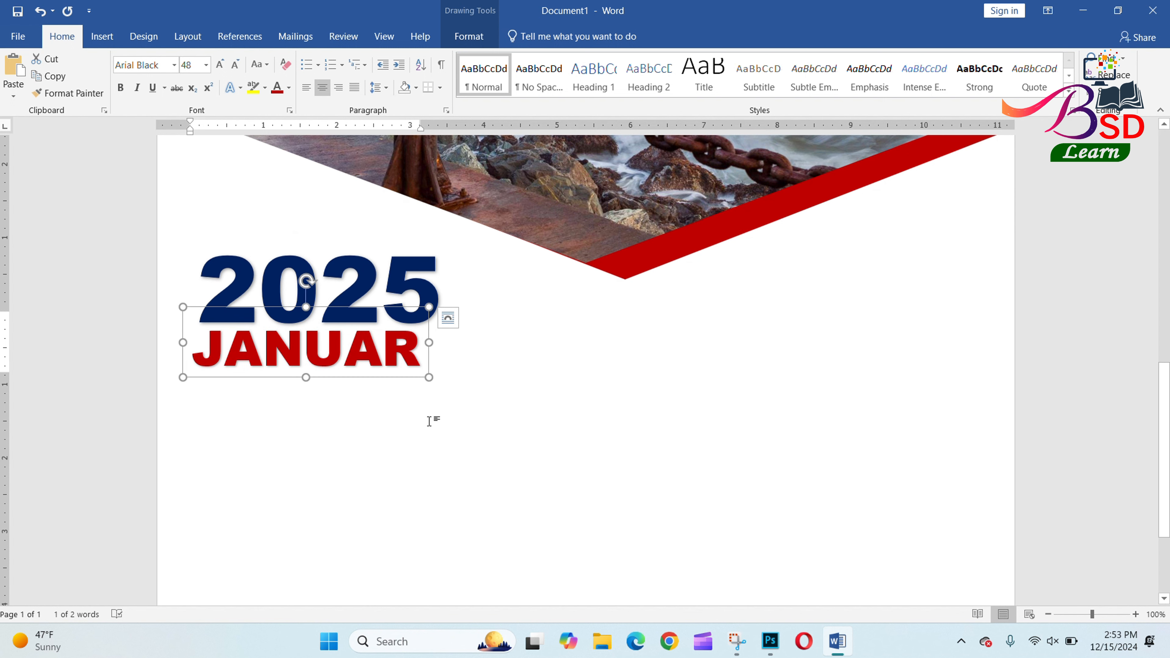
click(509, 456)
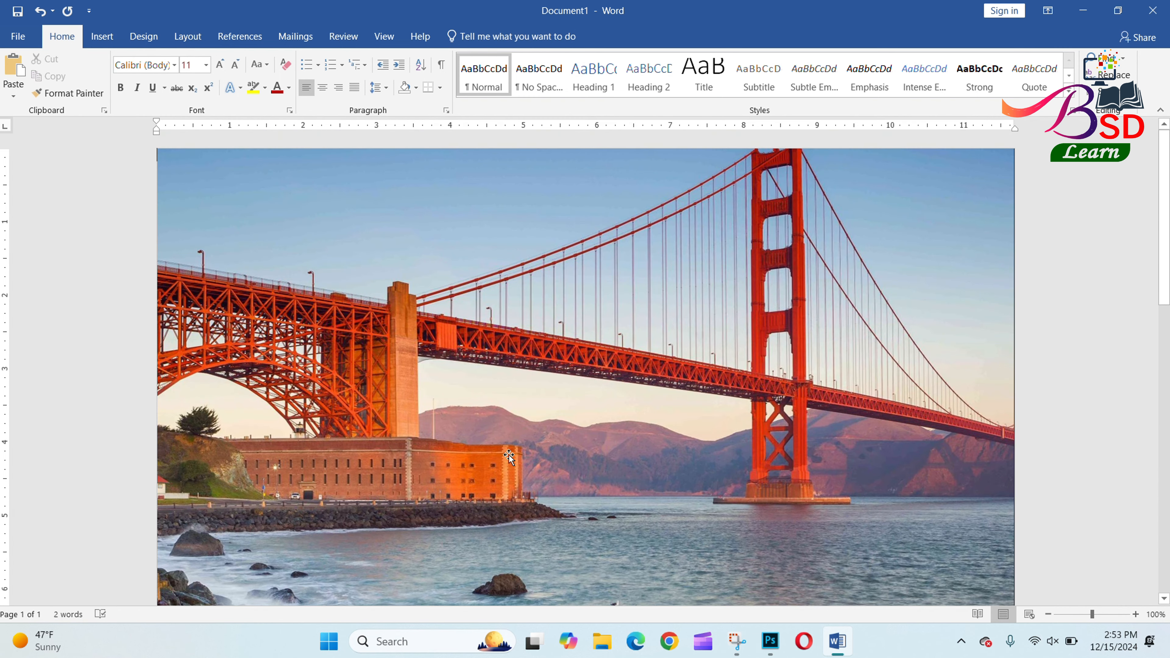
Step: Insert a table with seven columns and five rows for the calendar grid
scroll(518, 439, down, 13)
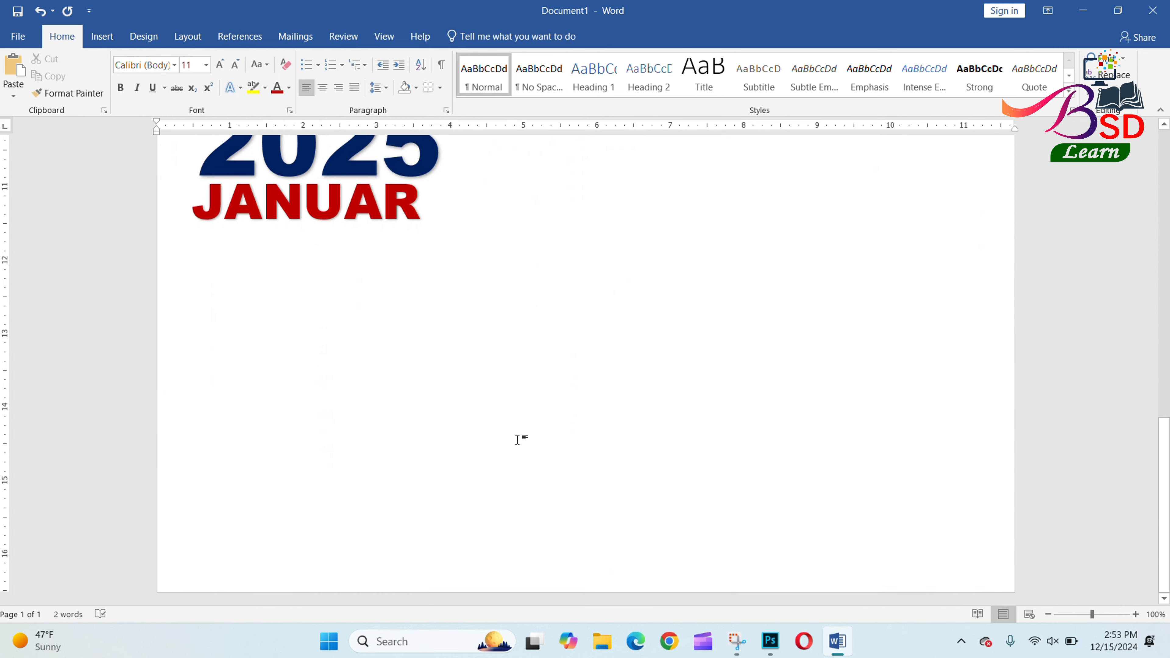
click(94, 35)
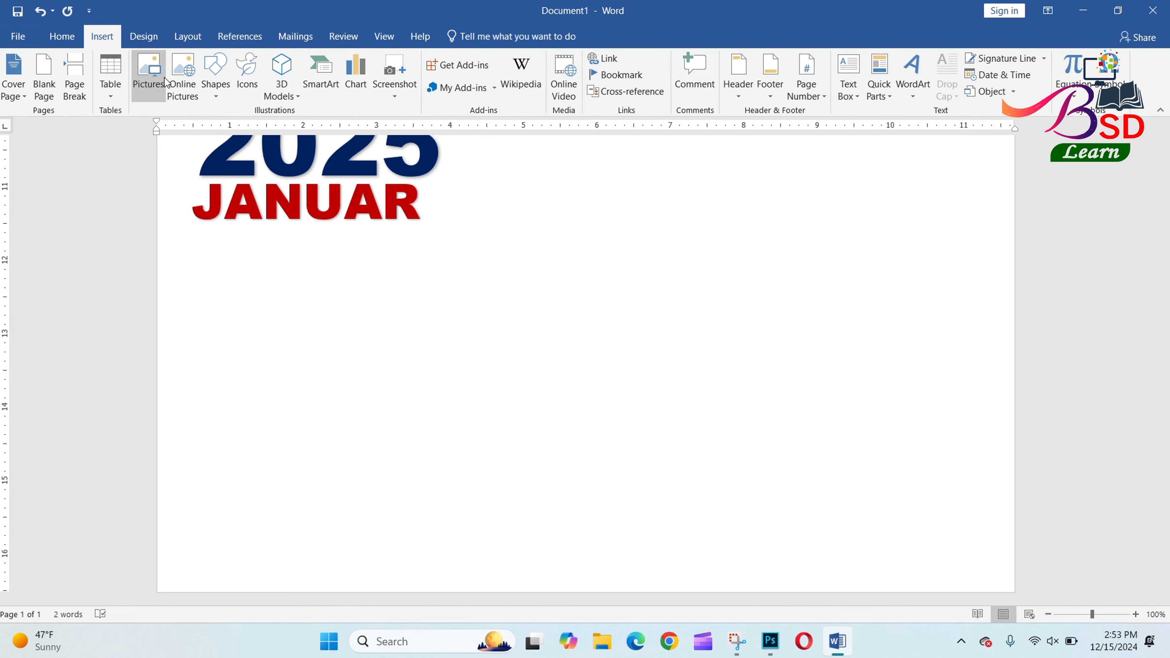
click(110, 78)
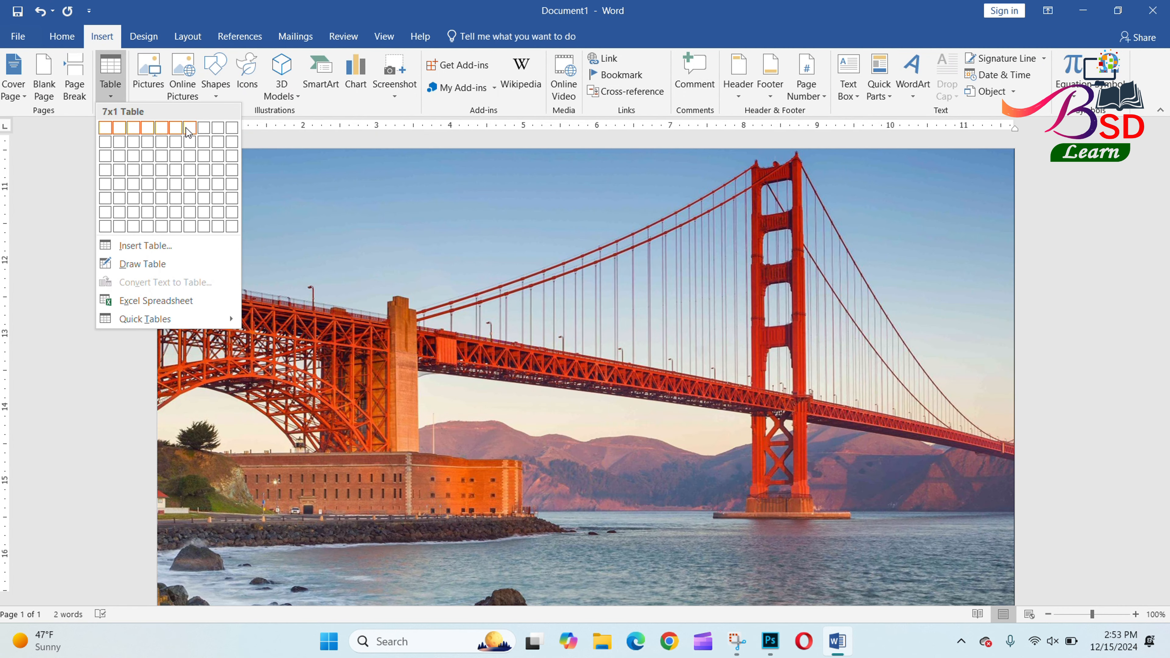
click(186, 181)
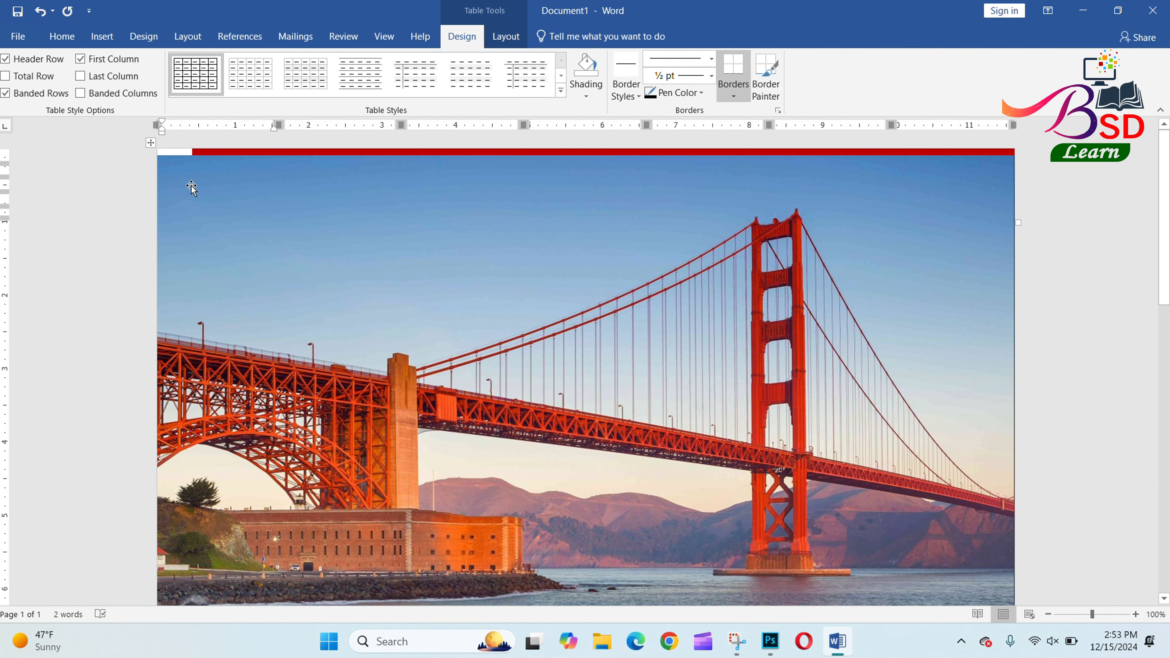
Step: Move the new table down from the top of the page, past the bridge photo's upper part
drag(153, 175, 478, 457)
scroll(478, 457, down, 4)
scroll(155, 265, down, 4)
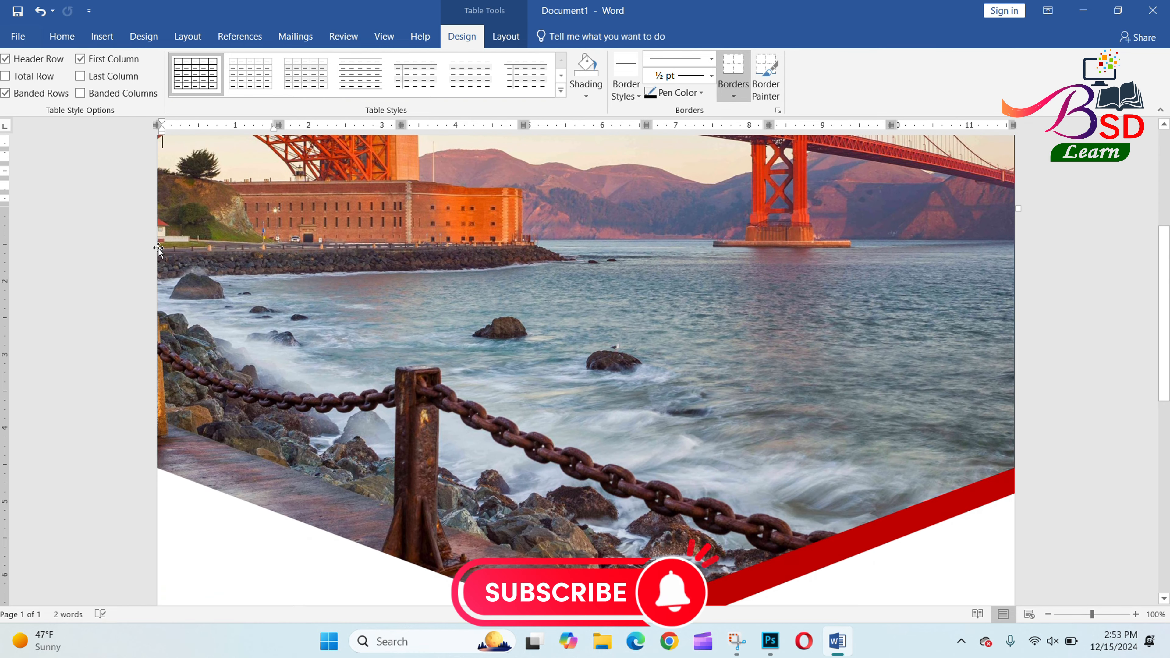
scroll(157, 245, up, 1)
drag(150, 166, 218, 544)
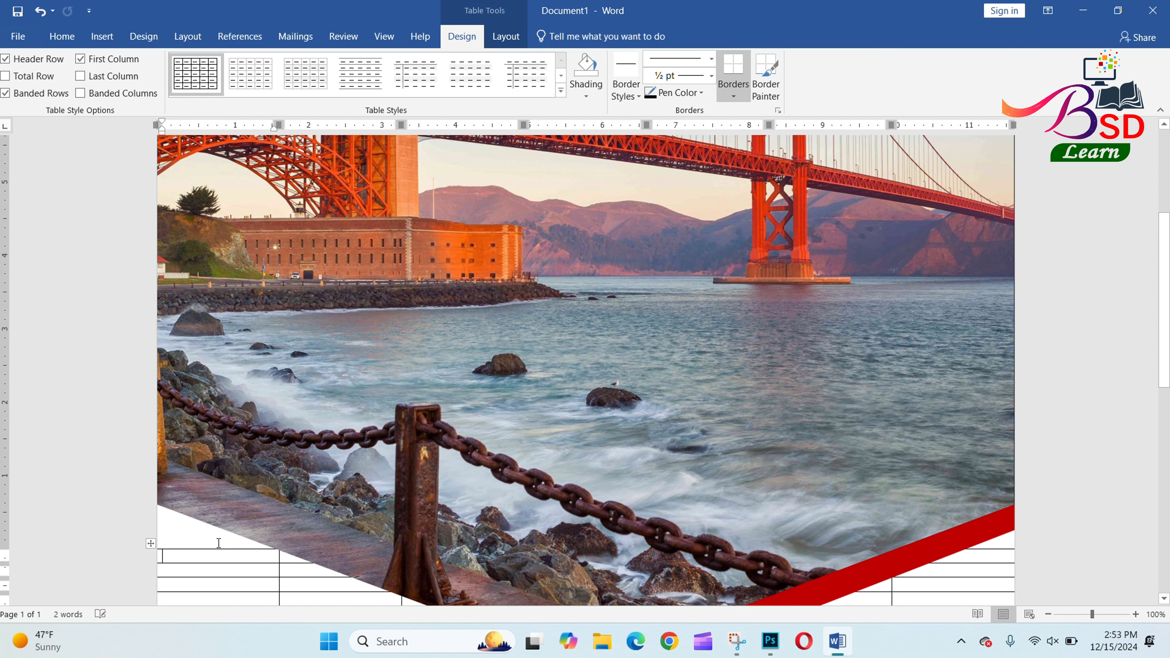
scroll(712, 406, down, 3)
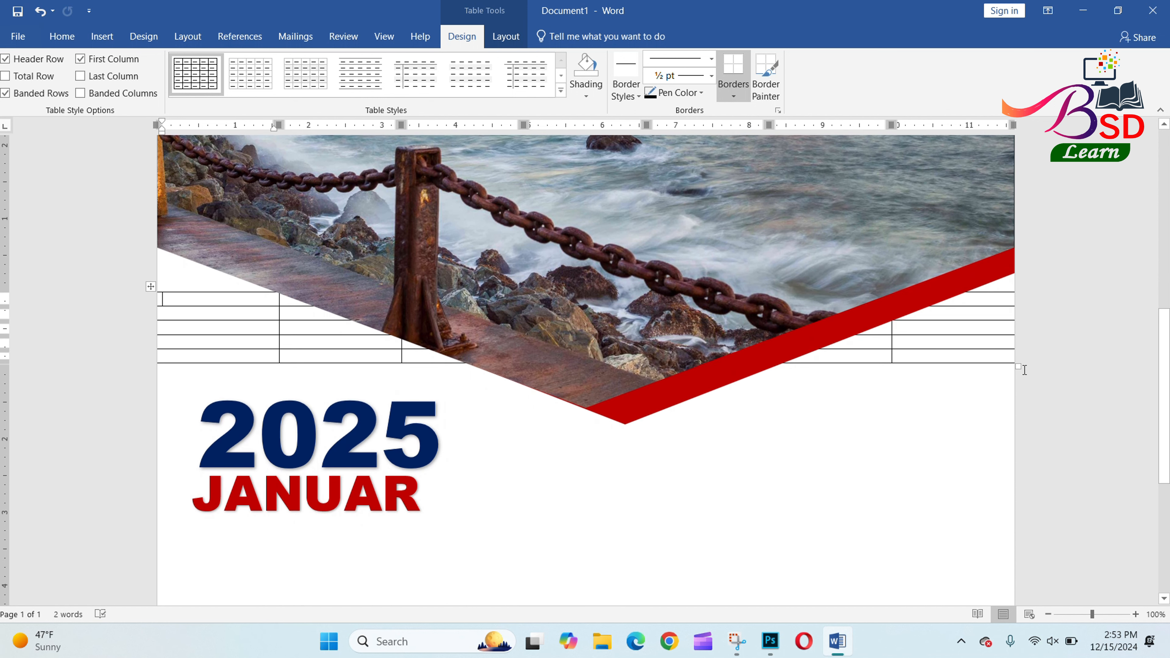
drag(1019, 369, 653, 549)
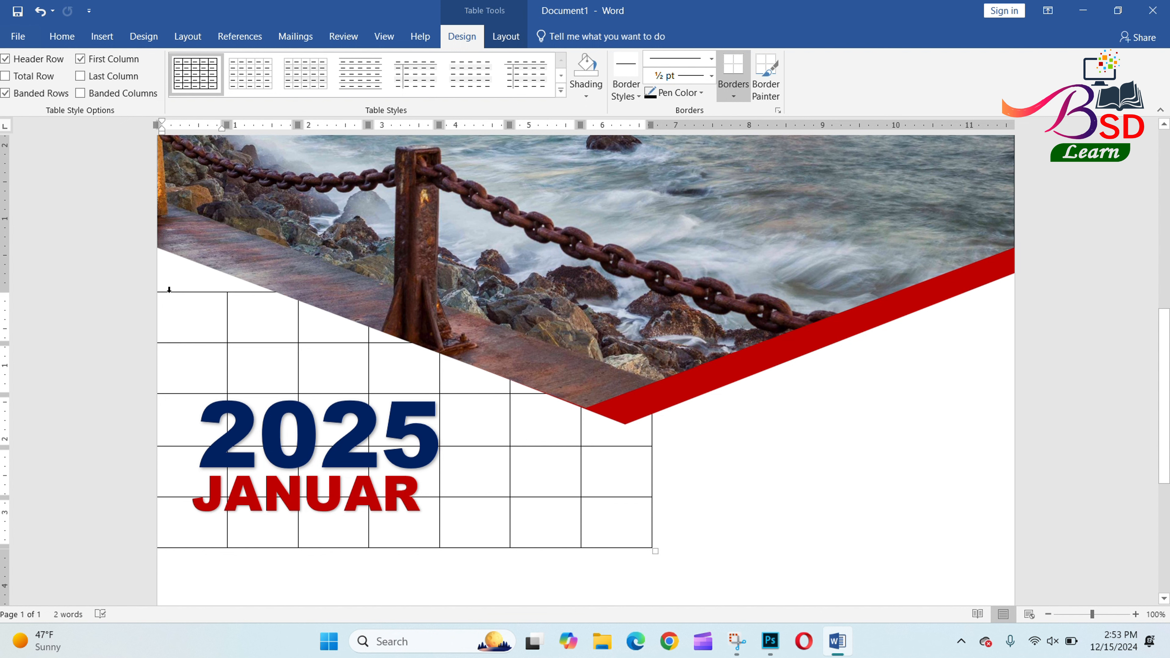
key(ctrl+z)
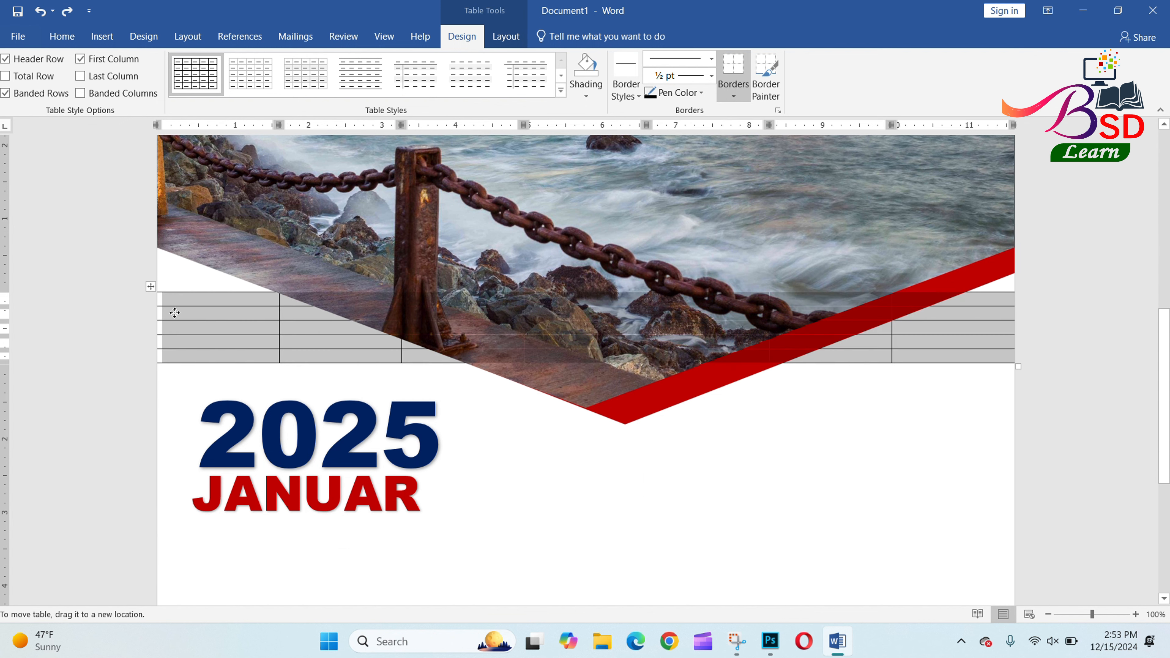
Step: Move the table down to just below the month title, and make it slightly narrower with taller rows
mouse_move(150, 288)
mouse_down()
mouse_move(323, 461)
mouse_move(410, 503)
mouse_move(564, 497)
mouse_up()
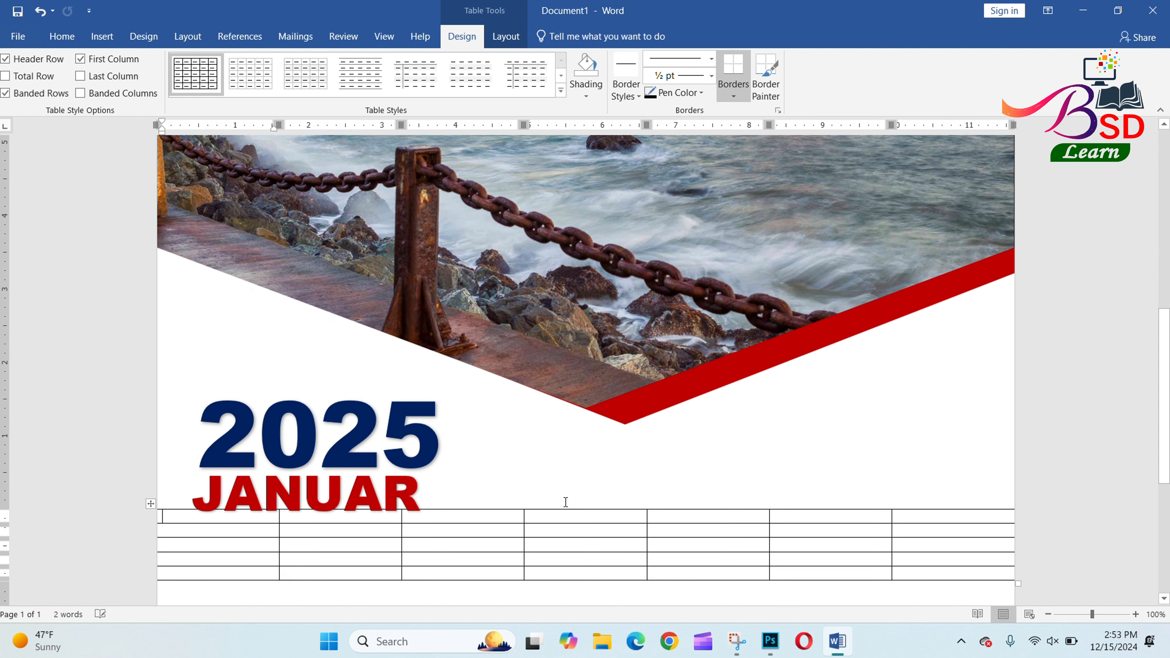
scroll(563, 496, down, 3)
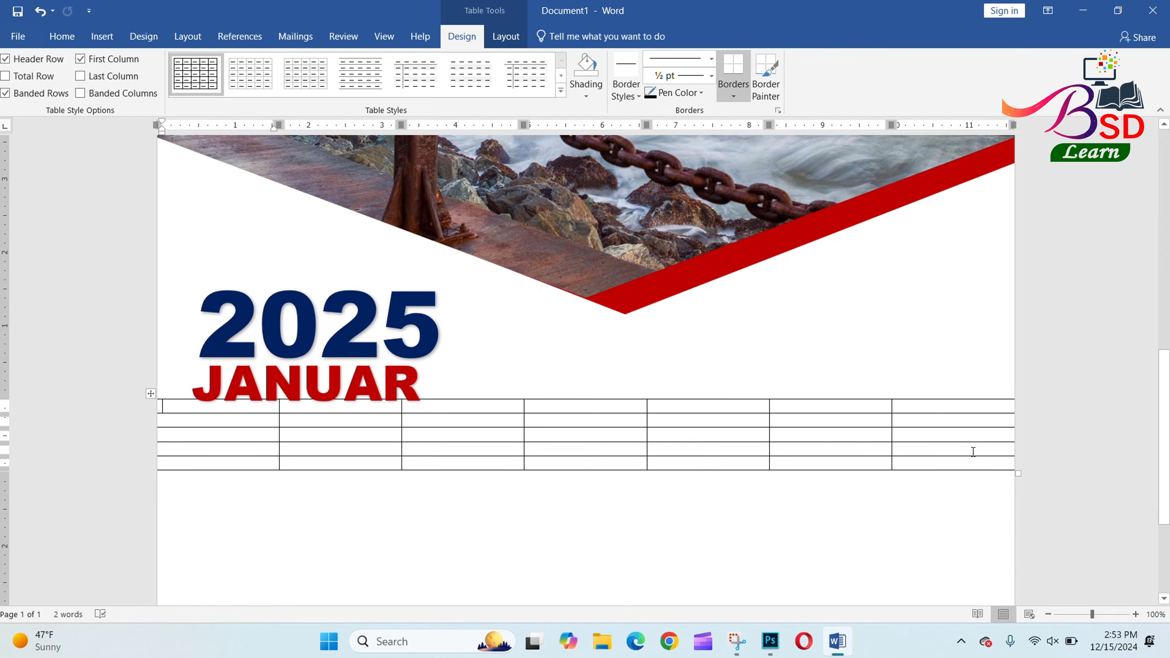
drag(1019, 475, 995, 505)
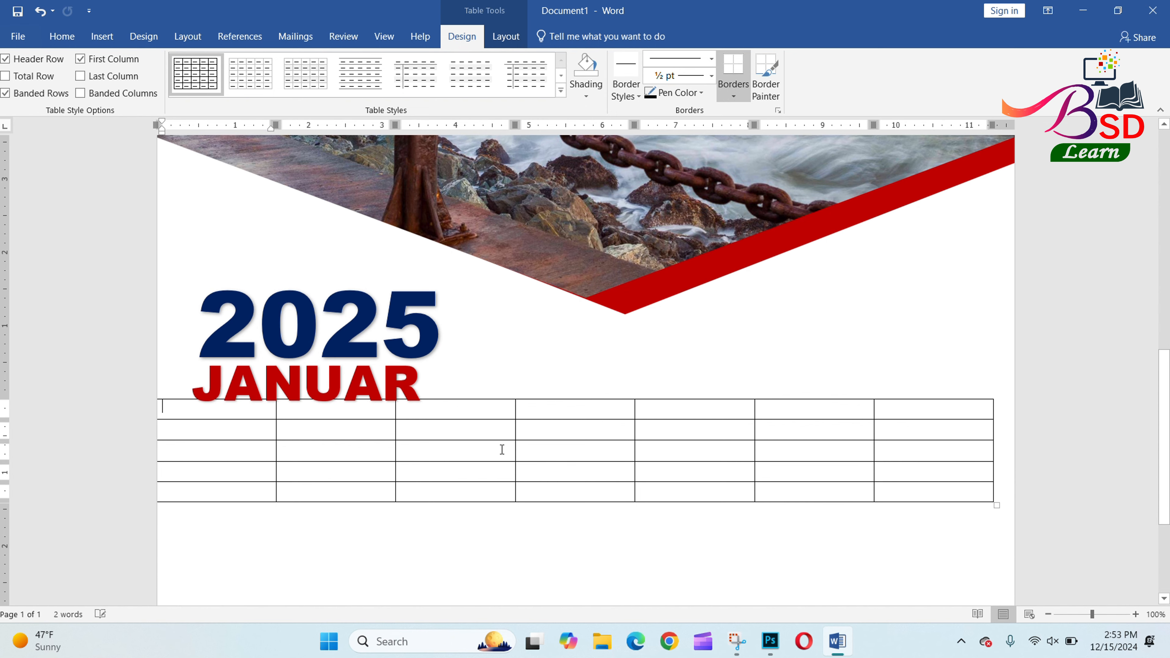
Step: Shift the table slightly right and down so it sits inside the page edges
click(120, 410)
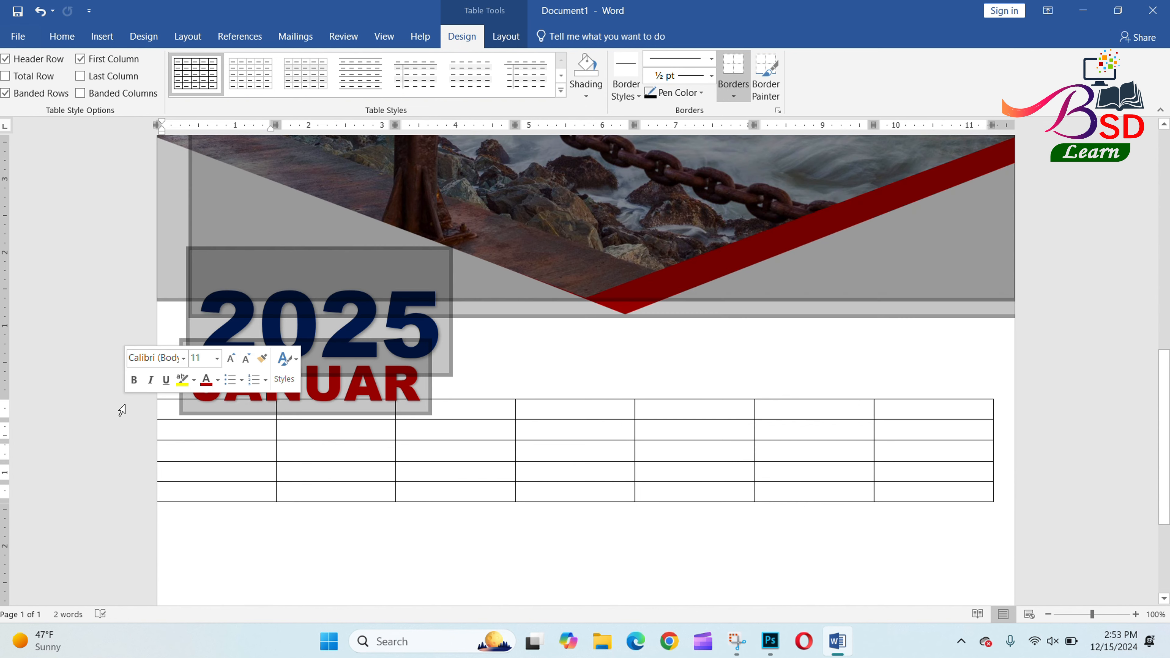
click(234, 459)
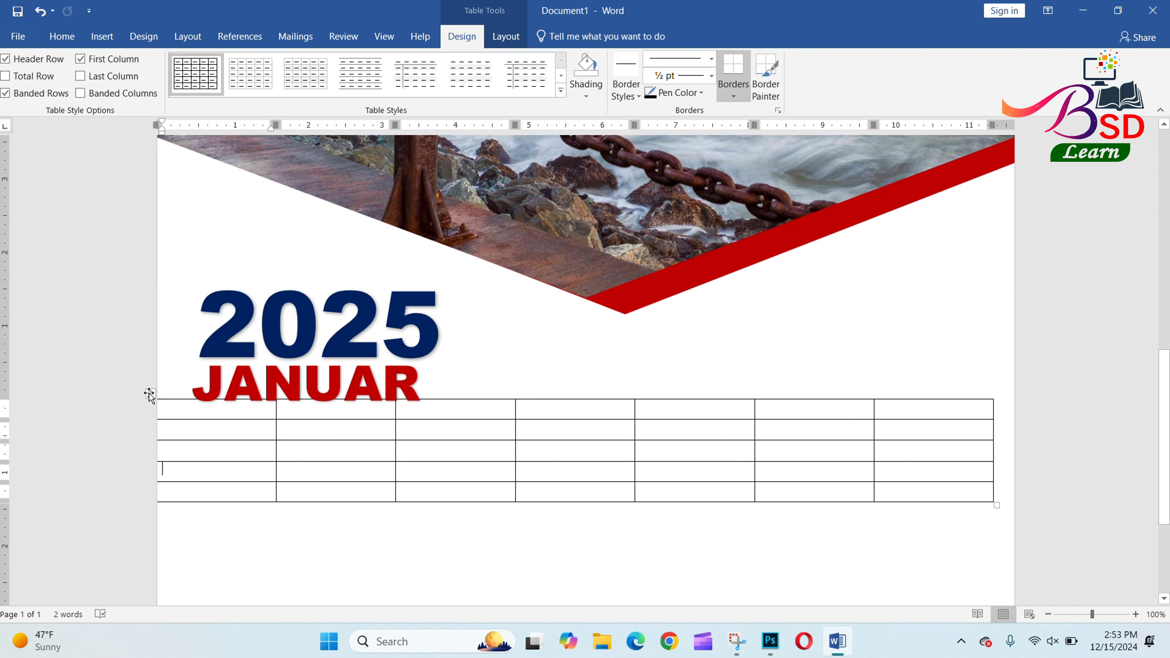
drag(149, 394, 184, 398)
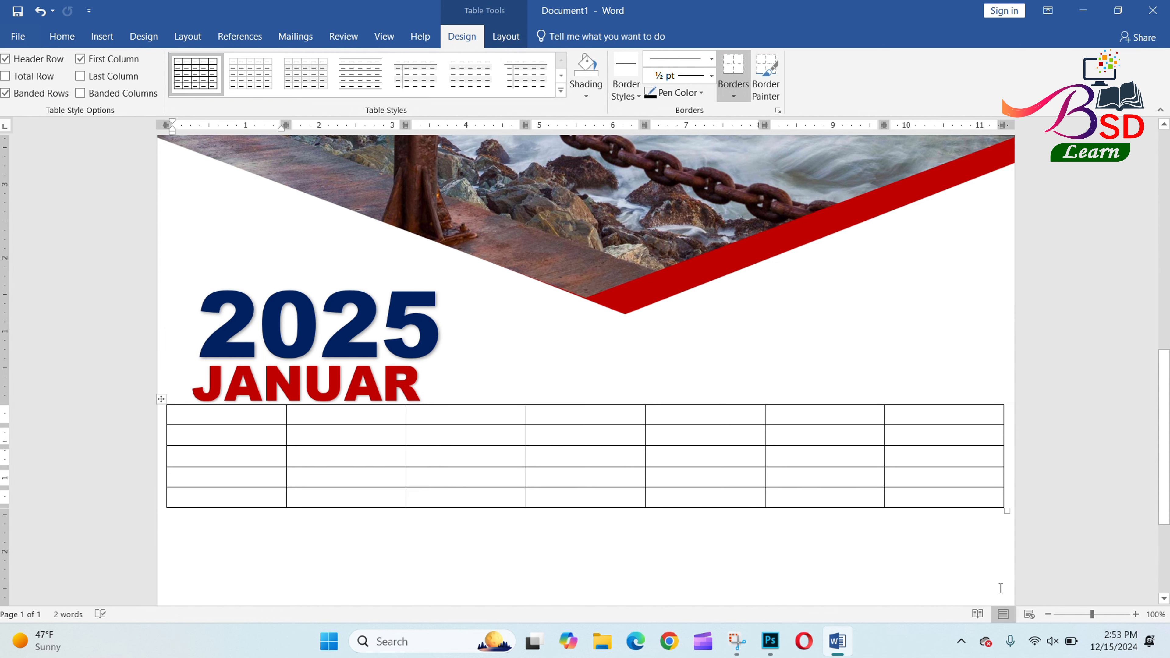
Step: Place the table beneath the month title, aligned with its left side, and resize it to about 7 inches wide, reaching near the page's bottom
drag(1006, 511, 494, 530)
scroll(496, 450, down, 2)
scroll(484, 397, down, 1)
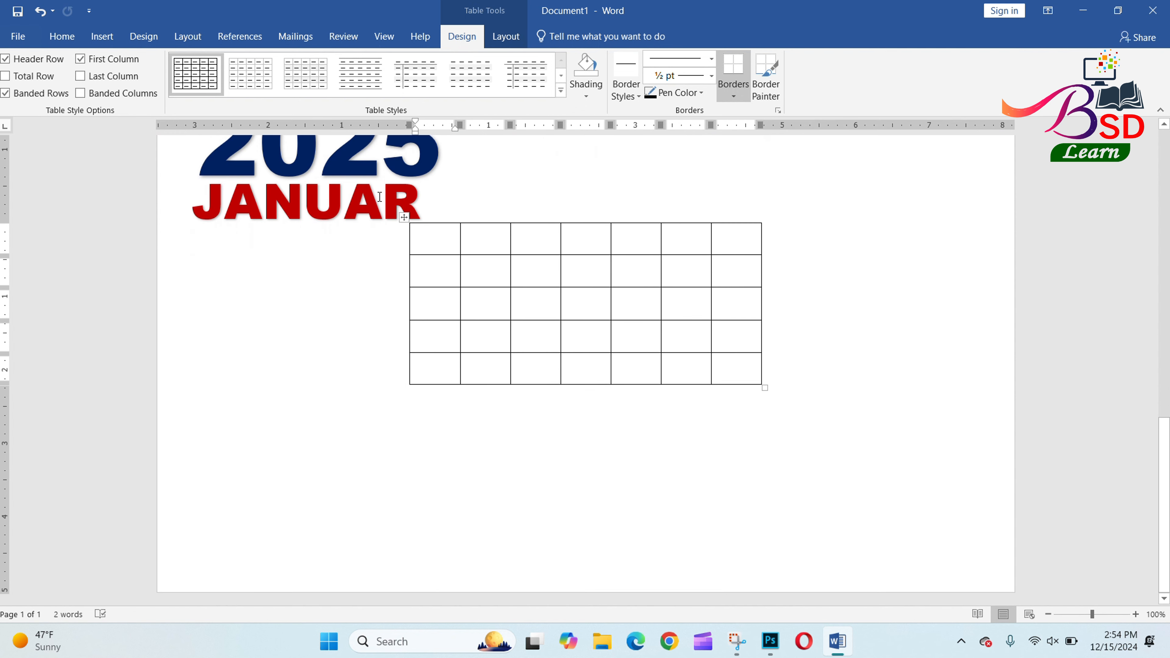
drag(403, 220, 198, 247)
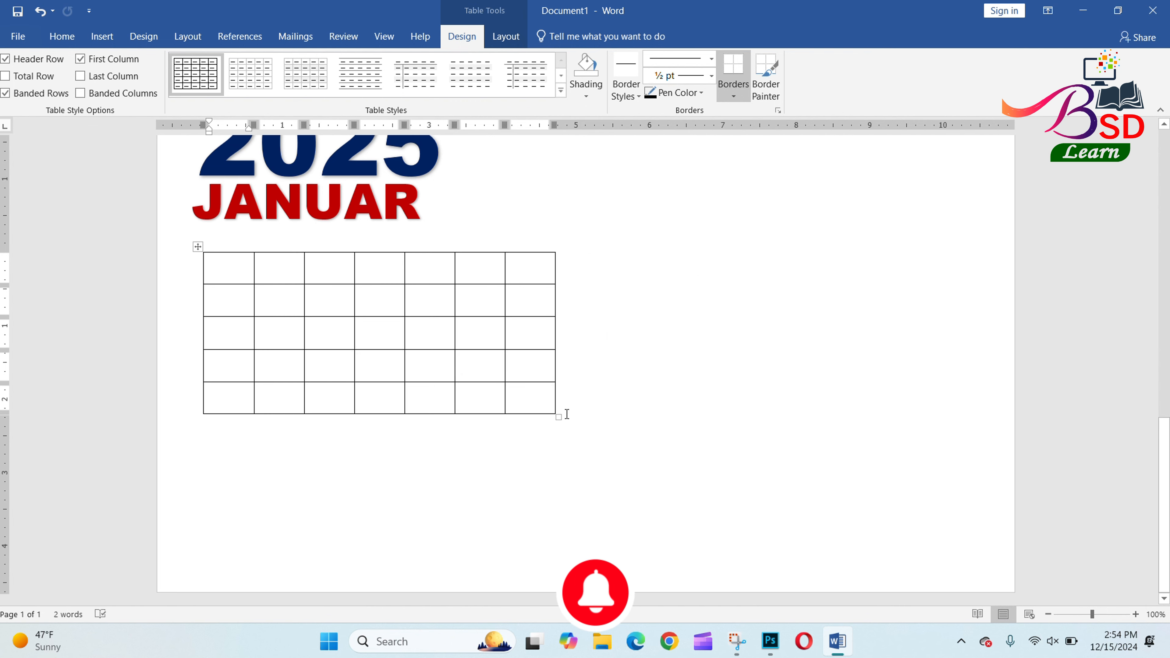
drag(559, 417, 724, 570)
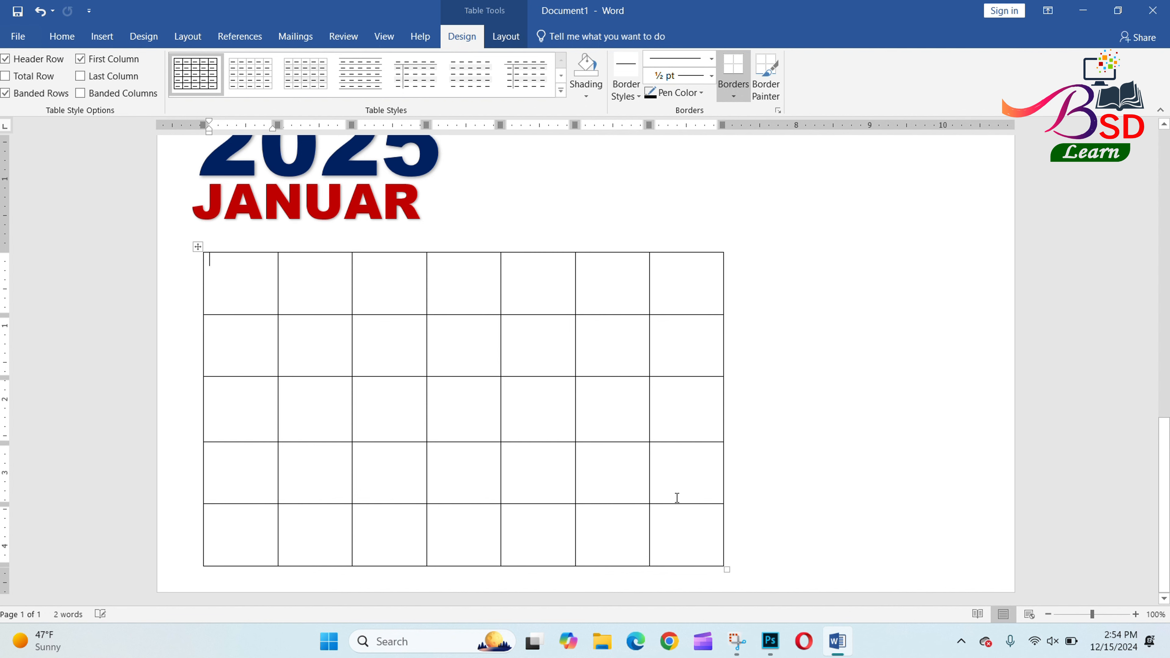
Step: Move the month title and the 2025 title slightly right and down so they sit just above the table
scroll(250, 324, up, 2)
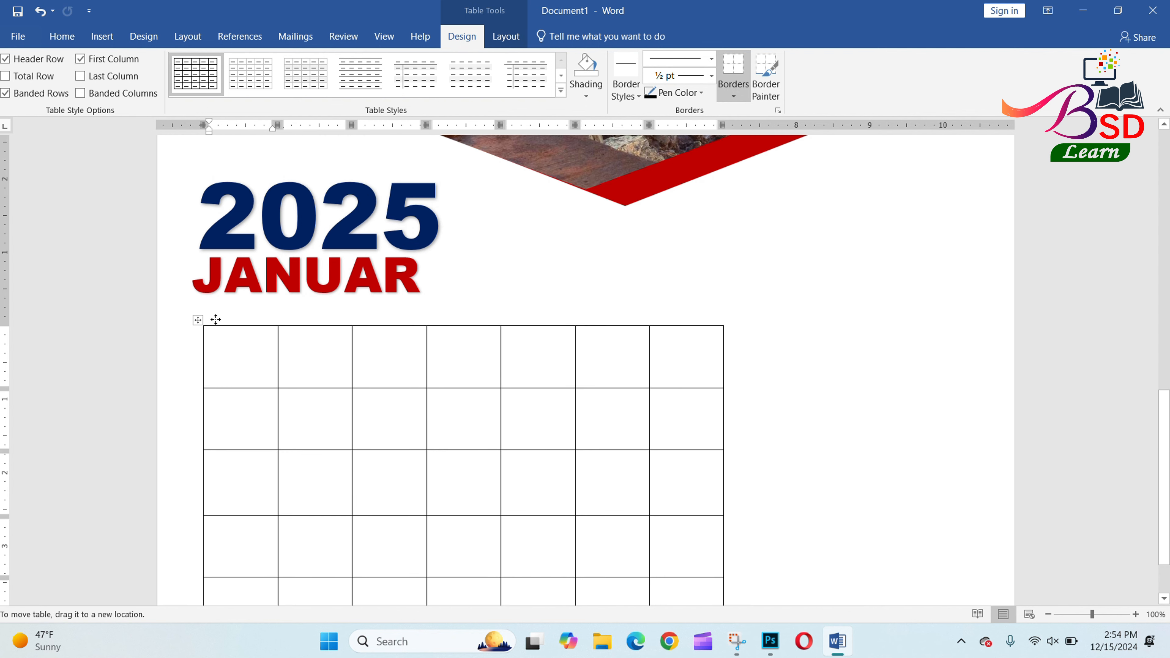
click(198, 320)
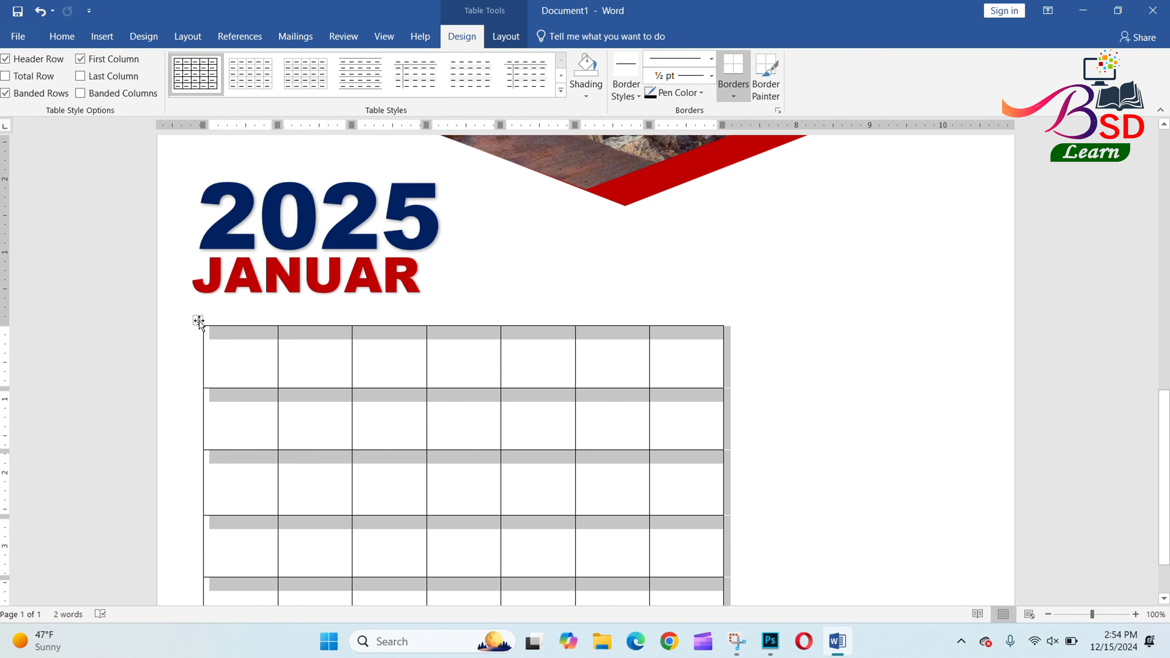
click(217, 247)
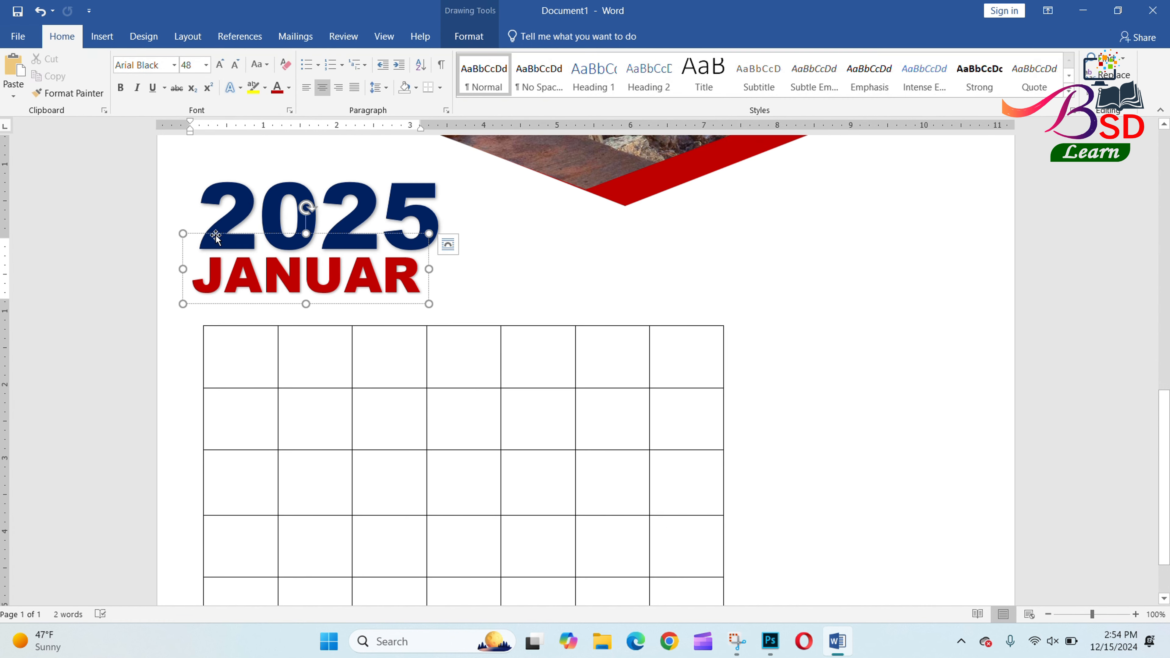
drag(216, 236, 235, 252)
click(221, 224)
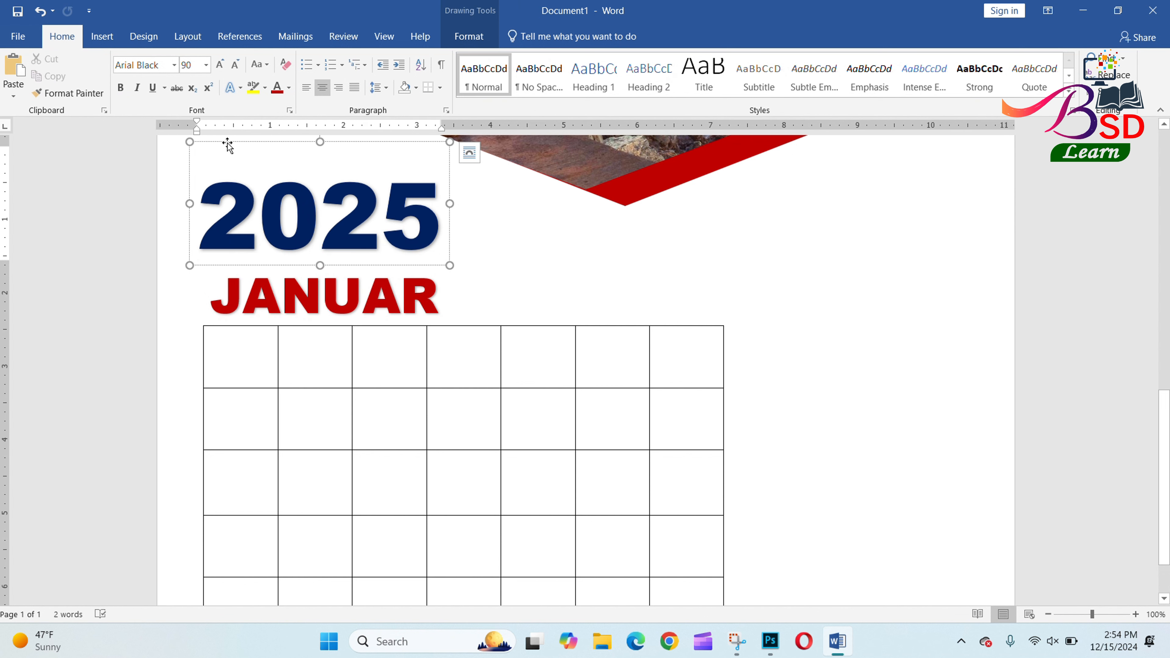
drag(228, 145, 246, 163)
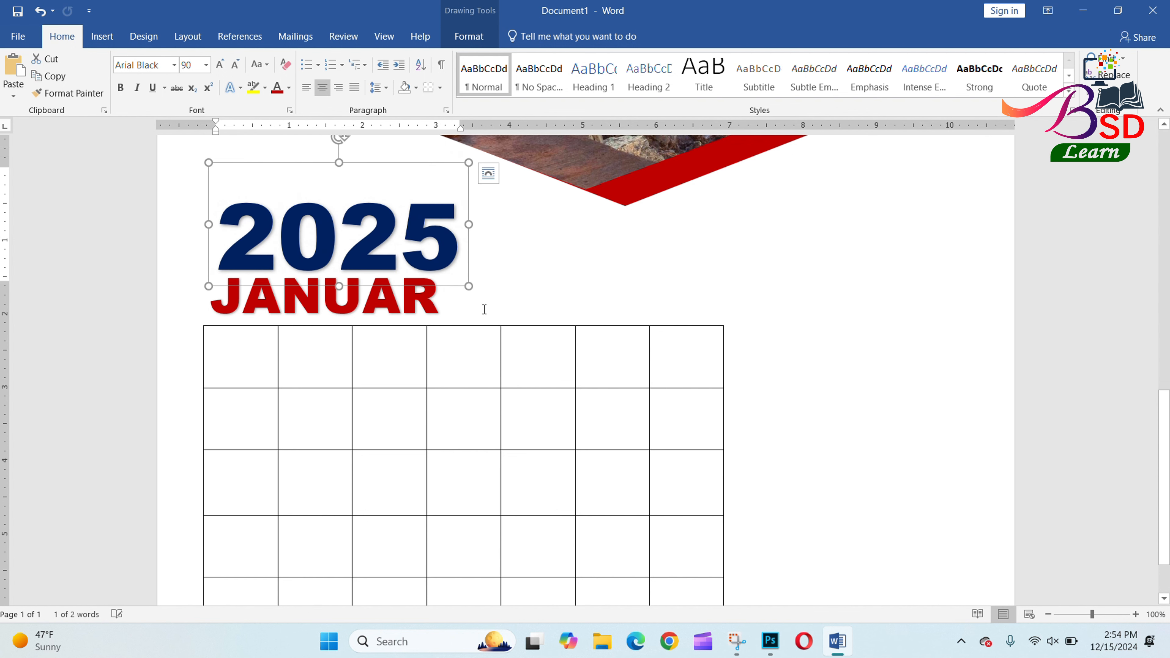
Step: Fill the table's first row with the weekday names Sun, Mon, Tue, Wed, Thu, Fri and Sat
scroll(536, 444, down, 2)
click(685, 465)
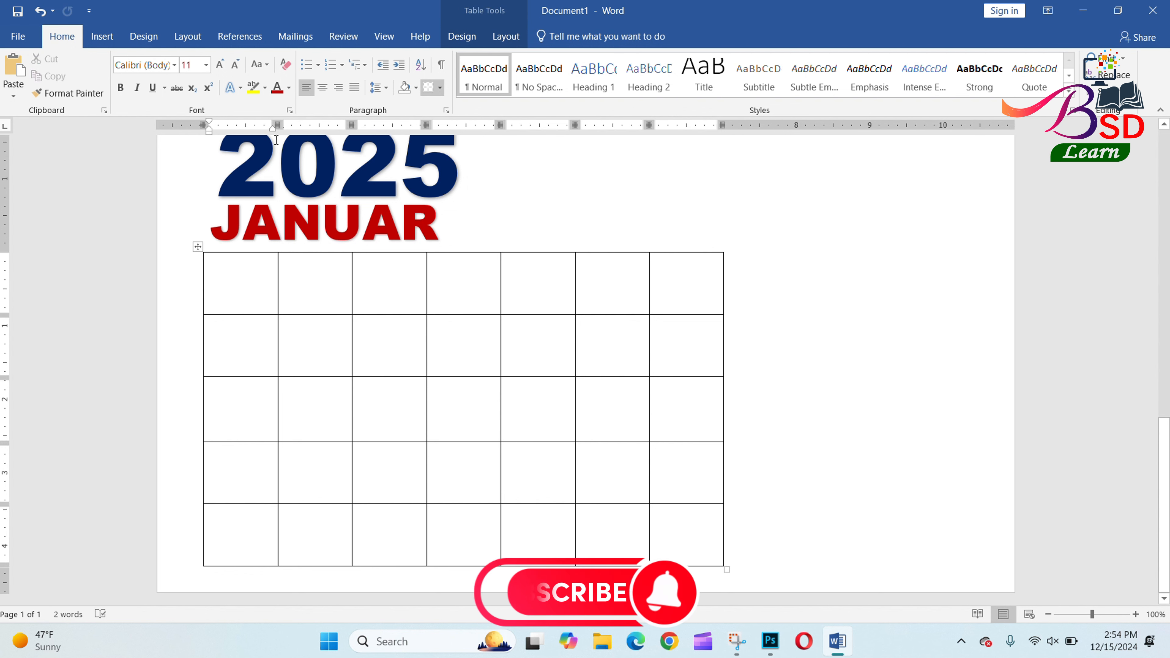
click(493, 19)
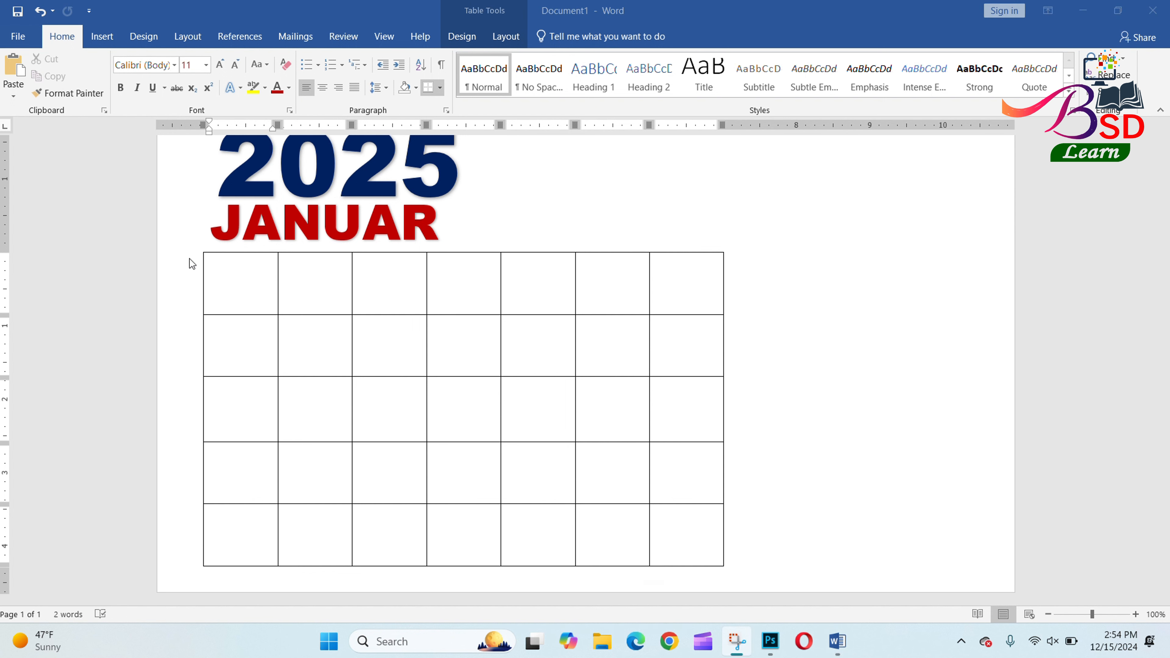
click(246, 287)
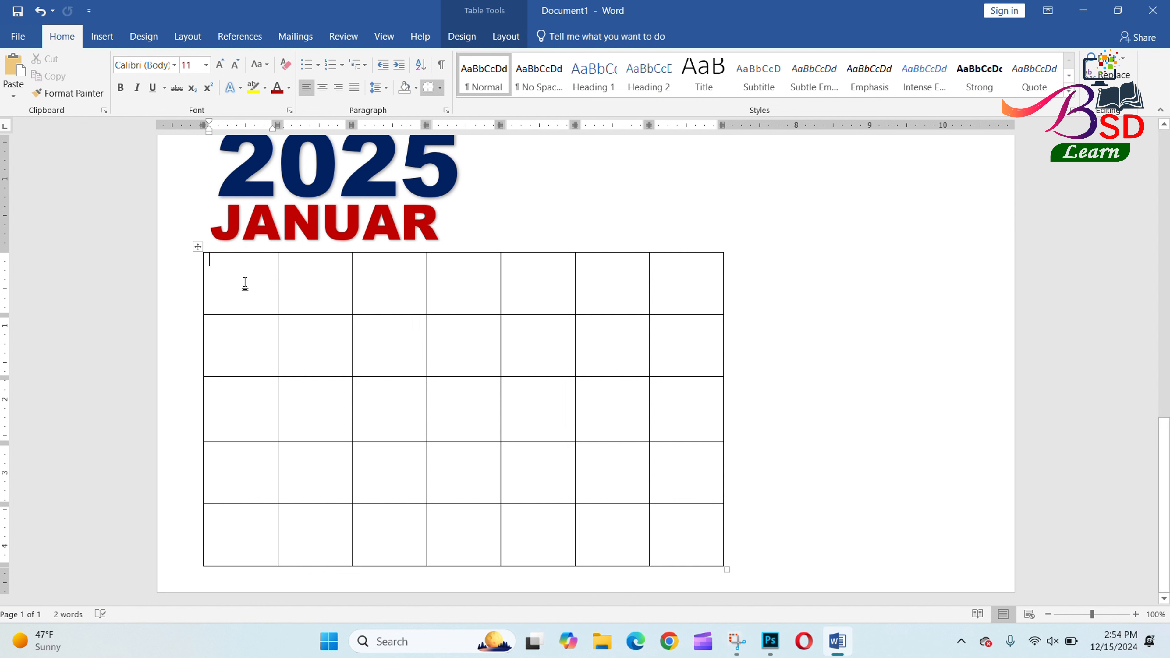
text(SU)
click(234, 259)
key(shift+F3)
key(shift+F3)
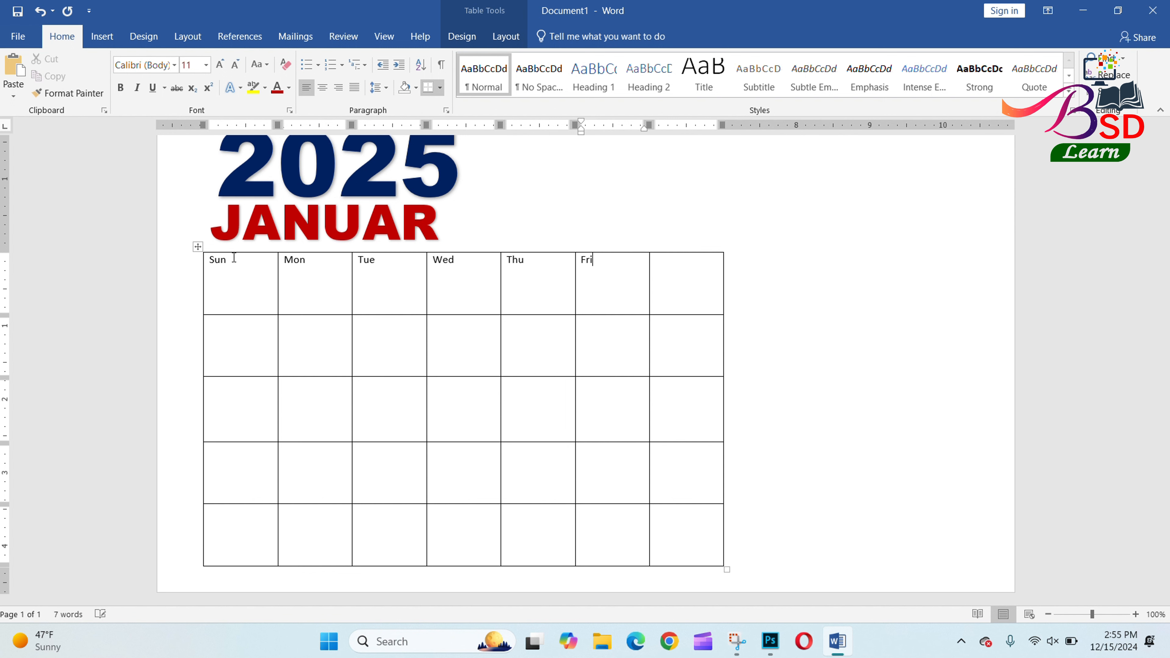
text(Sat)
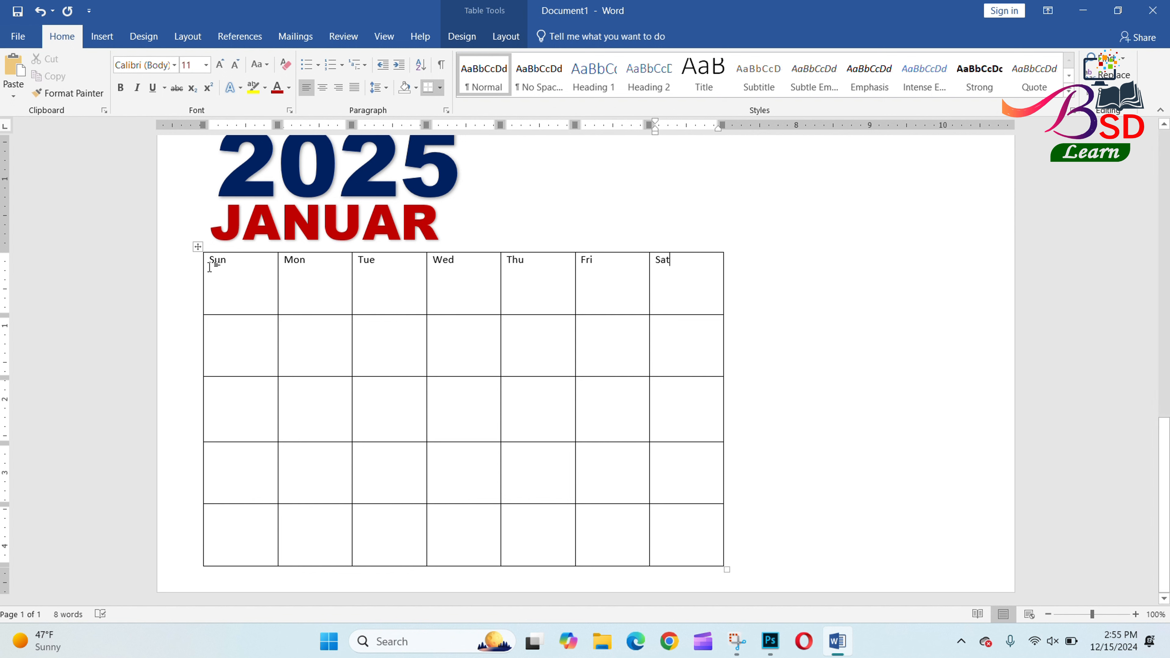
Step: Set the weekday names in the first row to Bahnschrift SemiBold SemiConden at 22 pt
drag(211, 259, 701, 293)
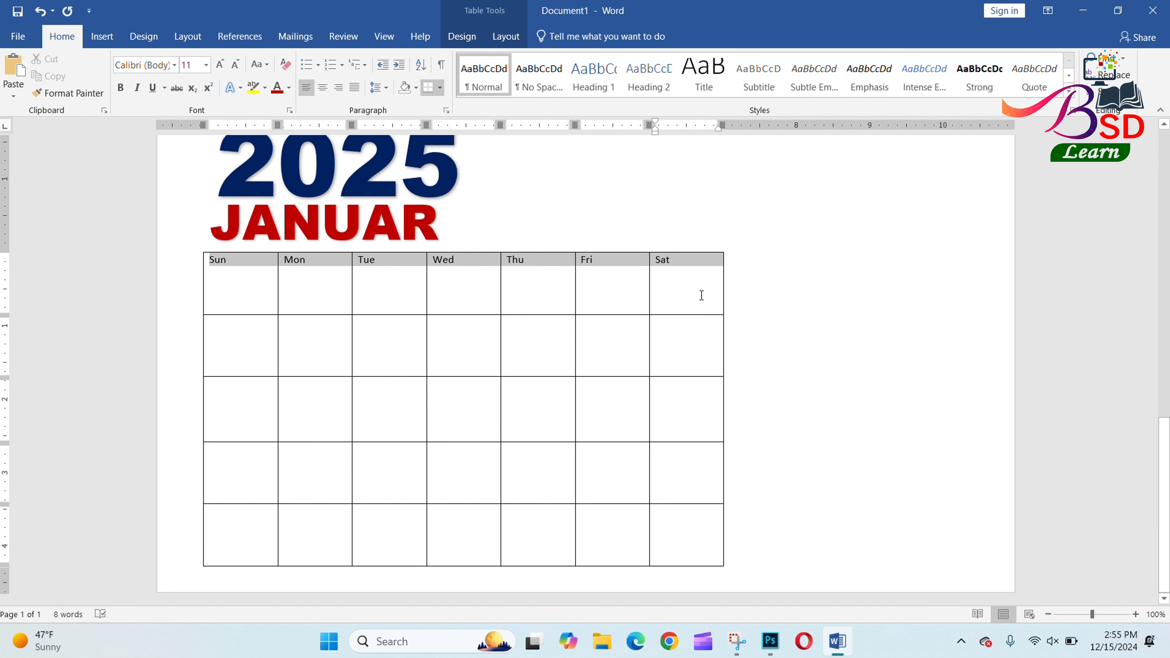
click(174, 65)
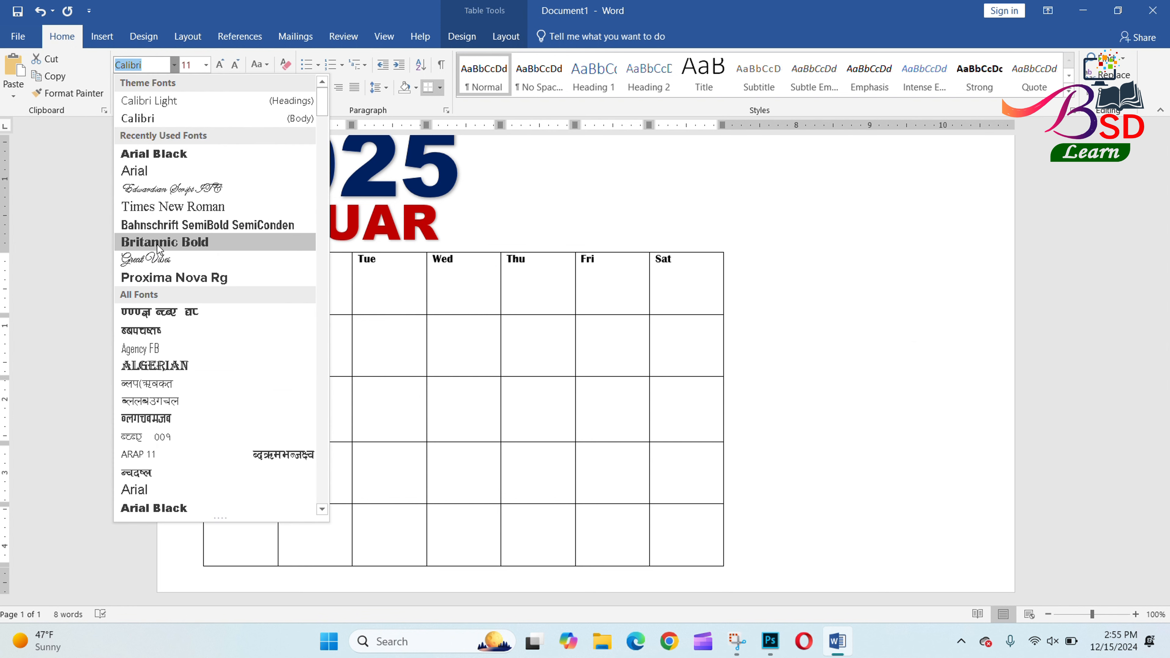
click(161, 223)
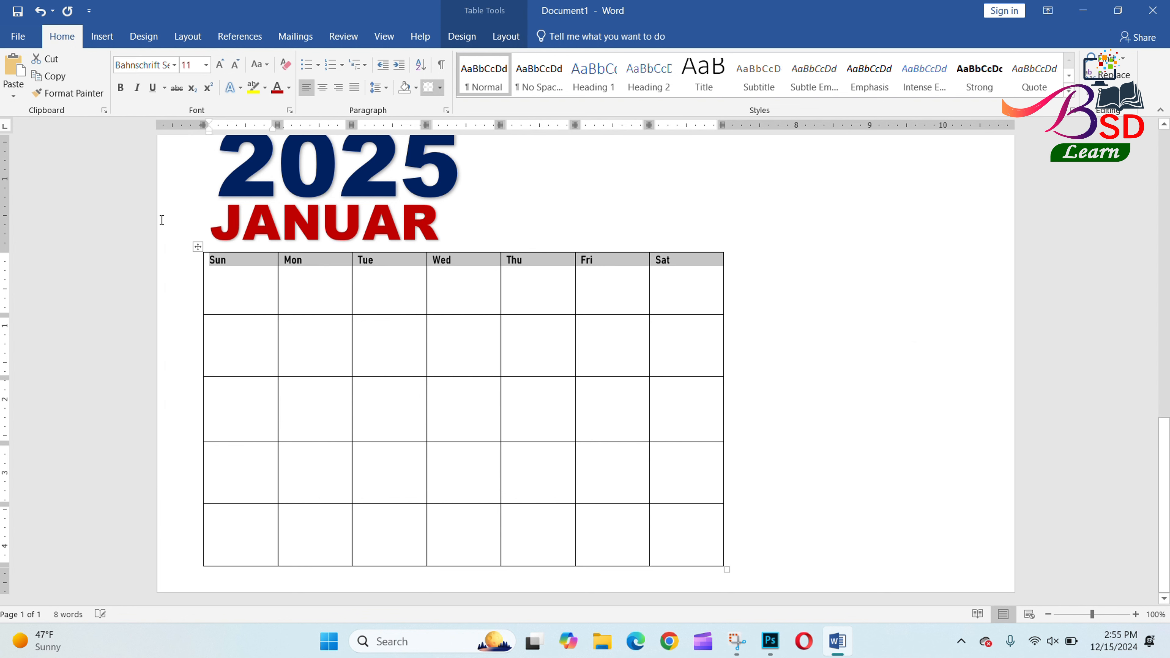
click(220, 65)
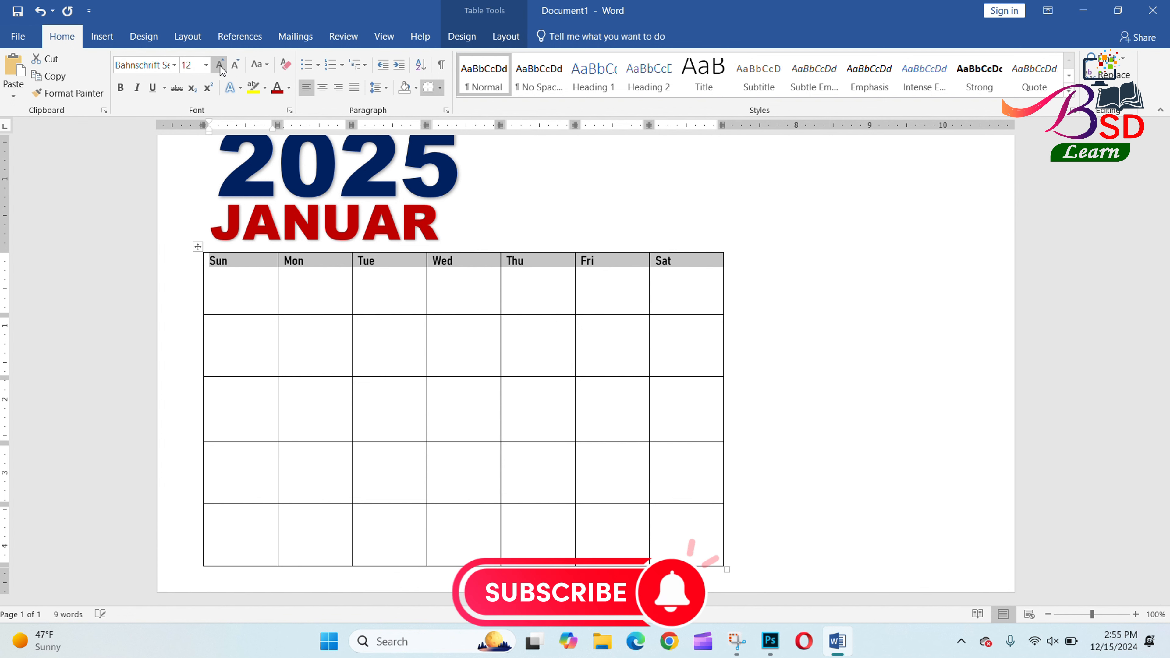
click(220, 66)
click(220, 66)
click(220, 66)
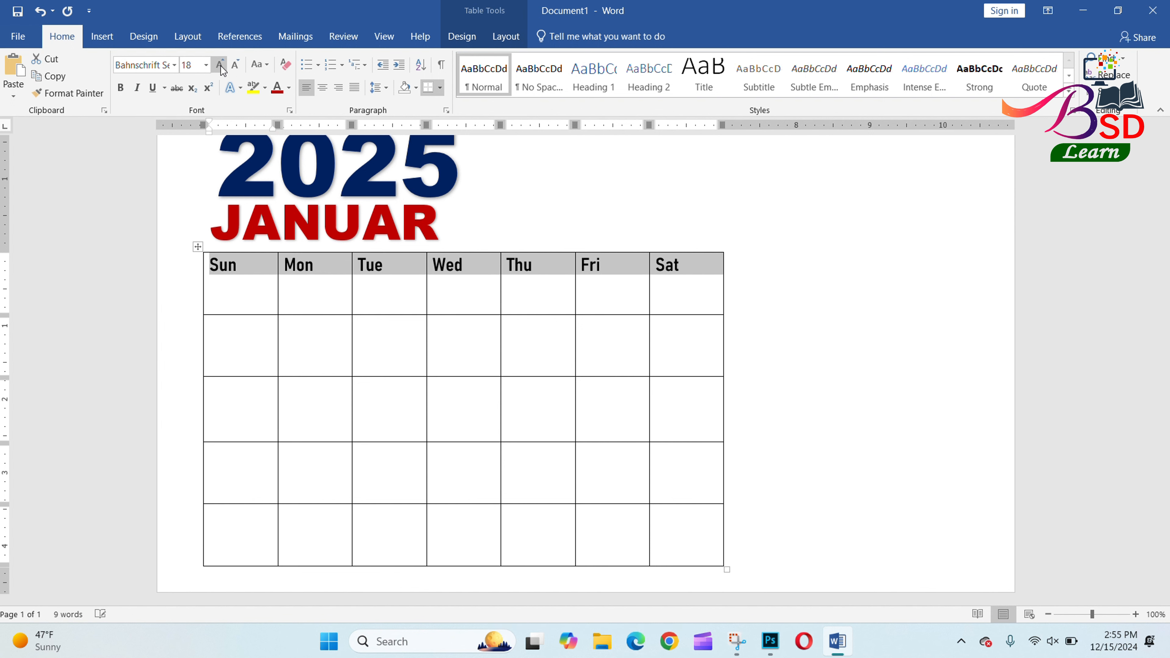
click(220, 66)
click(221, 66)
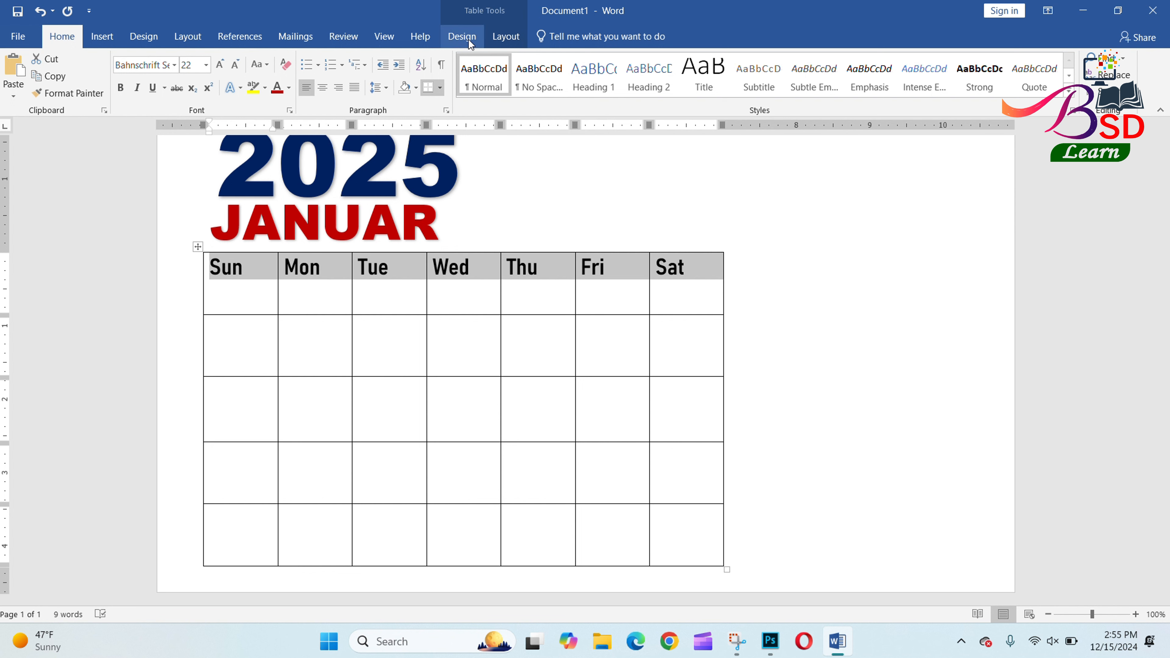
Step: Center the weekday names horizontally and vertically in their cells and enlarge them to 26 pt
click(506, 36)
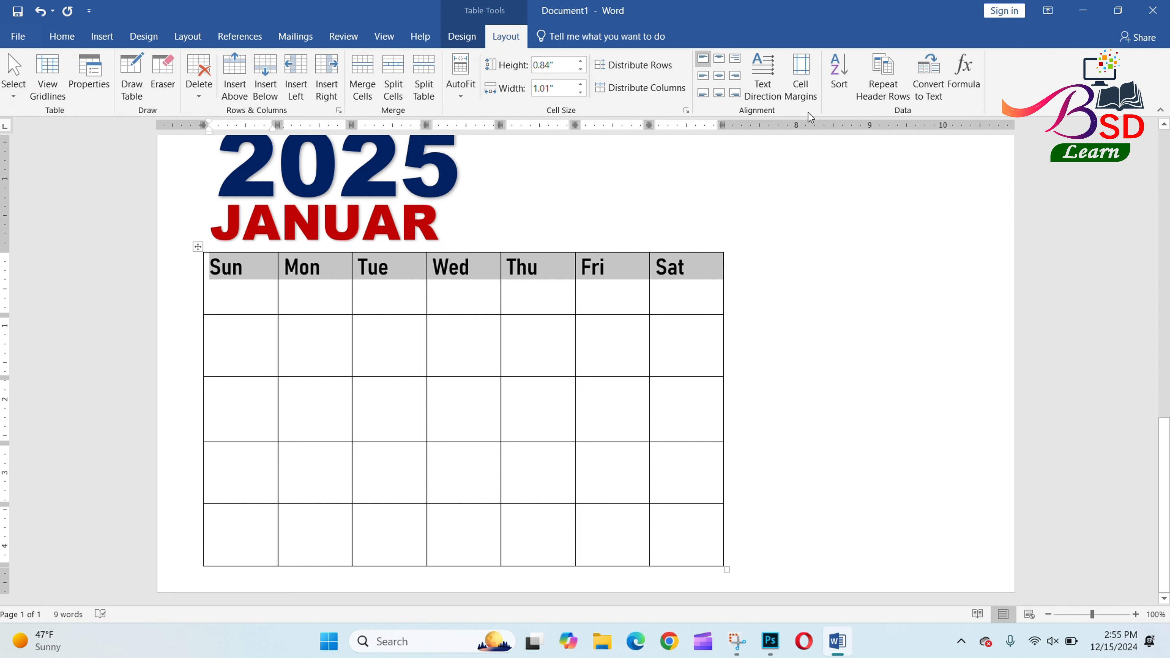
click(721, 77)
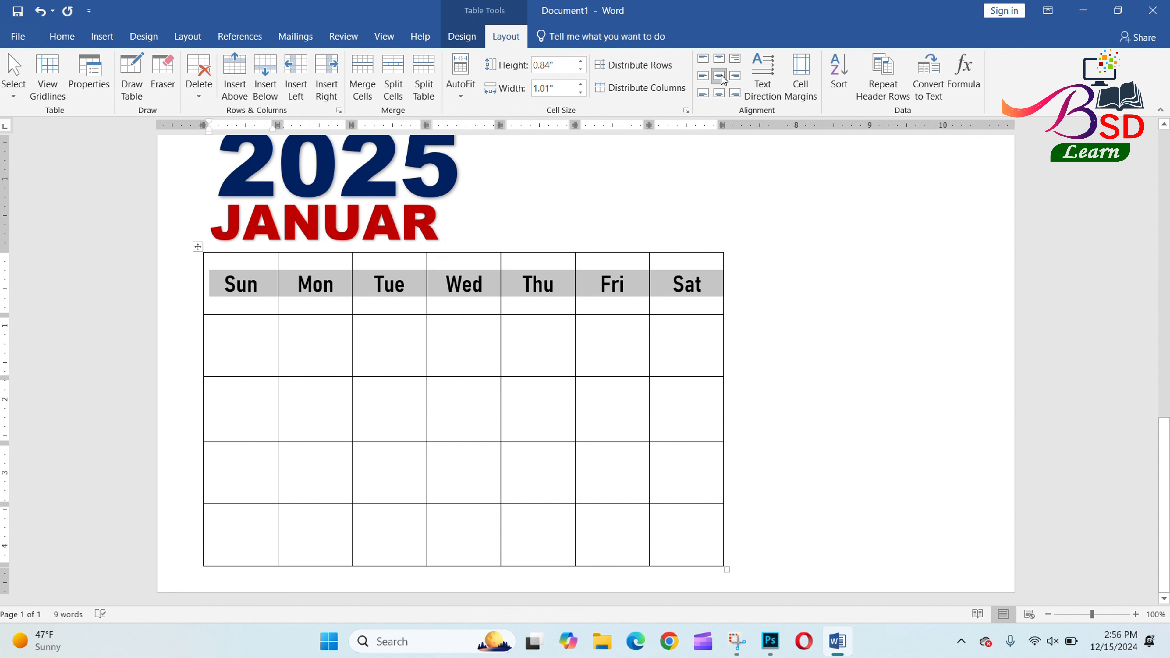
click(62, 36)
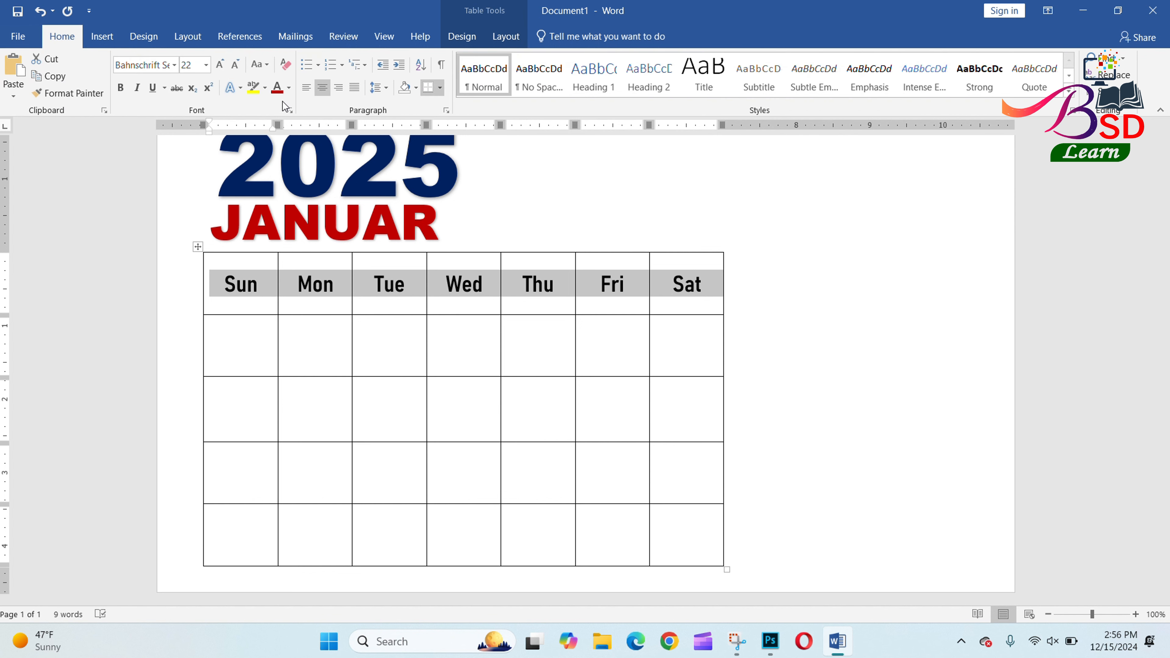
click(221, 66)
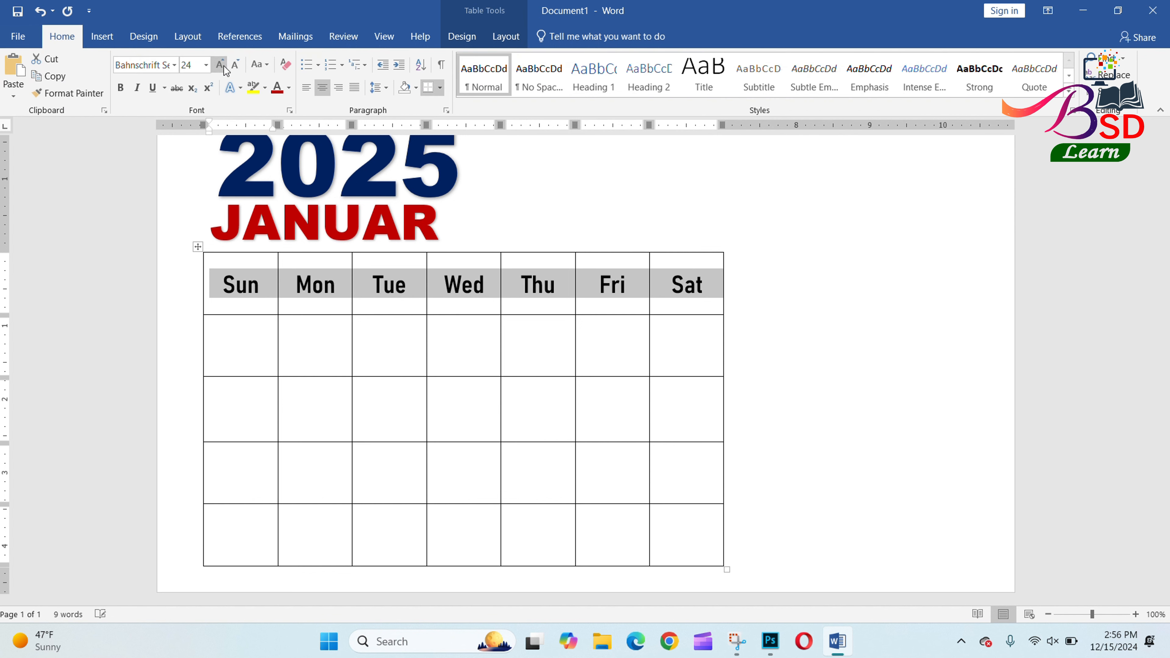
click(221, 66)
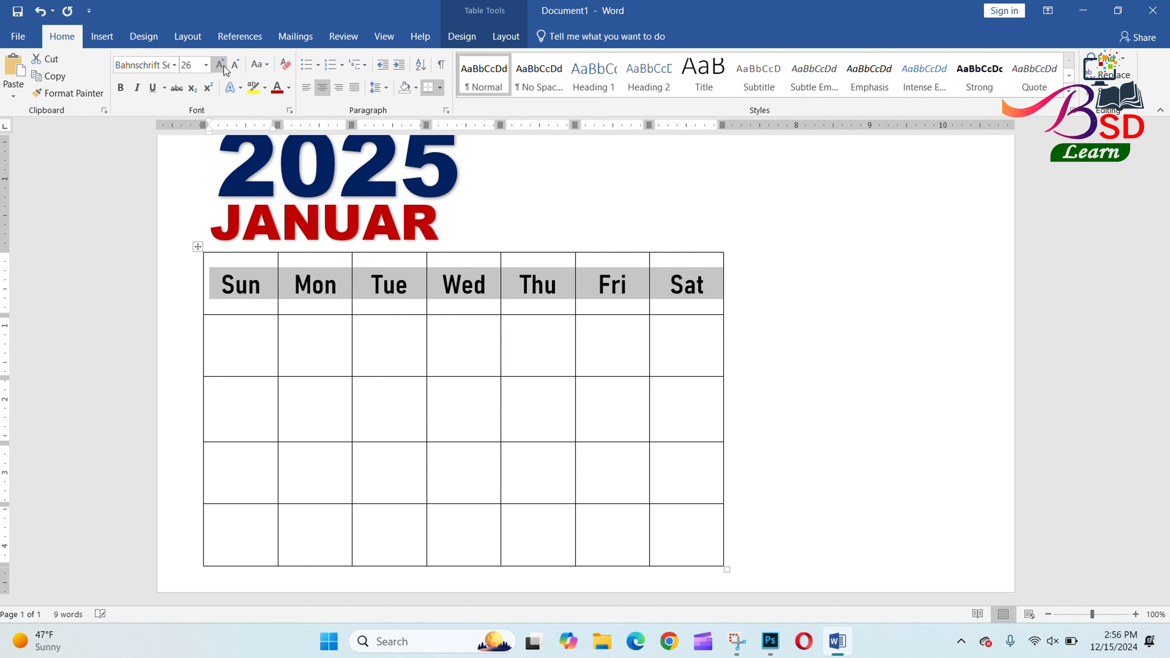
Step: Color the weekday names in the header row standard dark blue
click(290, 88)
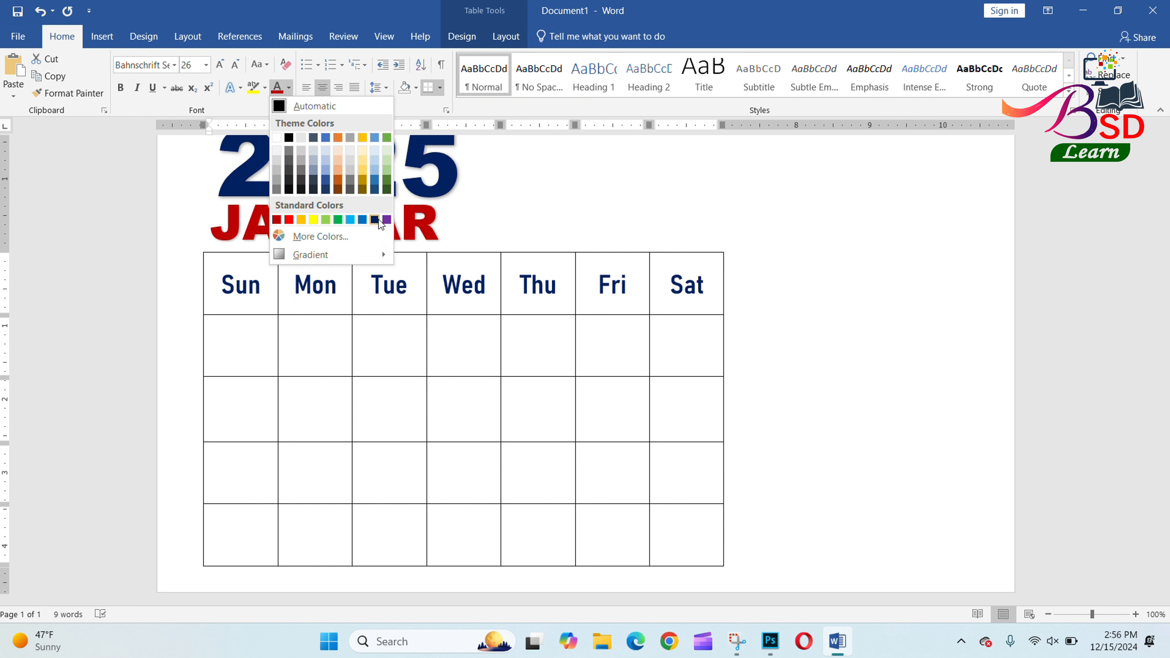
click(376, 220)
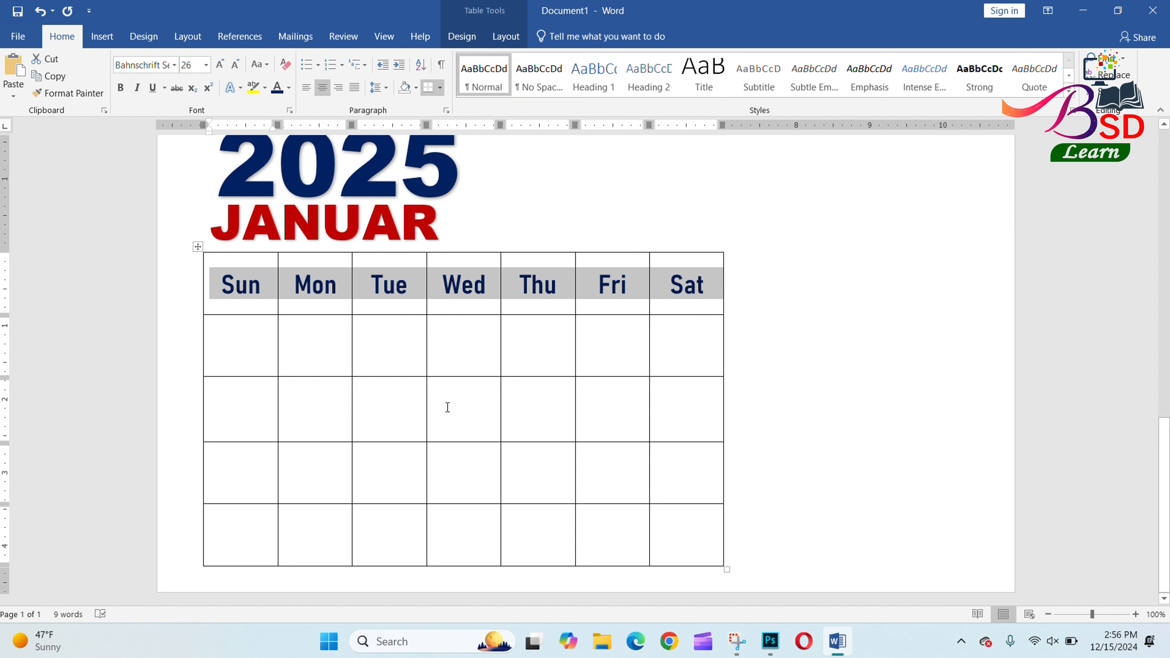
click(444, 394)
Step: Set the font color of the whole Sunday column to standard red
drag(222, 284, 208, 562)
click(290, 87)
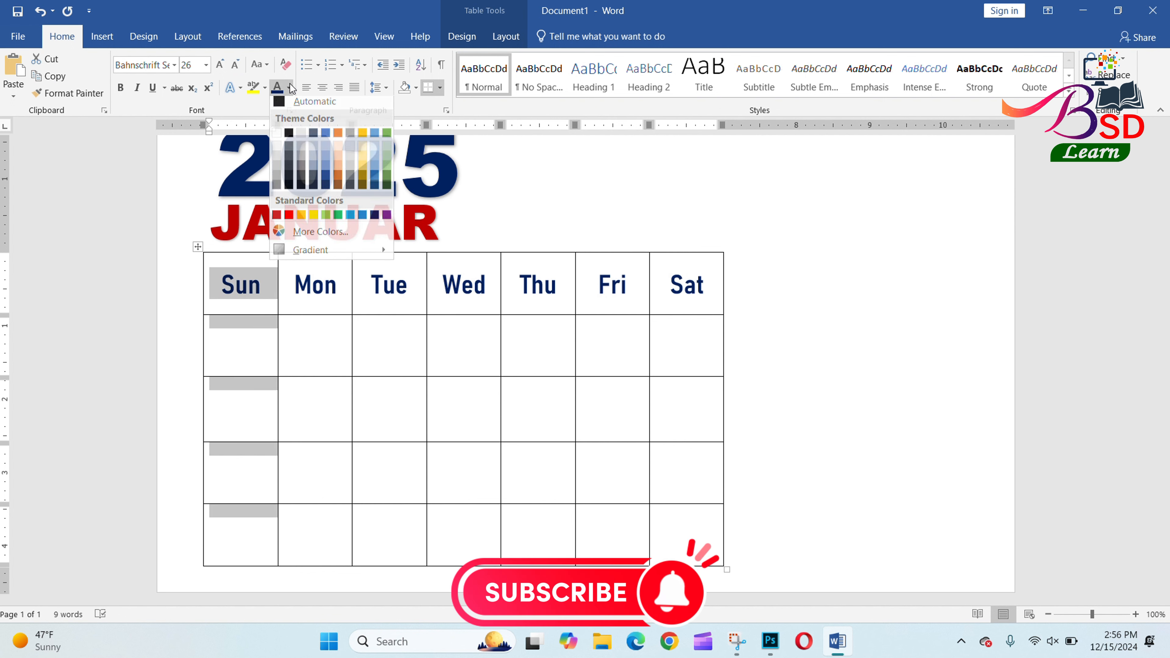
click(288, 222)
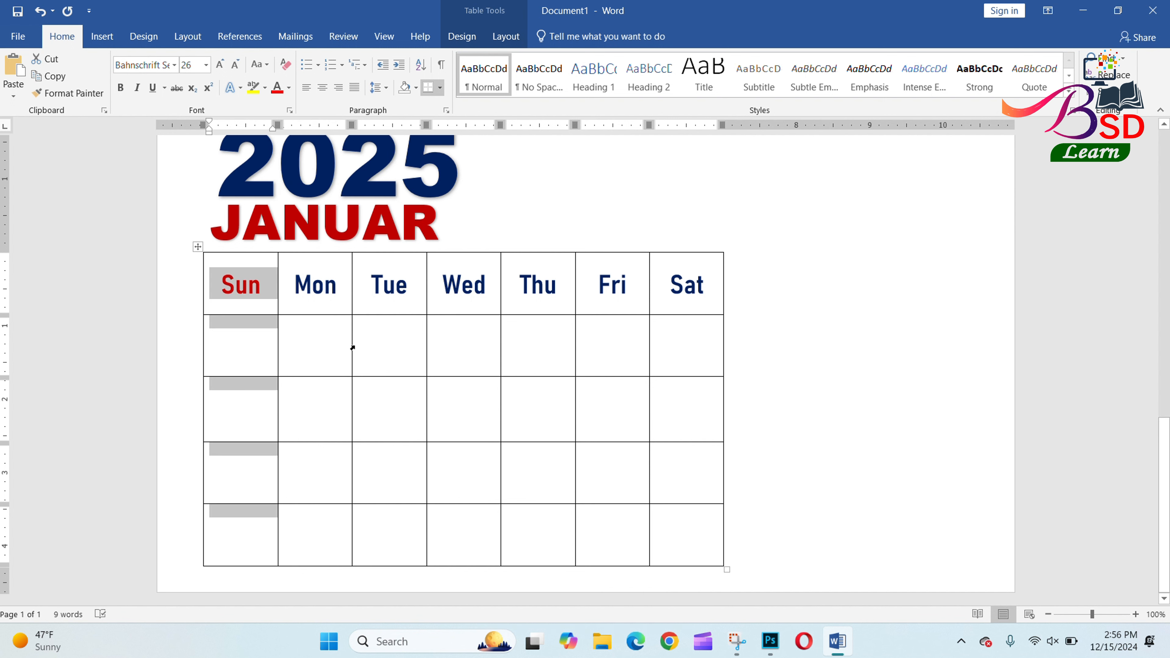
click(460, 369)
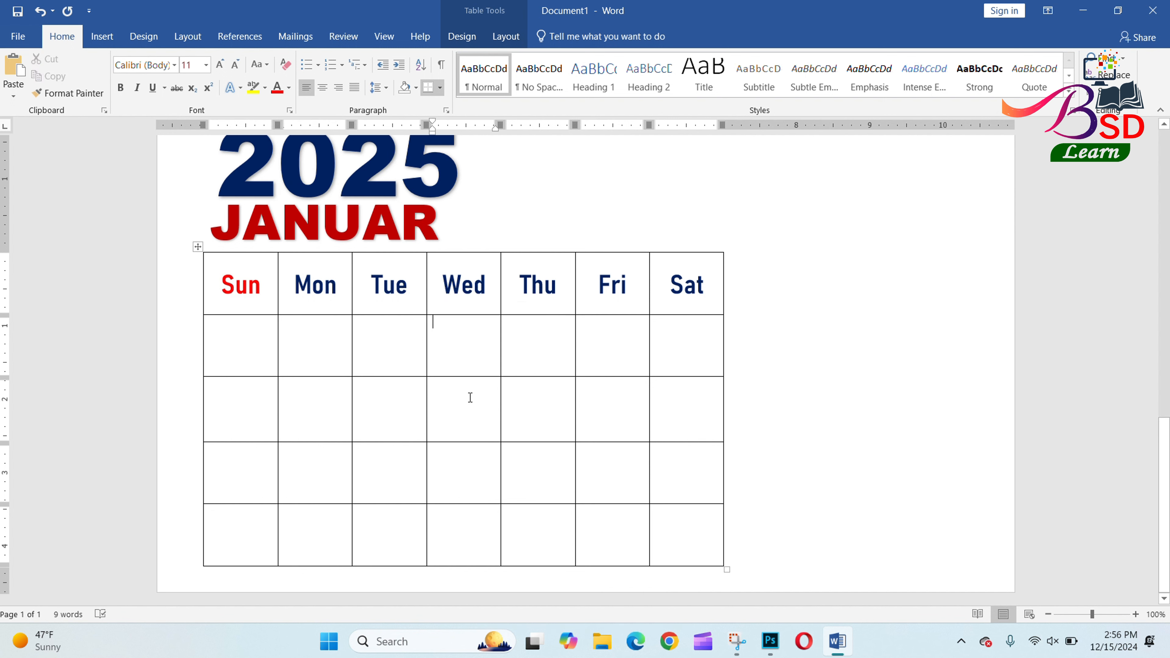
Step: Draw a text box about 3.43 inches wide and 2.28 inches high beside the table, level with its header row
click(103, 37)
click(220, 93)
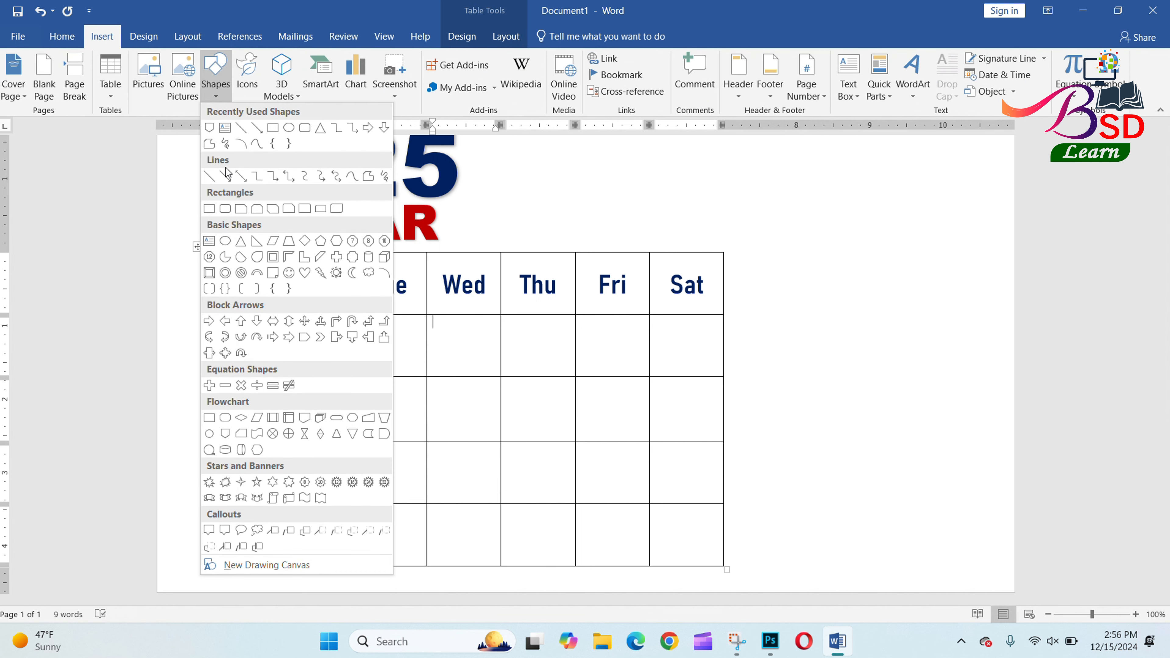
click(210, 240)
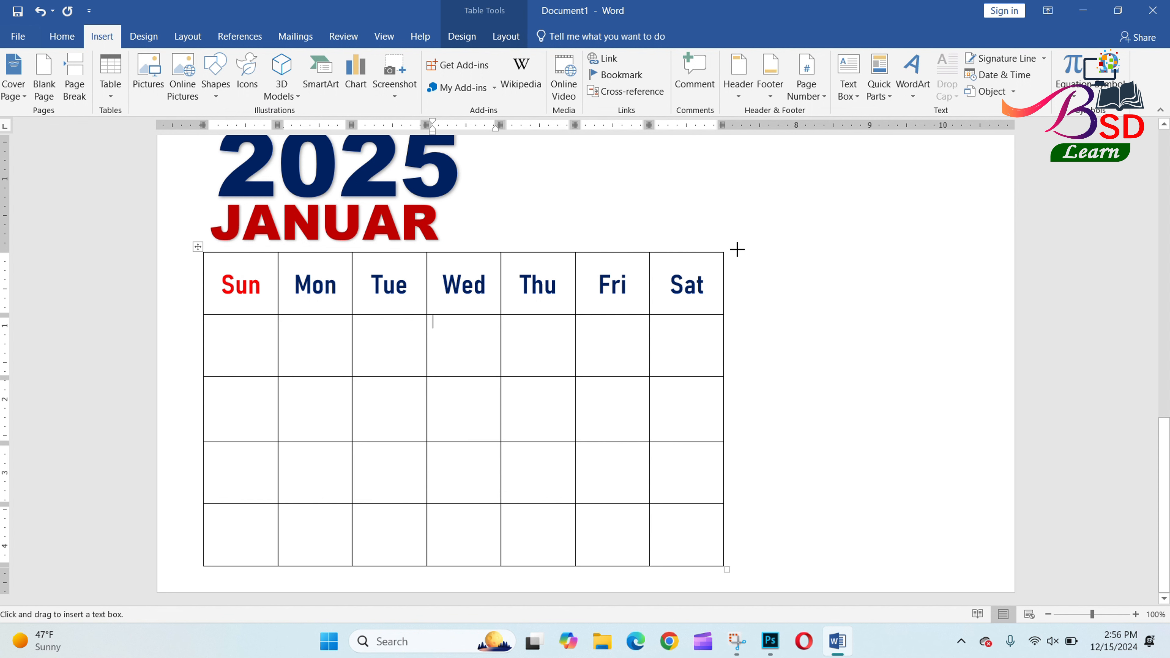
drag(737, 249, 990, 439)
drag(989, 426, 990, 416)
drag(844, 251, 844, 257)
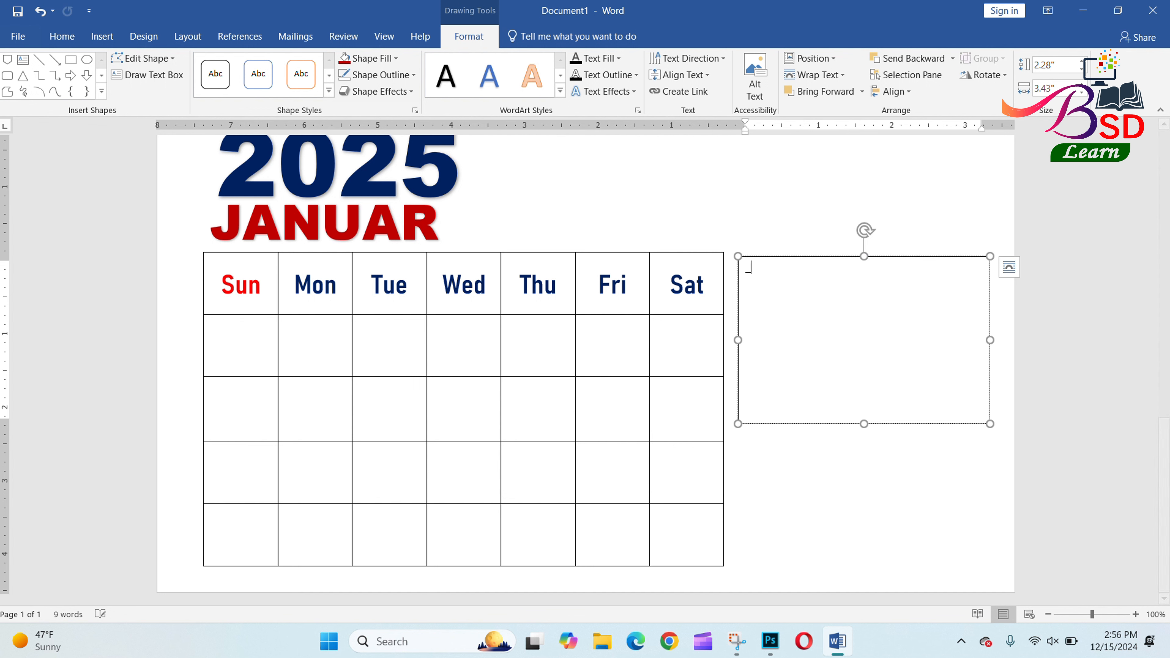
Step: Enter "Note:" in the text box and fill the space beneath it with nine full-width underscore lines
text(_____)
key(BackSpace)
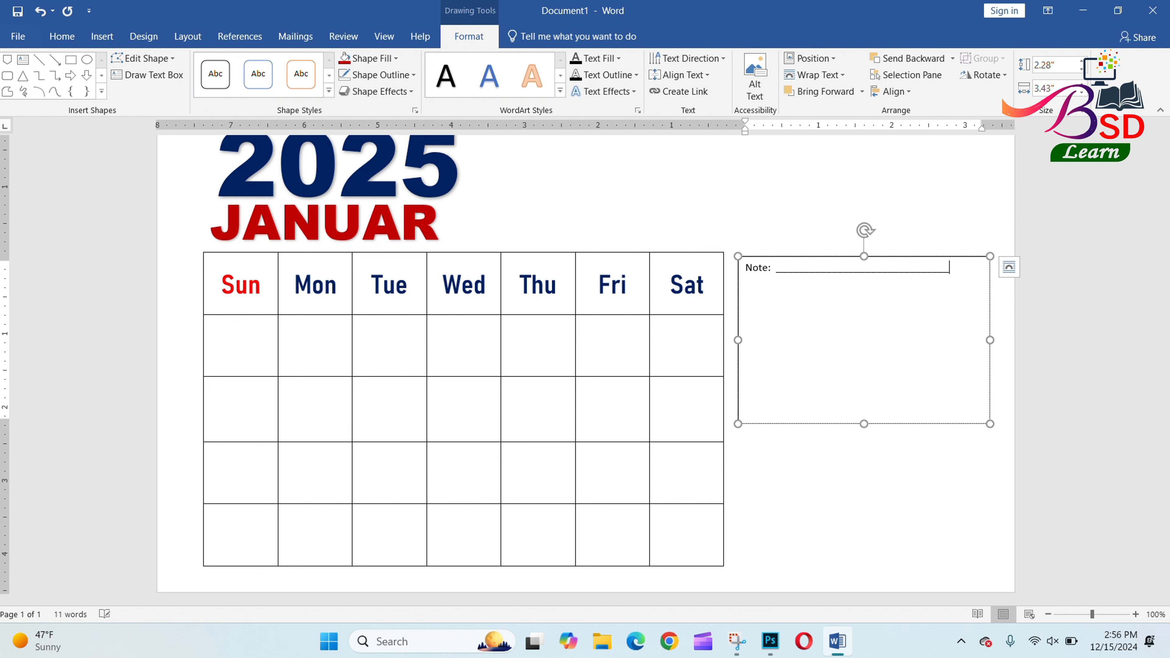
text(__________________________________)
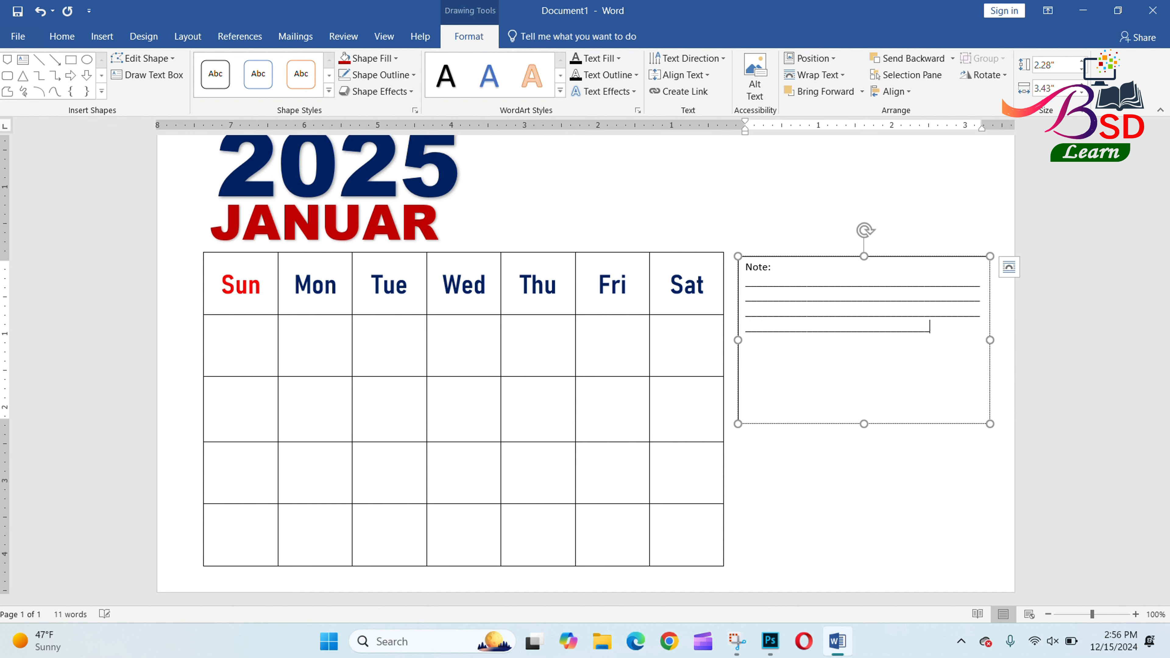
text(_______________)
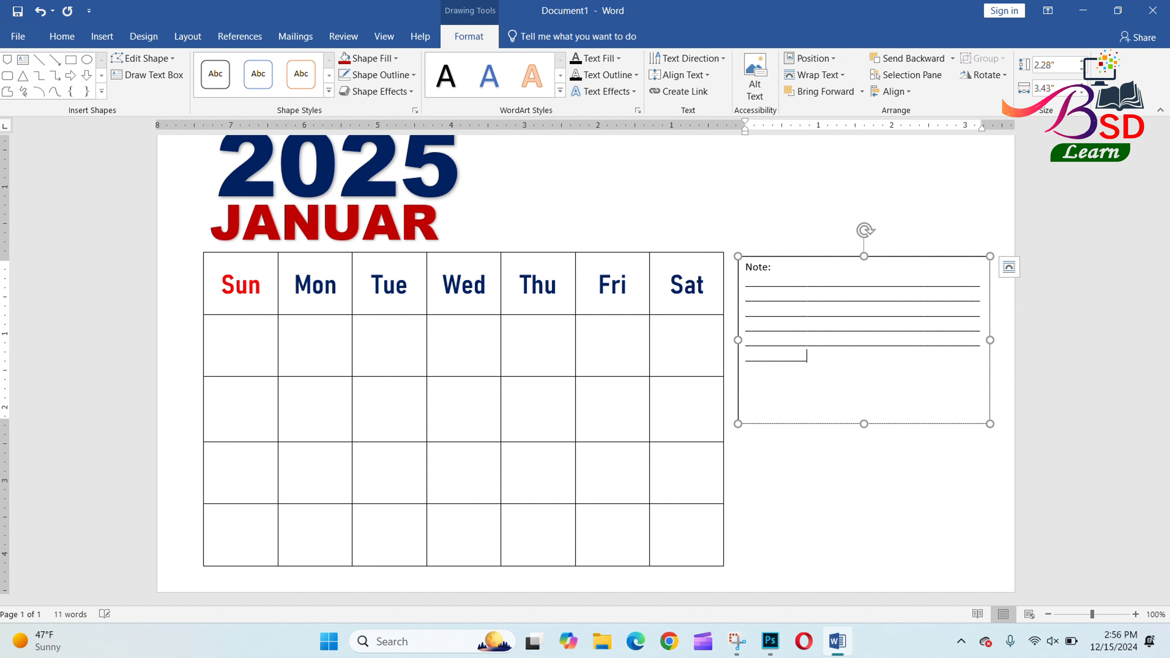
text(________________________________________________________________)
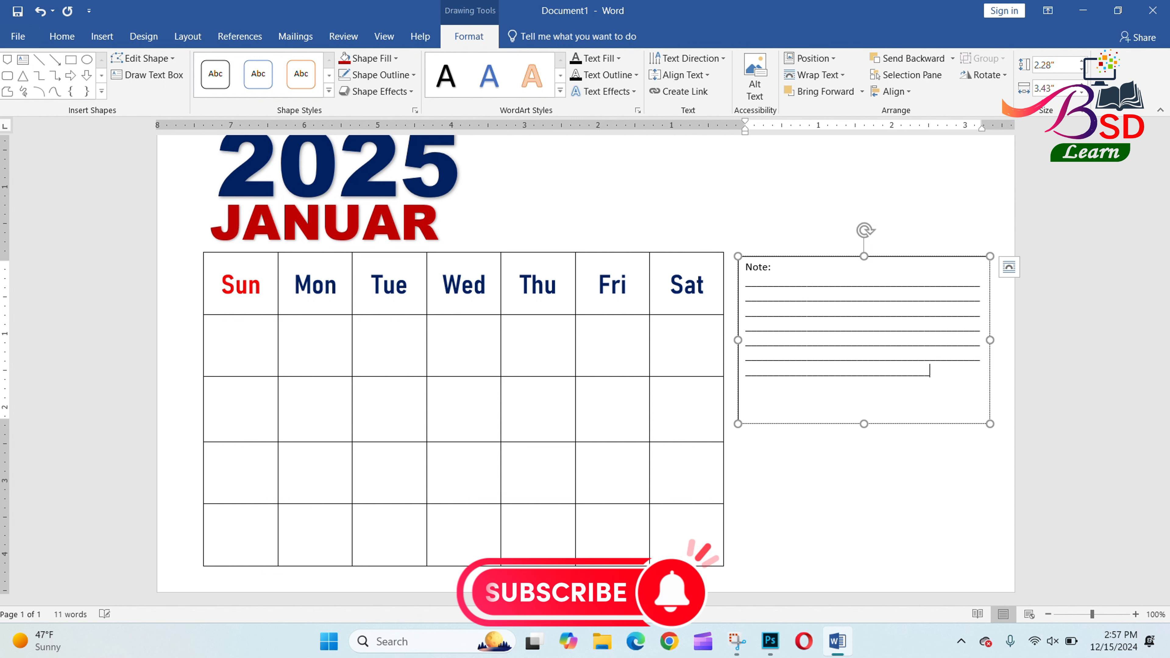
text(__________________________________________)
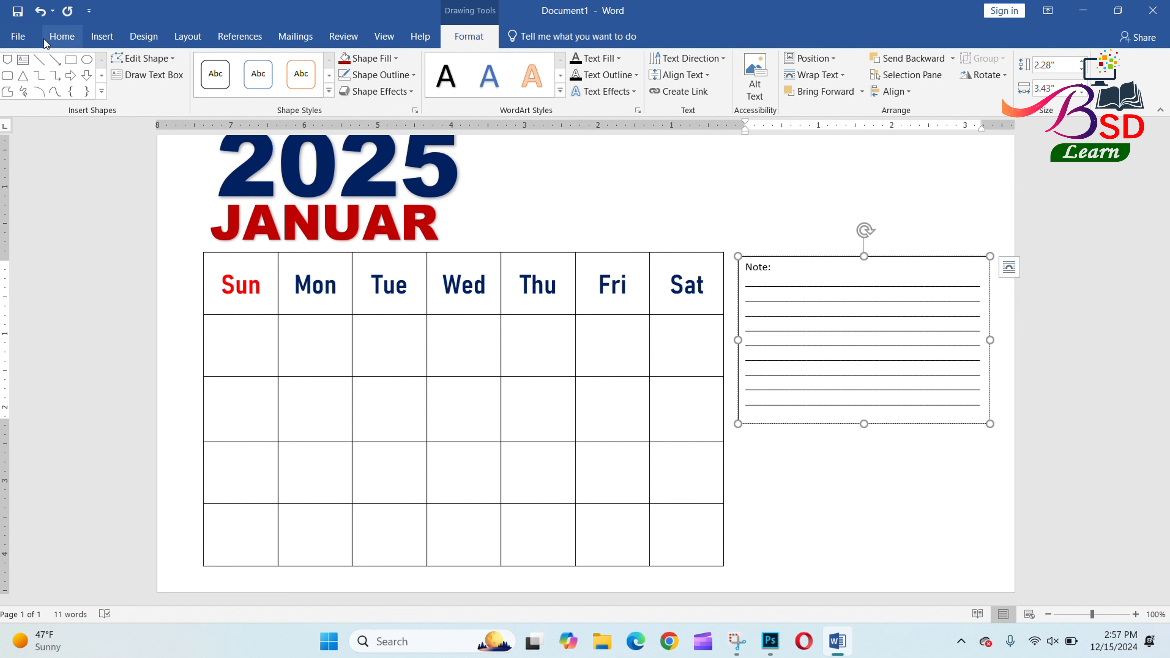
click(62, 36)
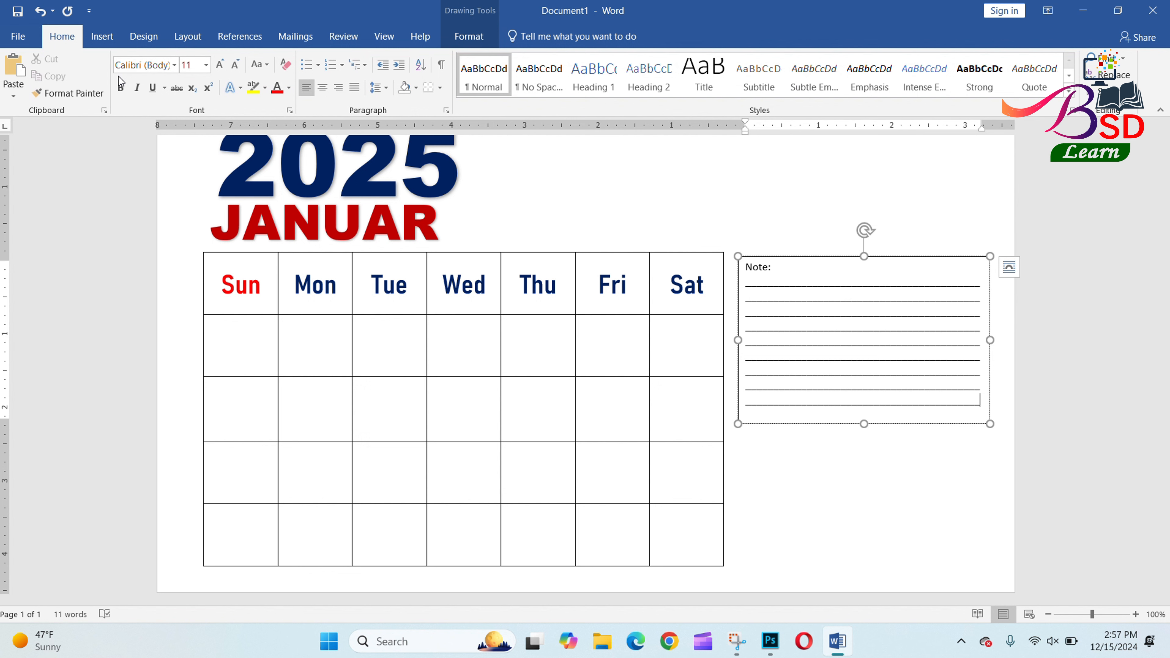
Step: Set all the text in the note text box to bold Arial Black
click(173, 65)
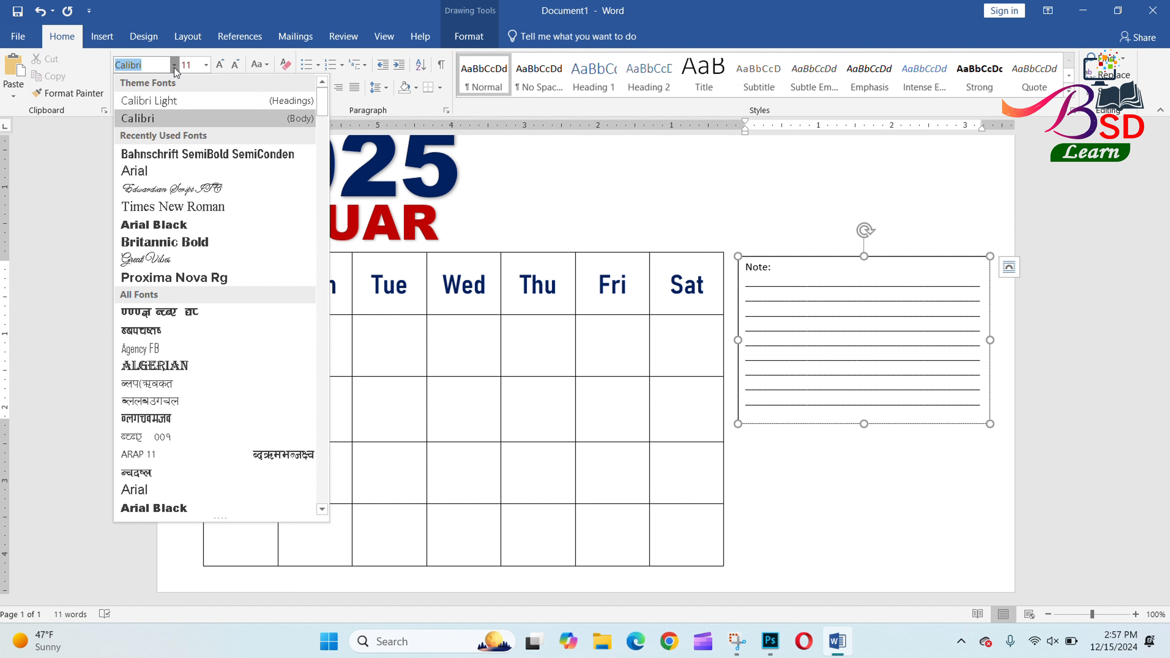
click(184, 155)
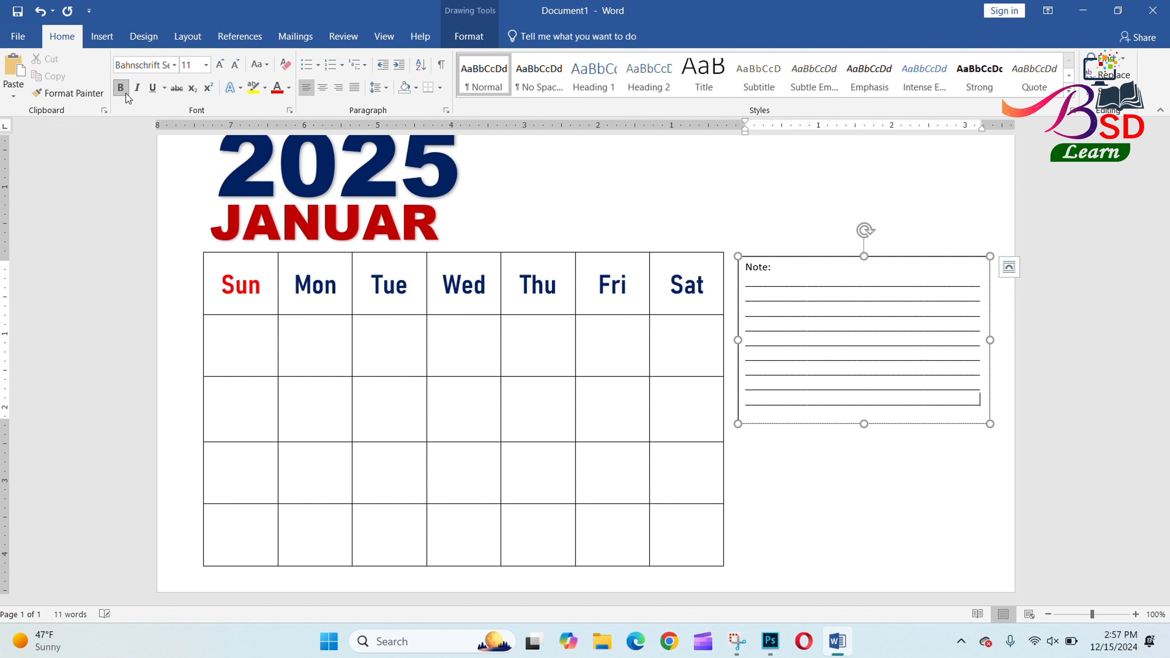
click(833, 259)
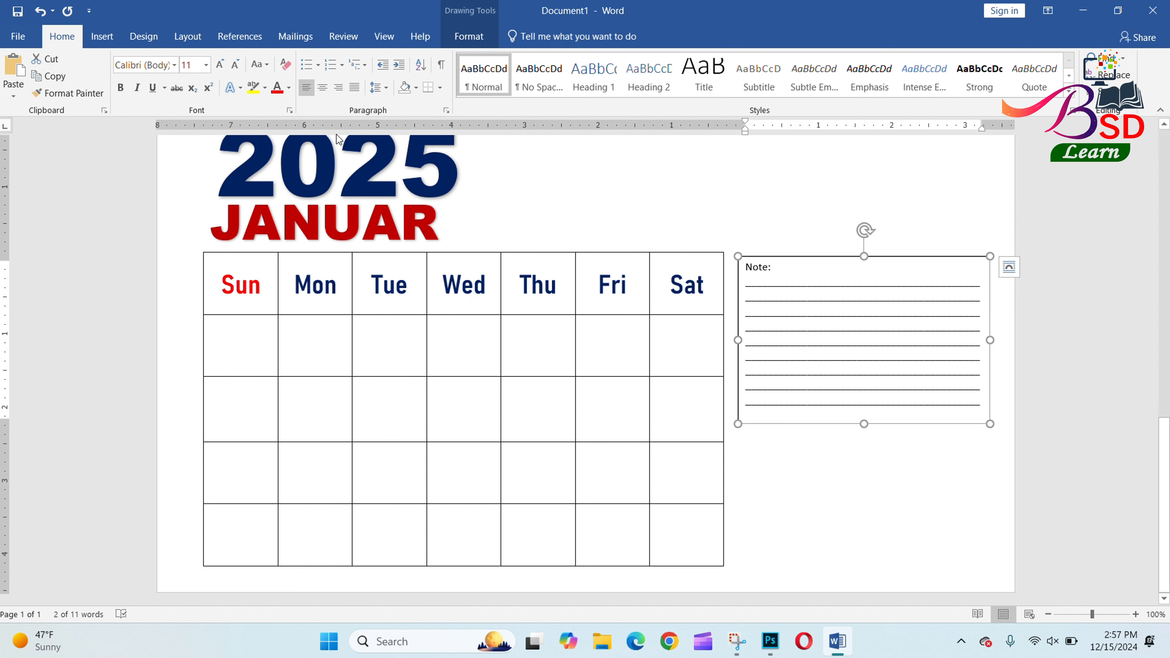
click(175, 65)
click(161, 155)
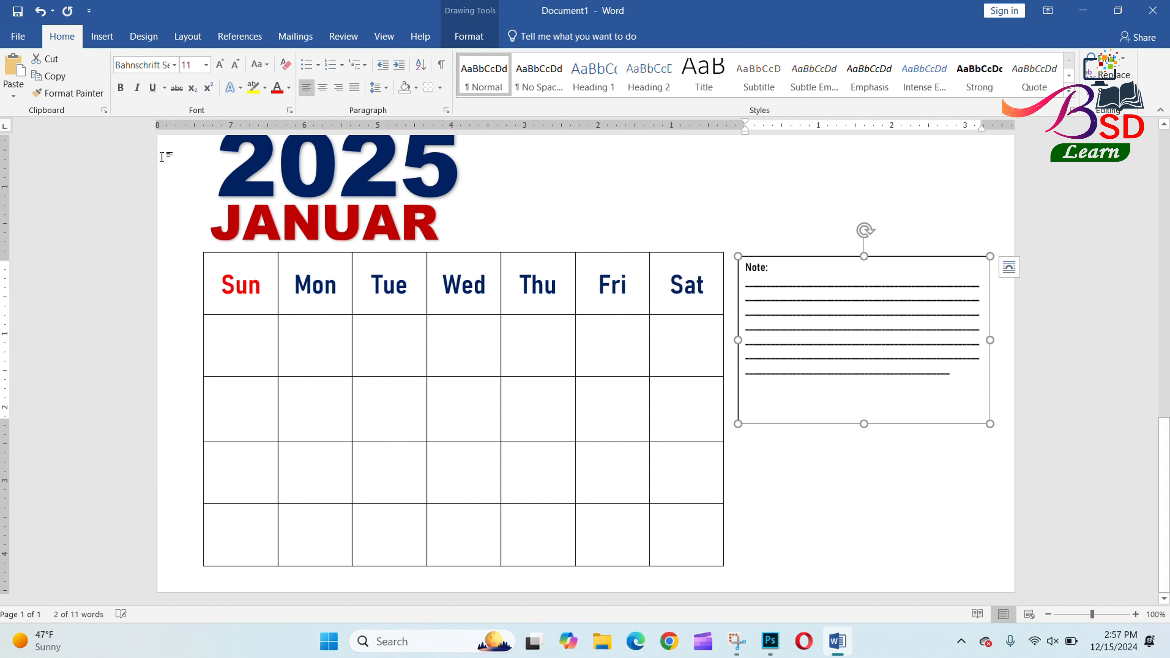
click(175, 65)
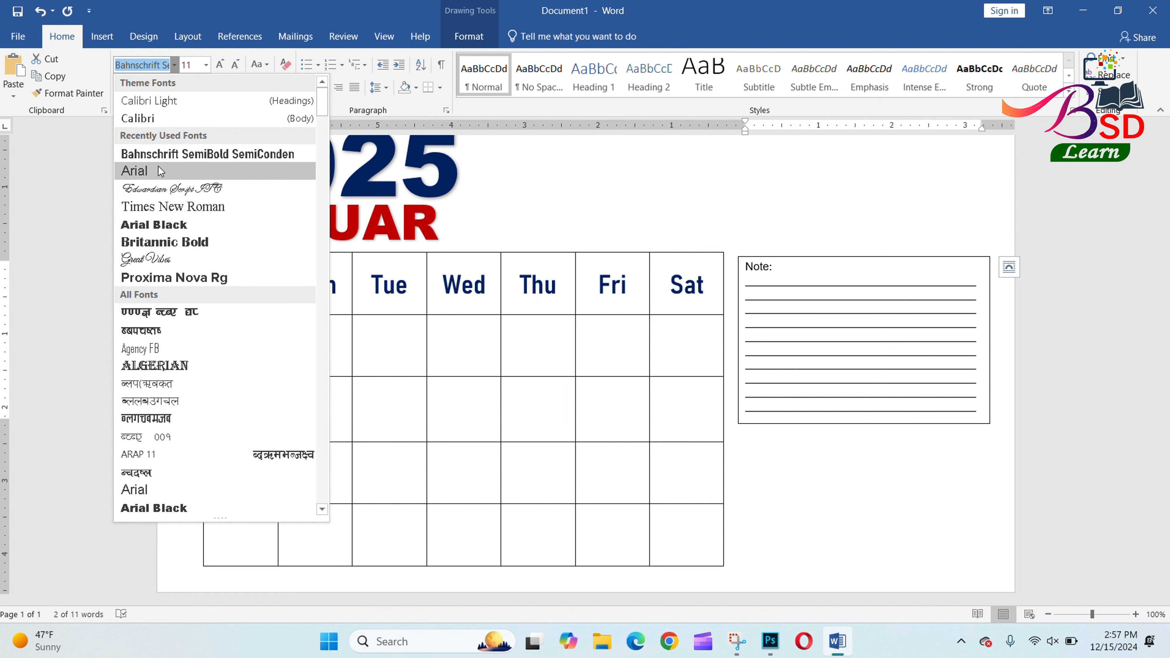
click(159, 226)
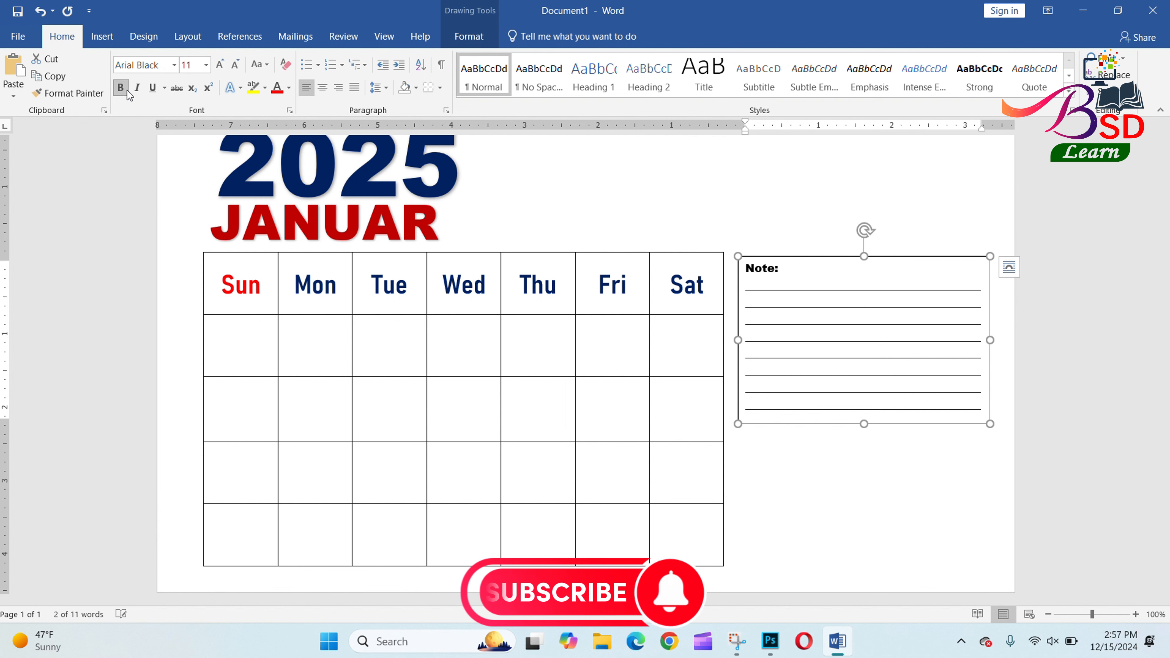
Step: Enlarge the note box's text to 16 pt and stretch the box down to about the table's bottom edge
click(217, 67)
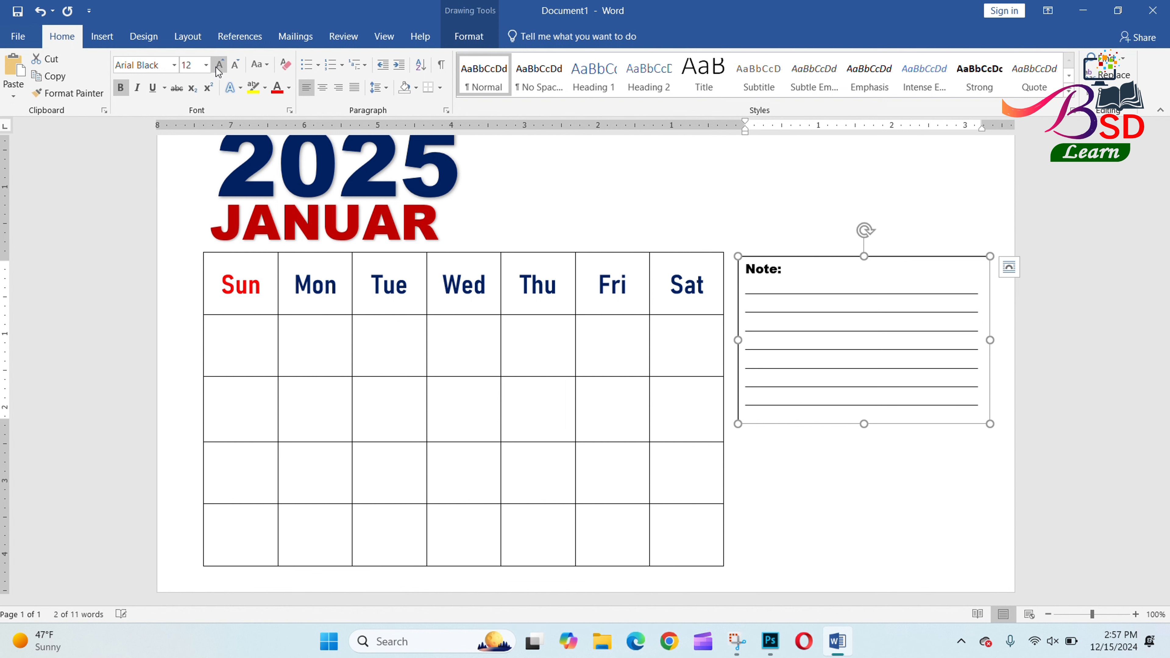
click(217, 68)
click(216, 68)
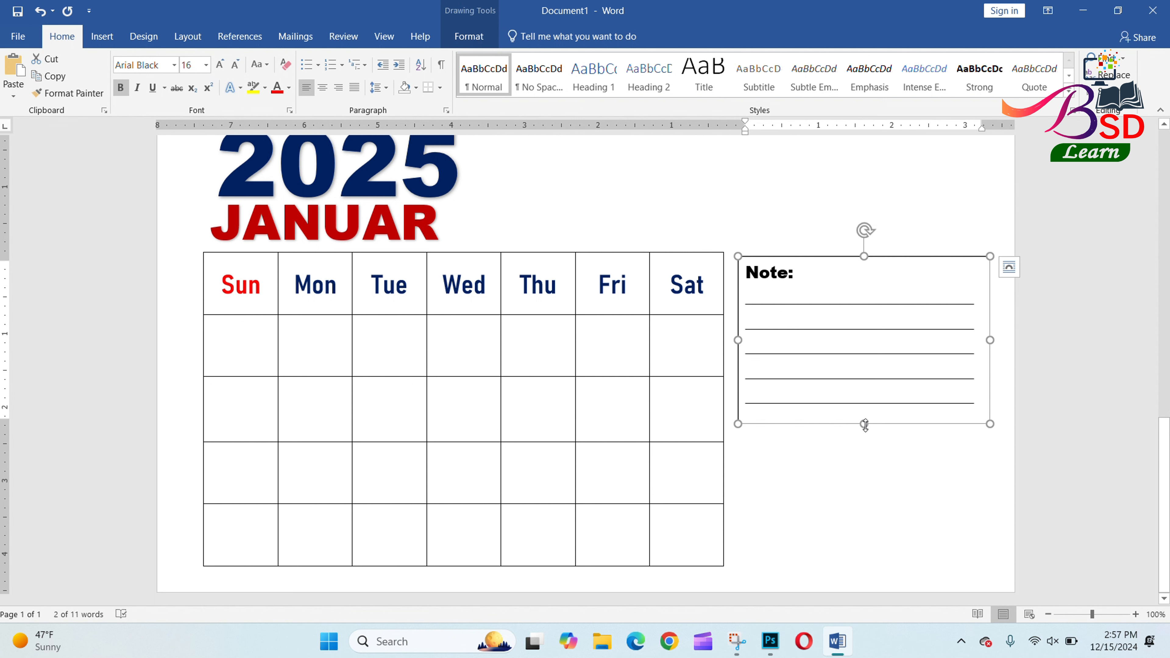
drag(865, 424, 865, 557)
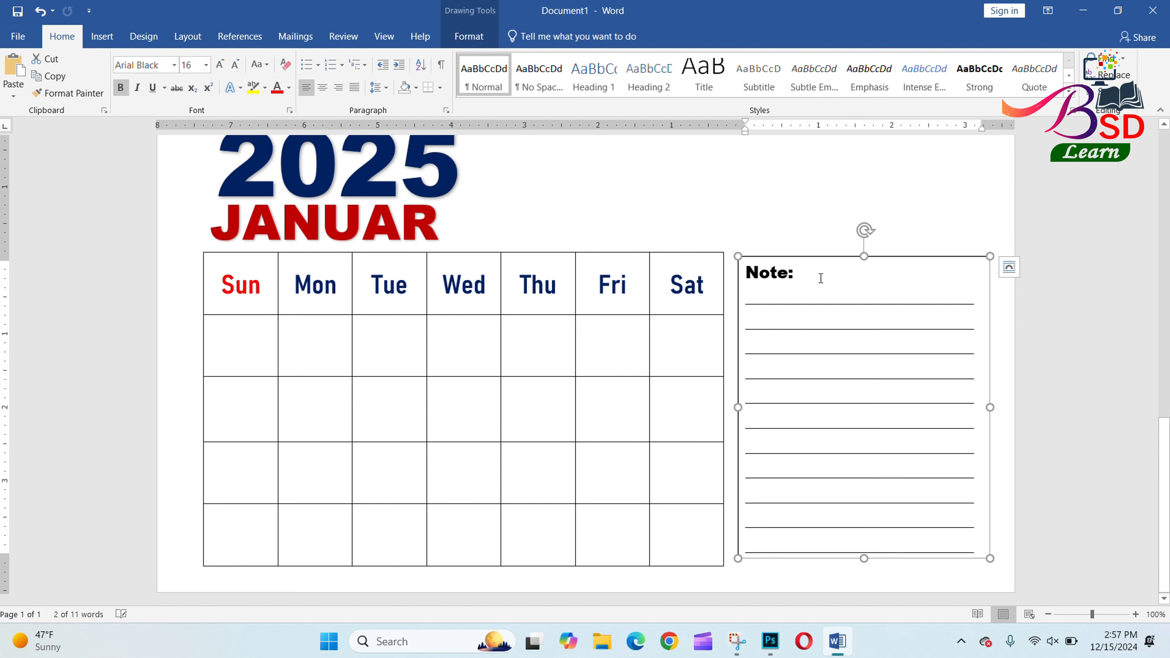
Step: Move the note text box up to just beneath the red stripe and extend its height to about 4.17 inches
drag(818, 258, 817, 164)
scroll(849, 317, up, 3)
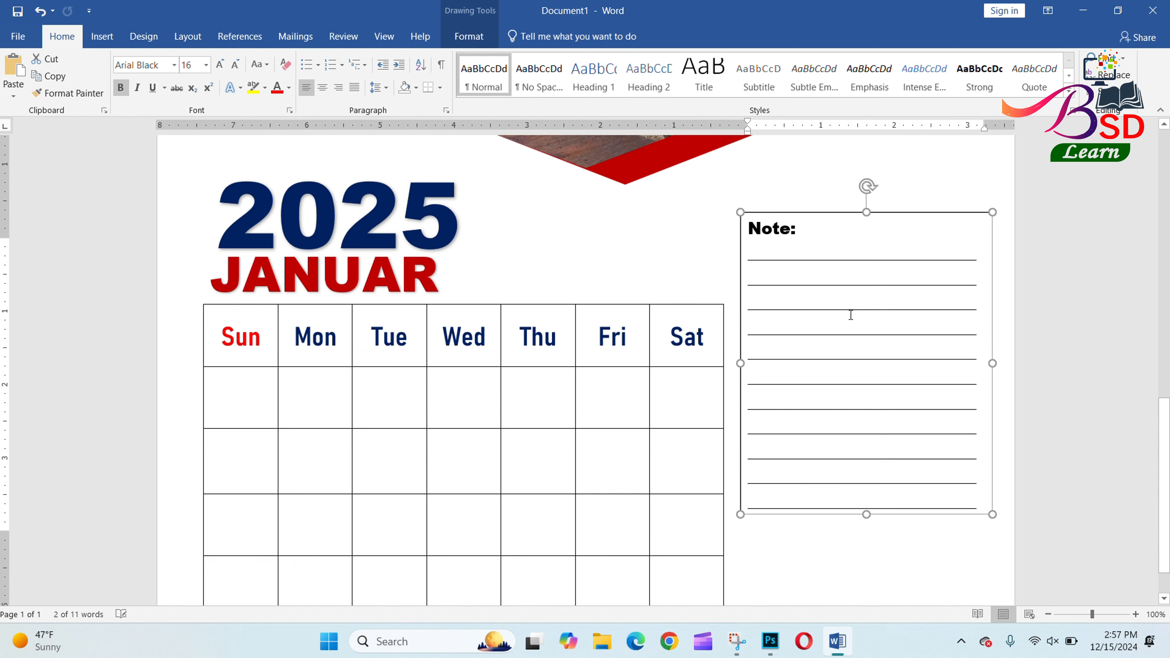
scroll(850, 321, up, 2)
drag(838, 344, 842, 286)
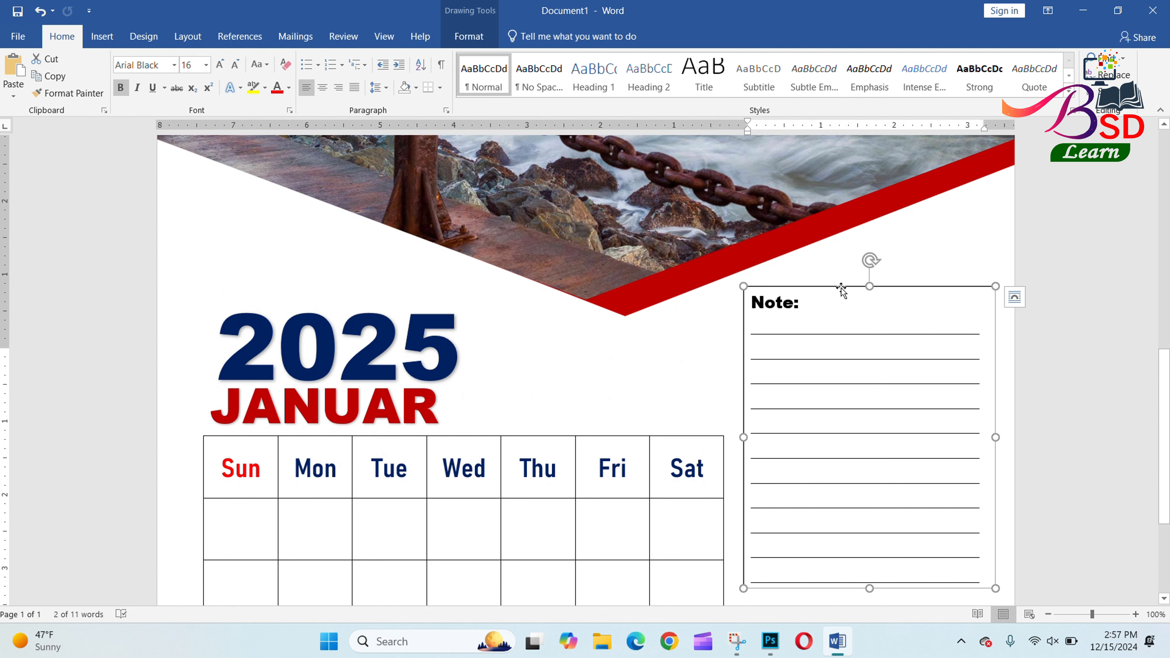
scroll(866, 470, down, 4)
scroll(867, 469, down, 2)
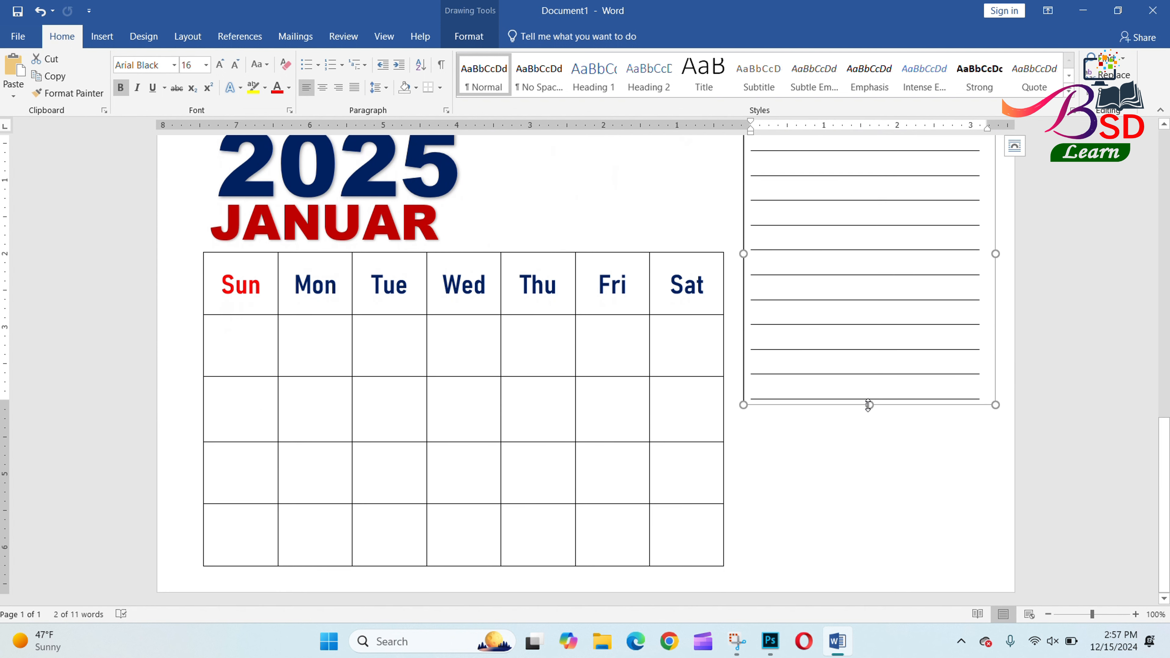
drag(871, 405, 871, 409)
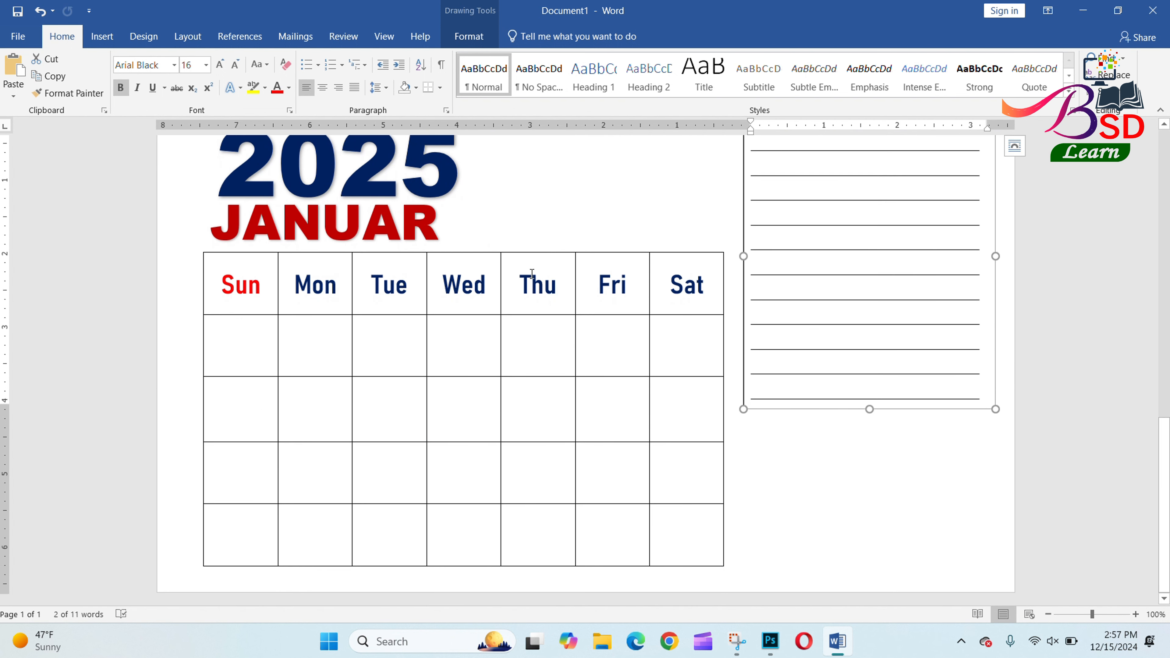
Step: Remove the fill and the outline from the note text box
click(469, 37)
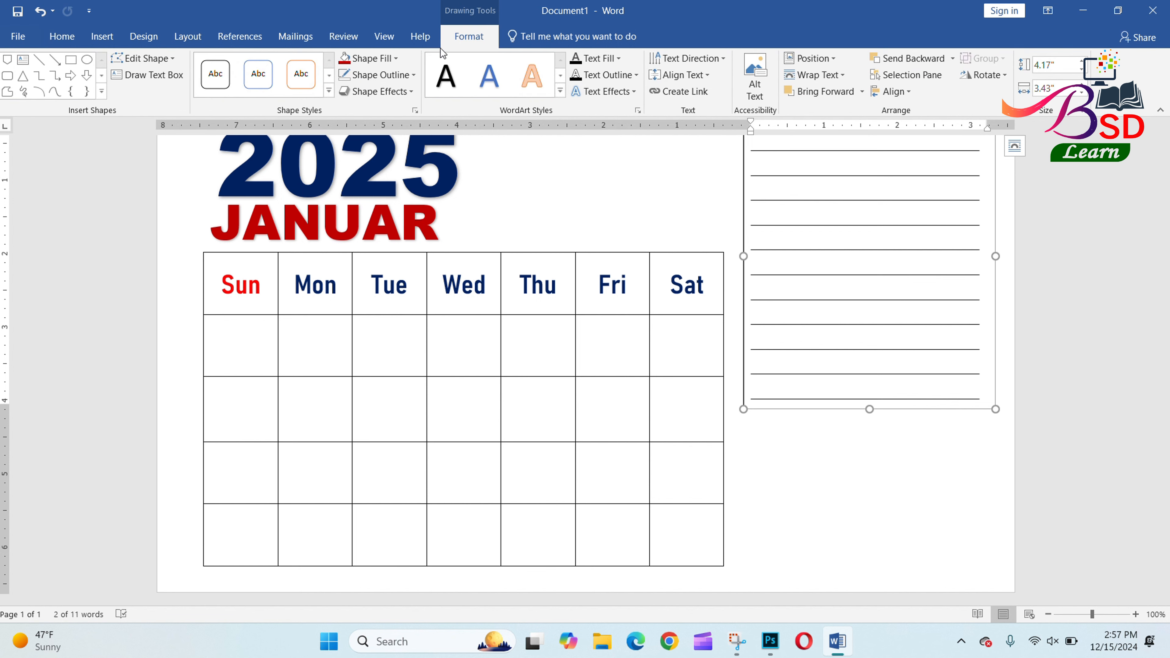
click(375, 65)
click(368, 187)
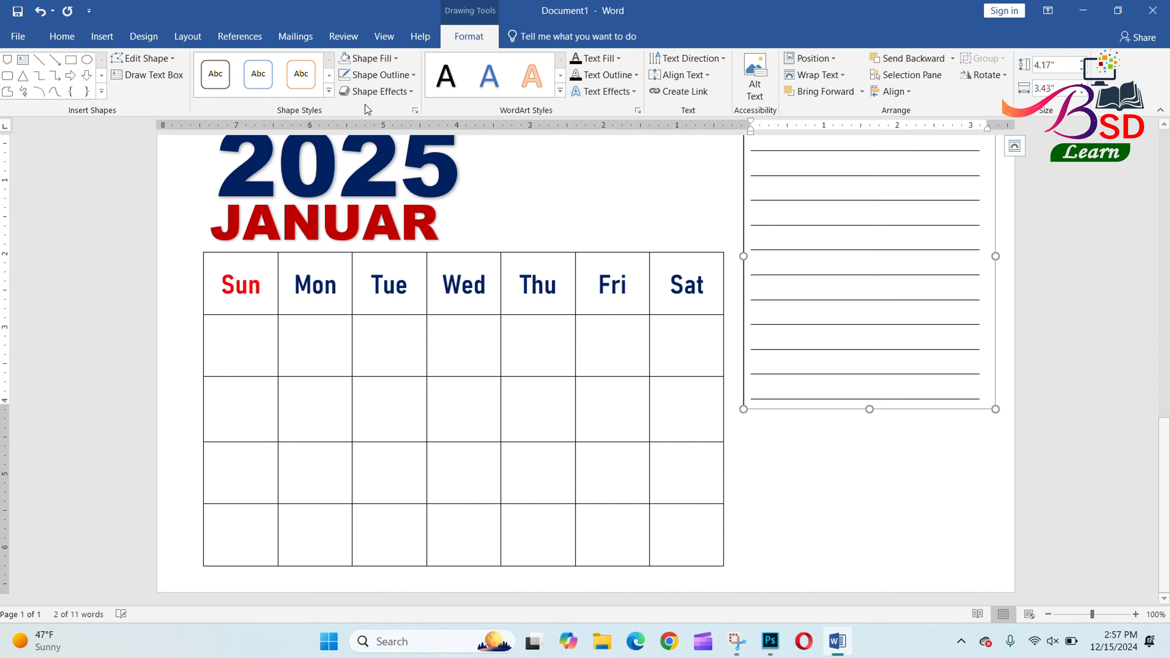
click(376, 77)
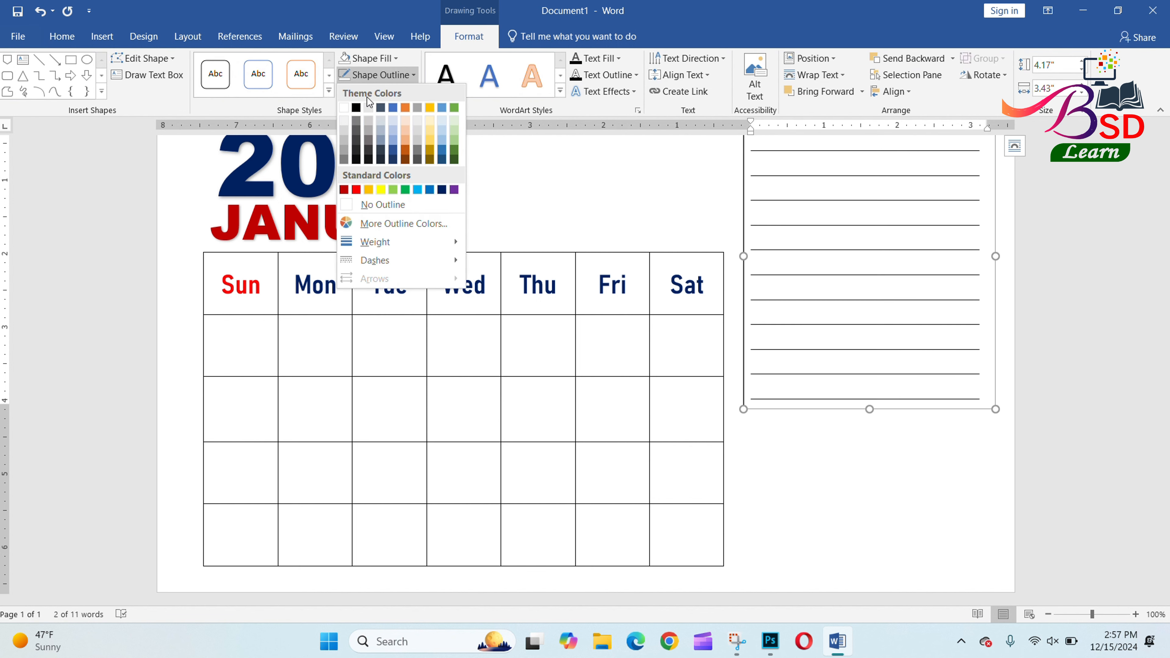
click(366, 205)
Step: Change the font of the "Note:" heading to Arial and deselect the text box
scroll(857, 397, up, 3)
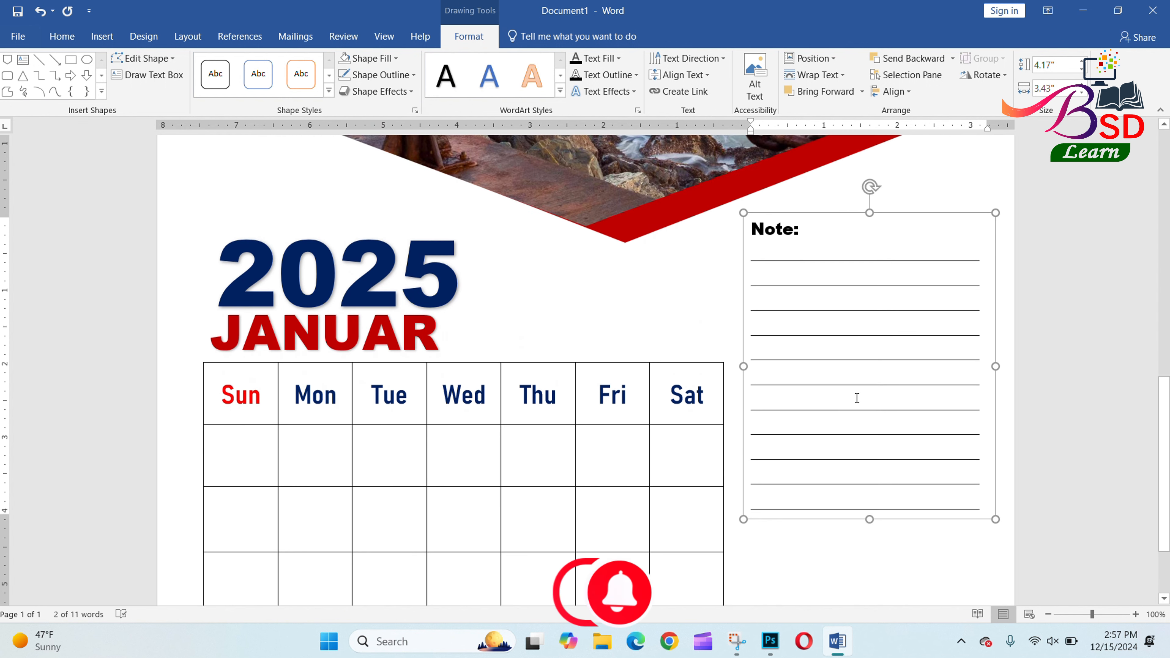
drag(800, 229, 767, 229)
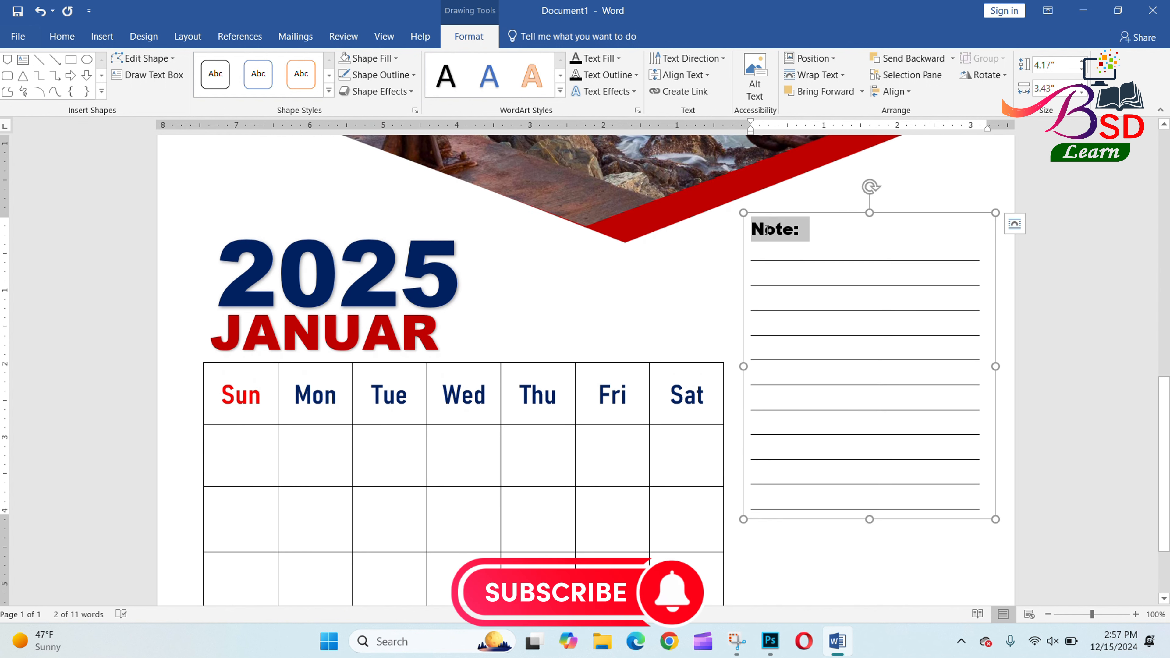
click(19, 44)
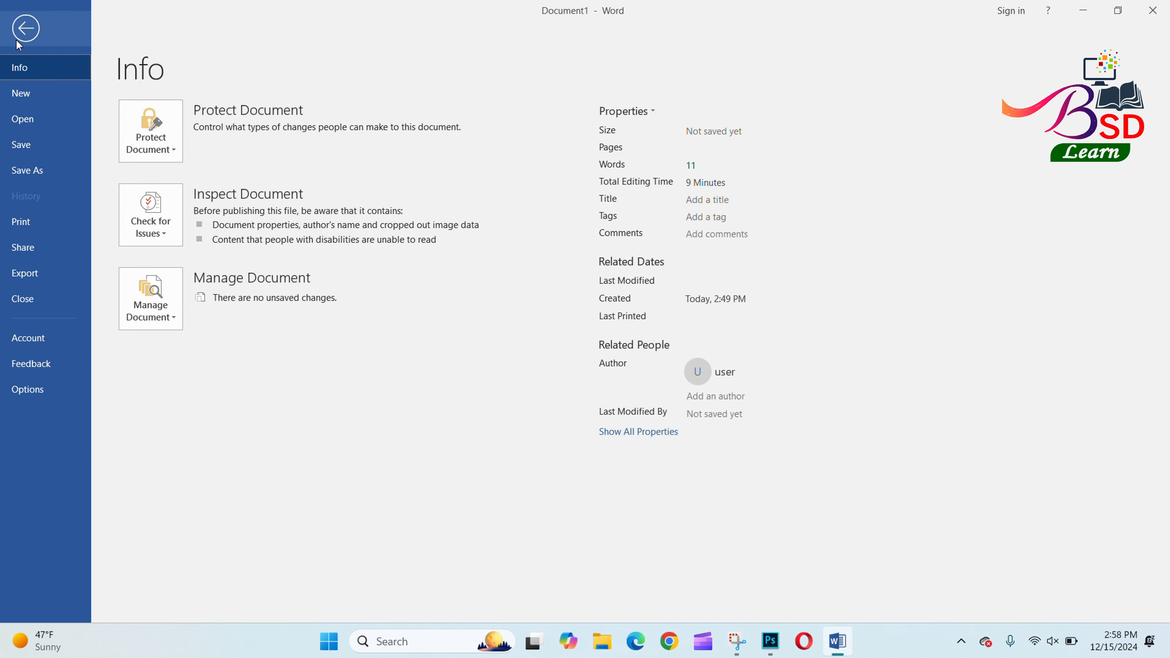
click(18, 41)
click(59, 36)
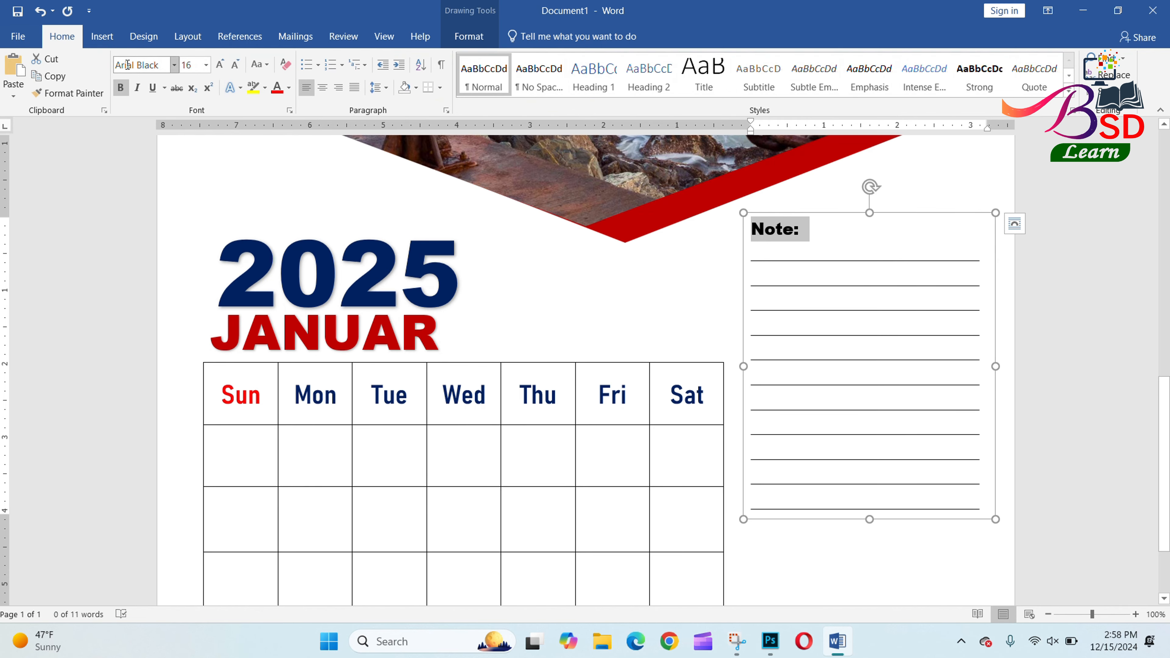
click(175, 68)
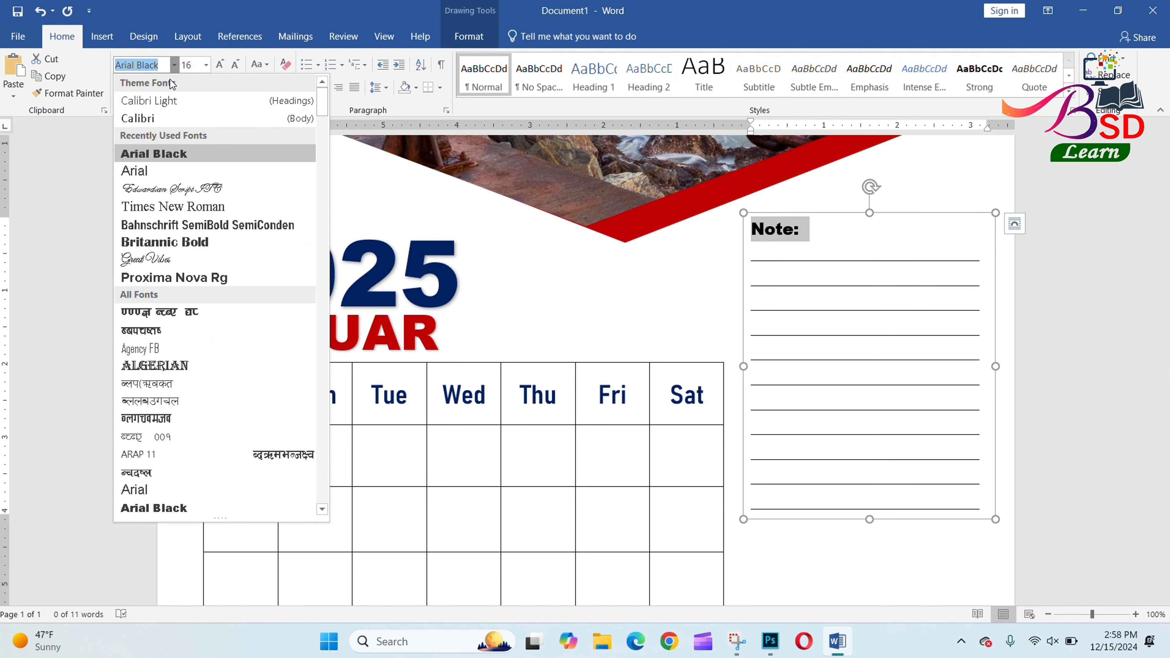
click(147, 170)
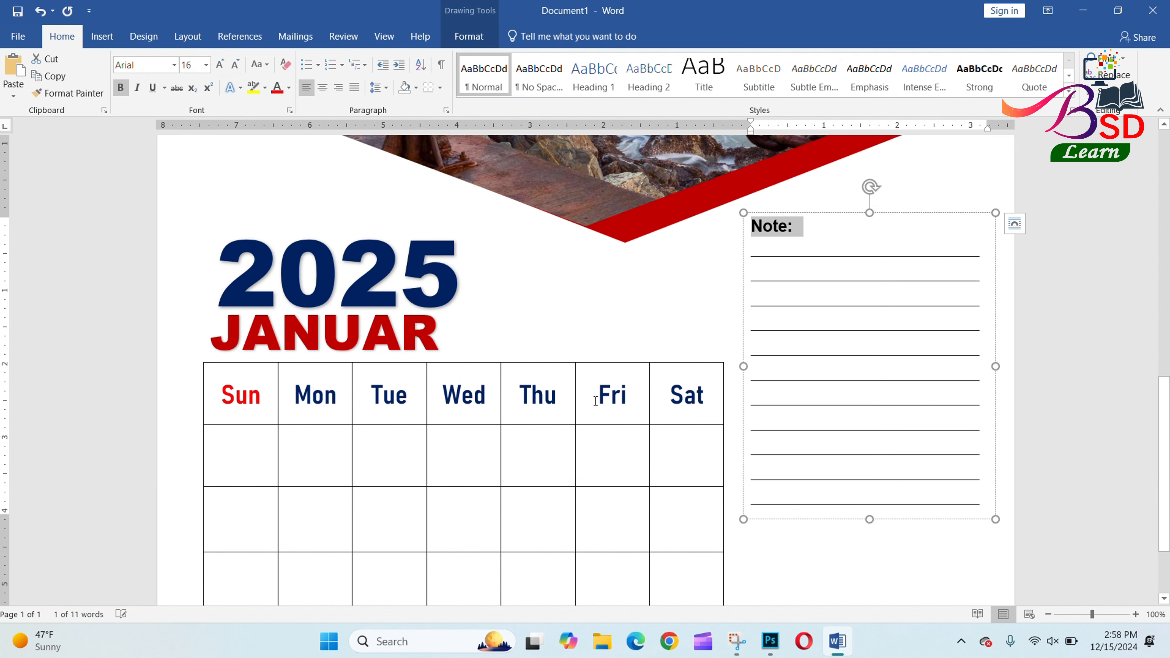
click(1058, 461)
Step: Insert the "Logo final" picture from the Desktop folder and set its text wrapping to In Front of Text
scroll(1057, 466, down, 10)
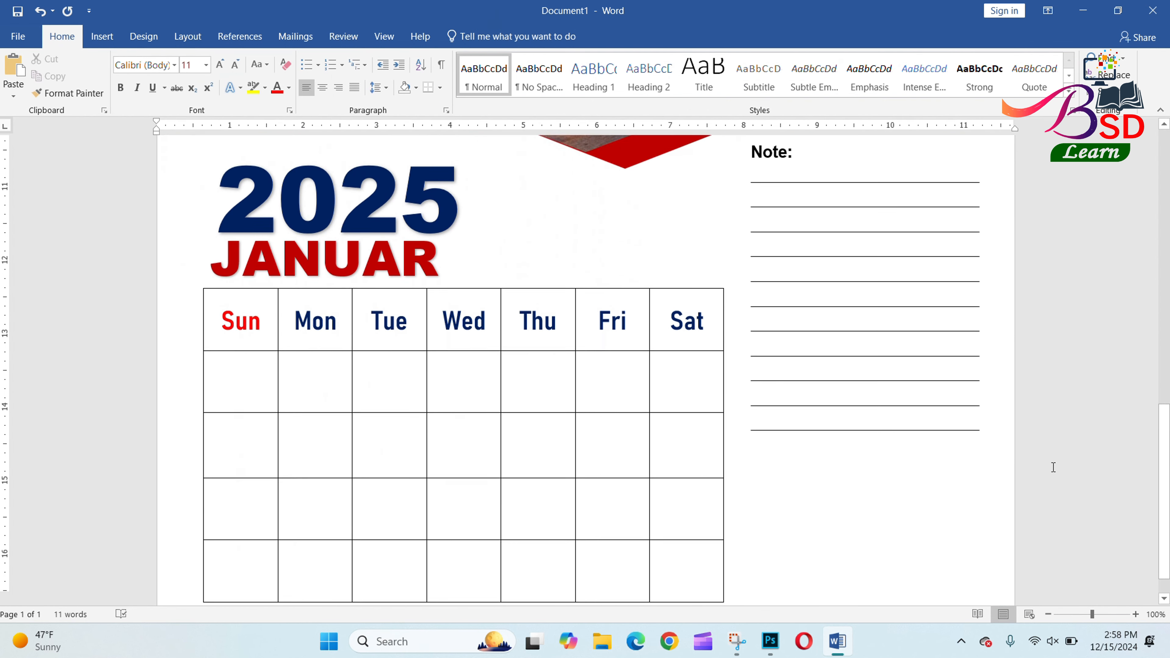
scroll(1054, 467, down, 1)
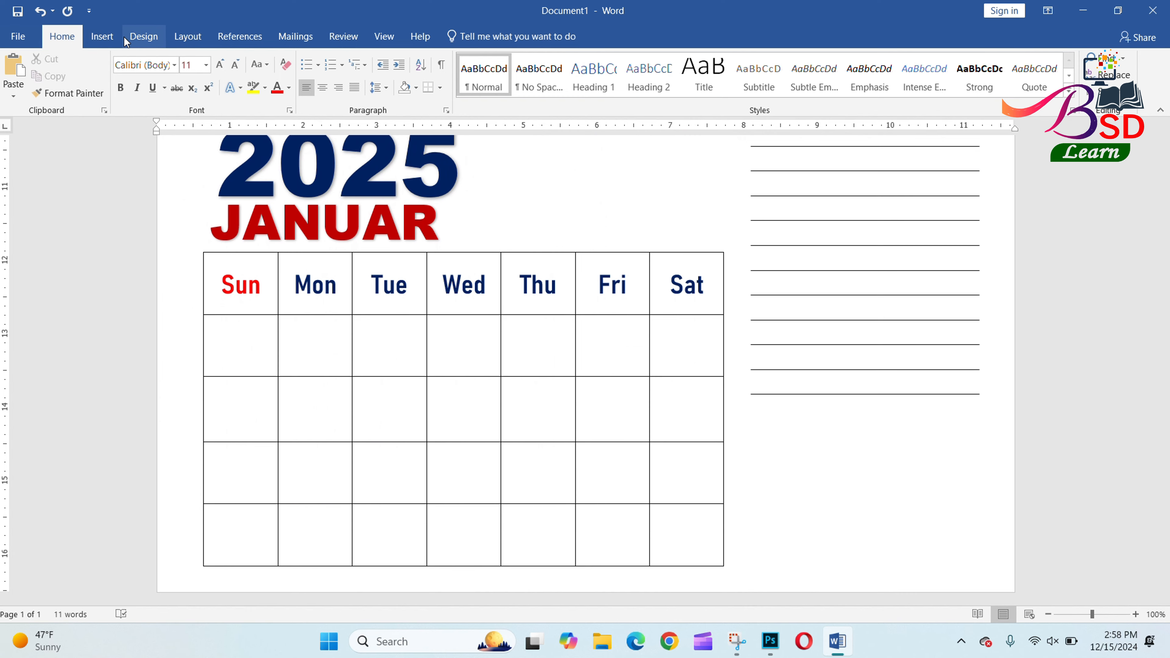
click(102, 37)
click(141, 74)
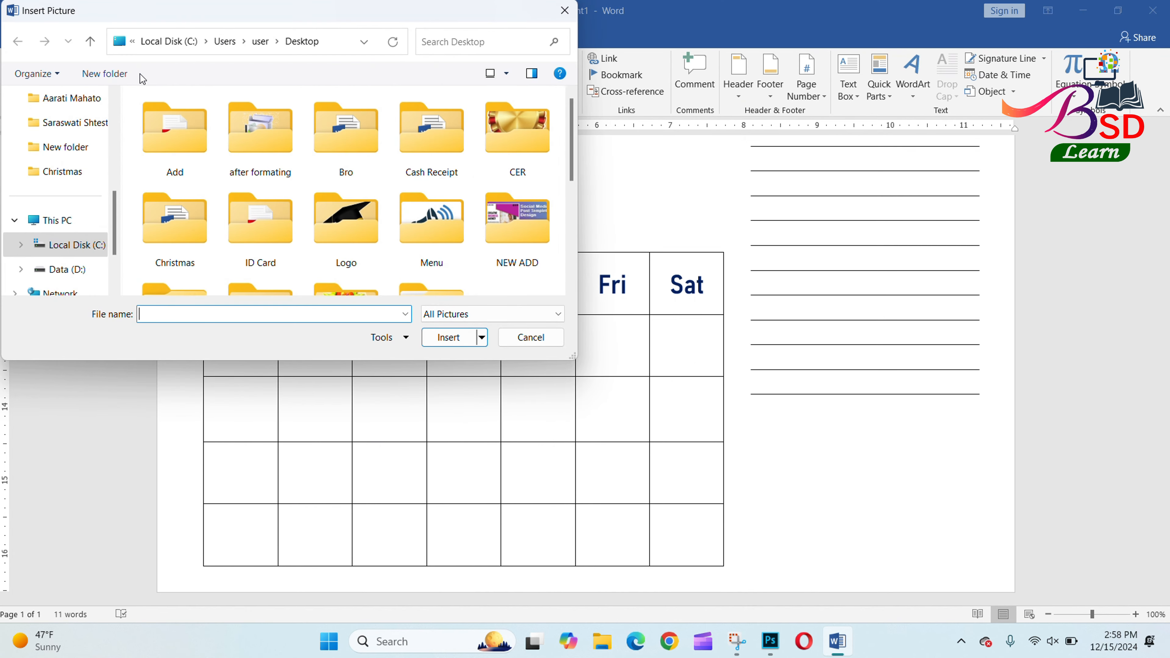
scroll(398, 210, down, 5)
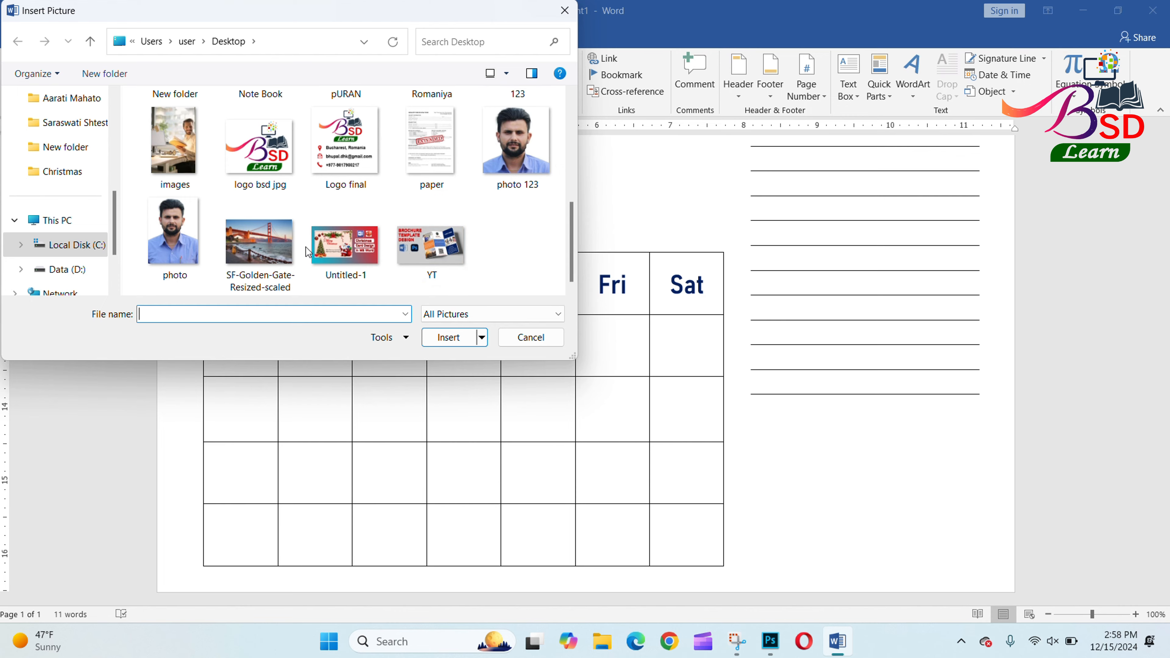
click(346, 150)
click(461, 344)
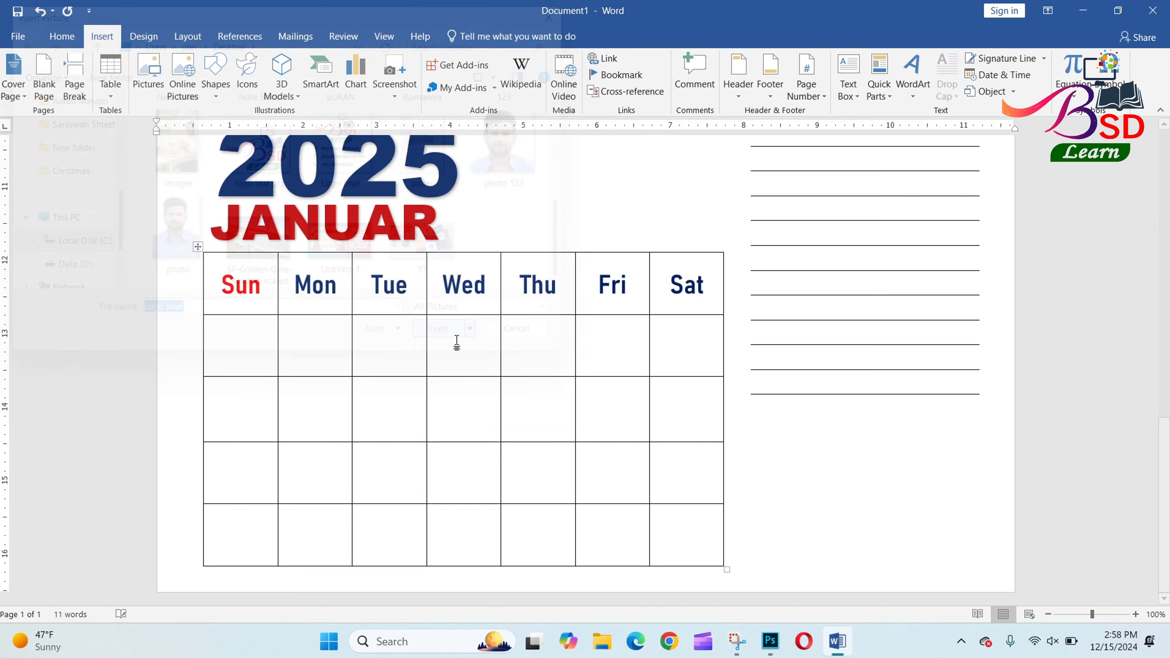
click(768, 82)
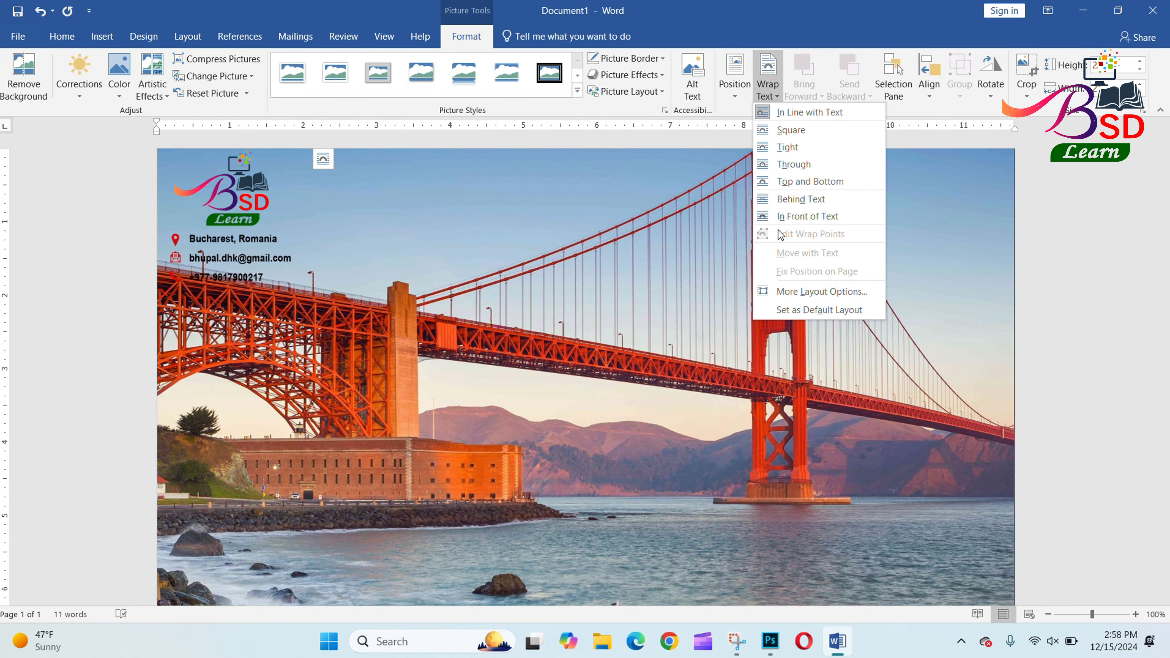
click(789, 217)
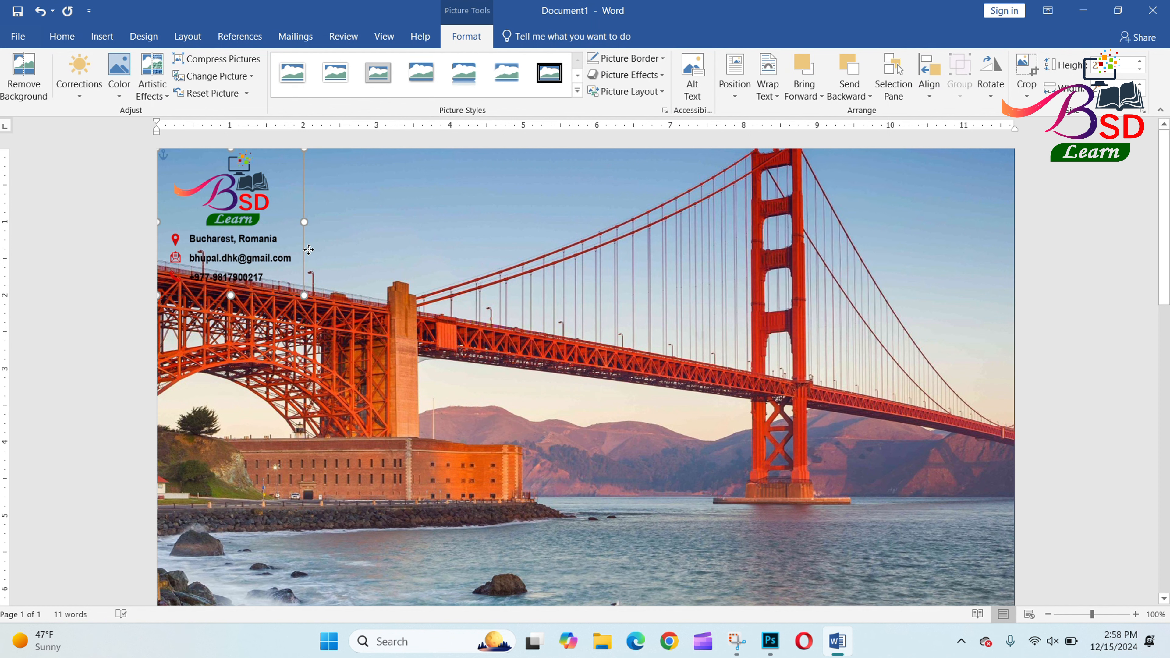
Step: Move the logo picture down to the empty area below the note lines and enlarge it to fill the space to the page's bottom edge
drag(237, 191, 638, 440)
scroll(659, 450, down, 3)
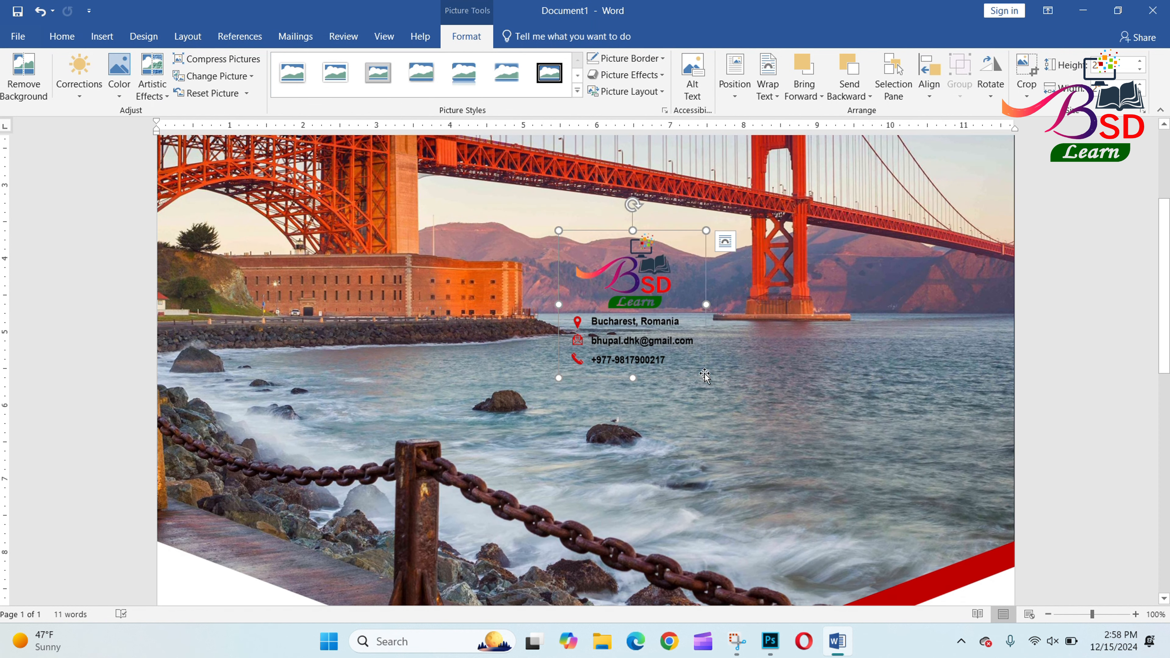
drag(636, 285, 719, 512)
scroll(719, 512, down, 5)
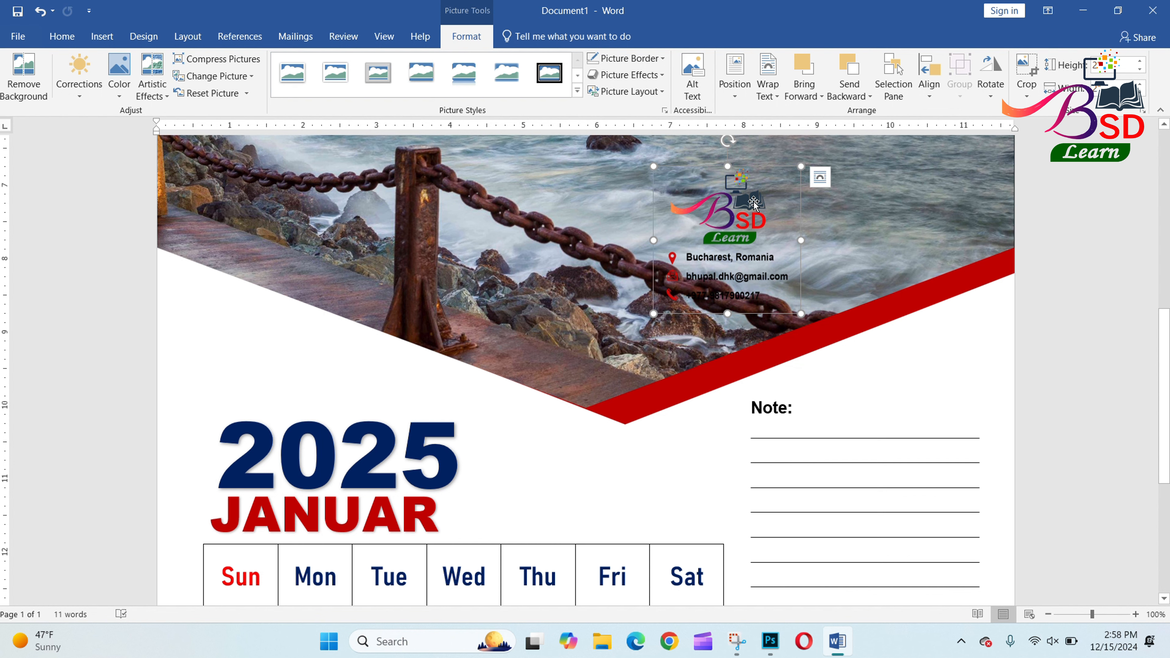
drag(718, 284, 851, 616)
scroll(881, 526, down, 5)
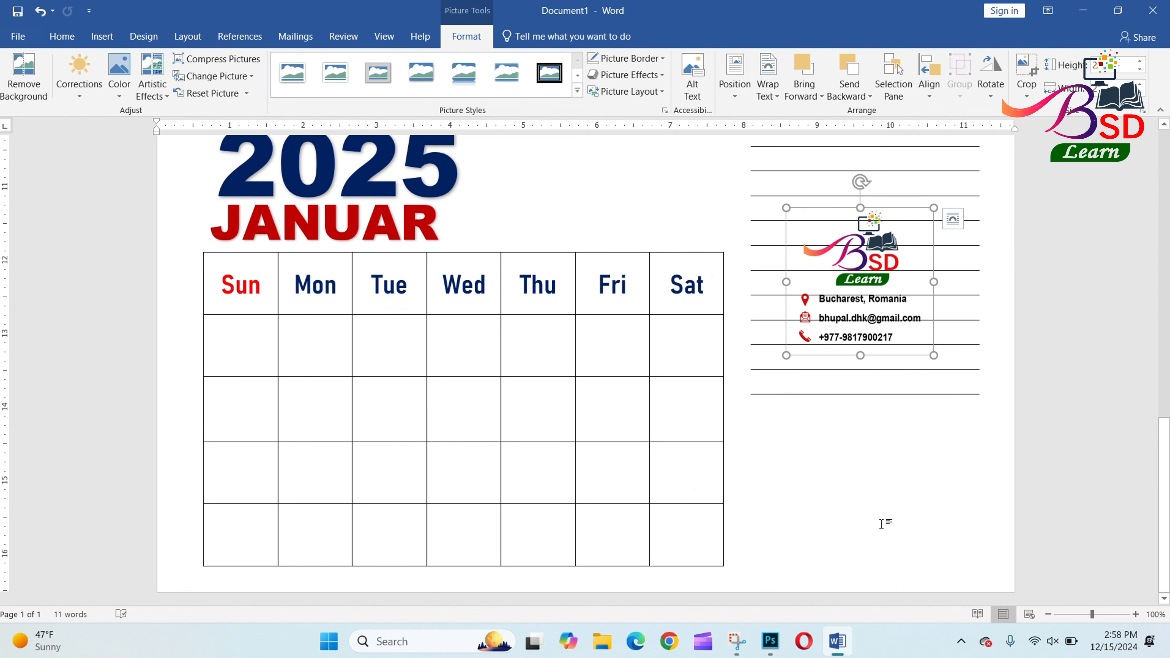
drag(878, 240, 872, 495)
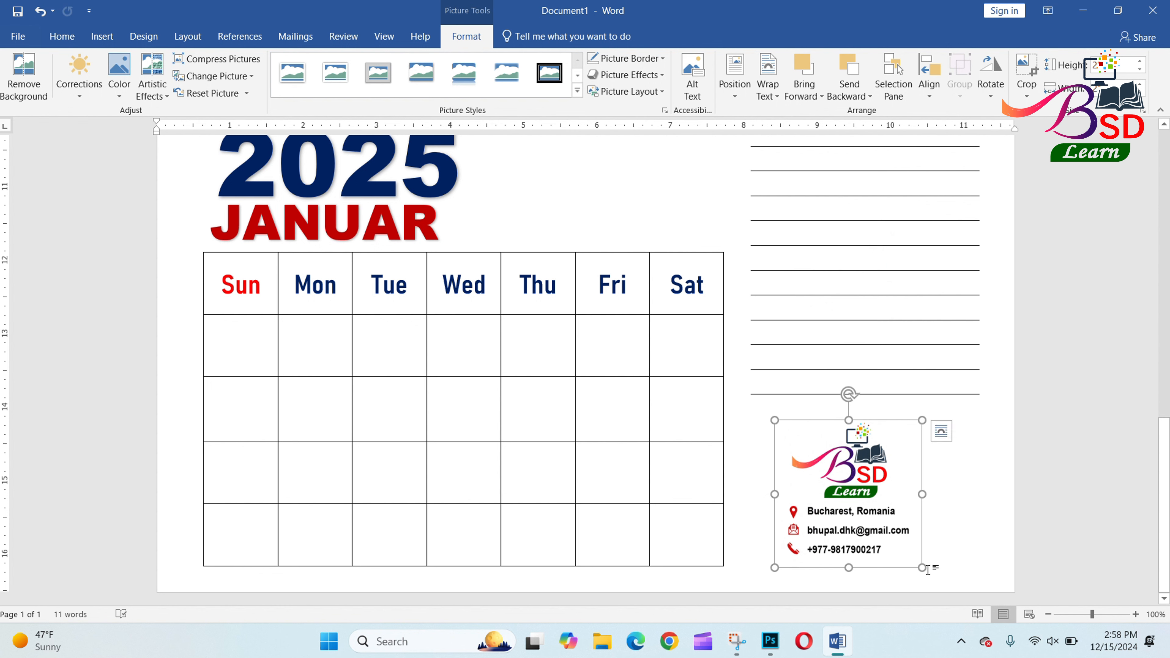
drag(923, 570, 940, 587)
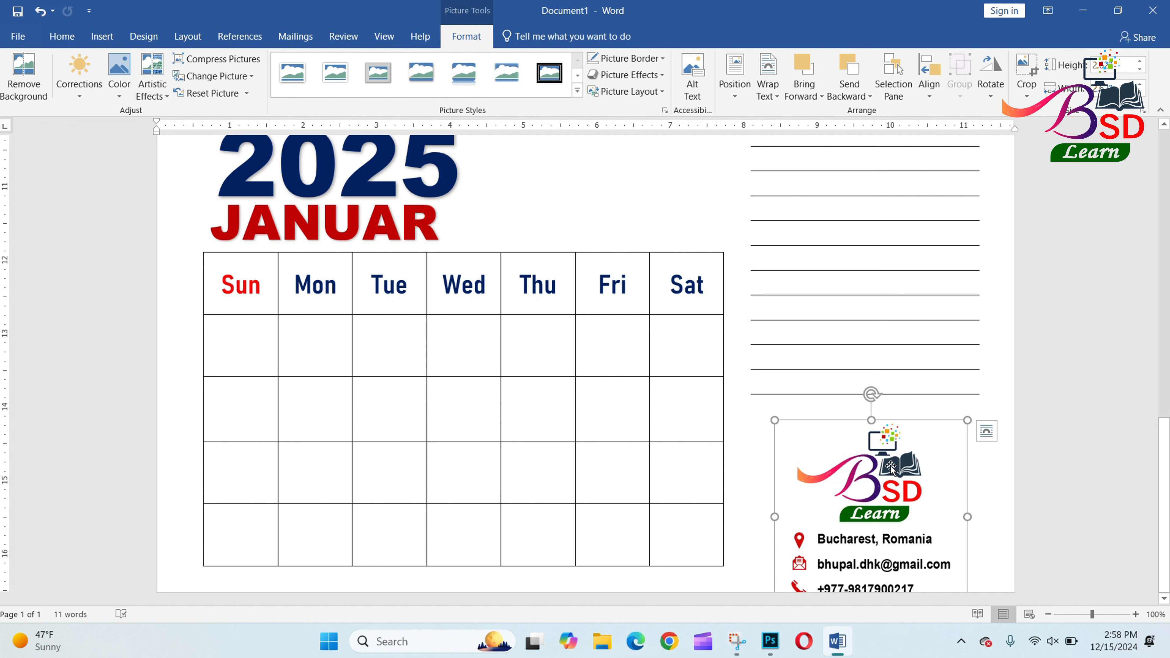
drag(891, 466, 890, 442)
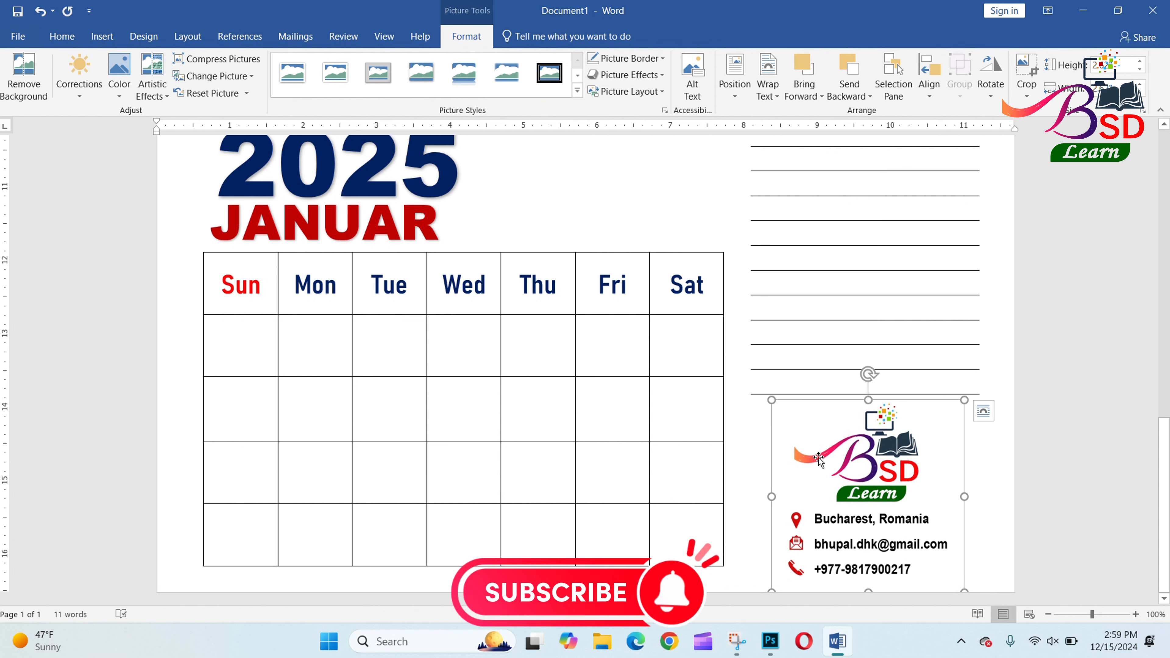
Step: Nudge the logo picture up slightly so it sits fully inside the page's bottom edge, and deselect it
drag(819, 459, 822, 453)
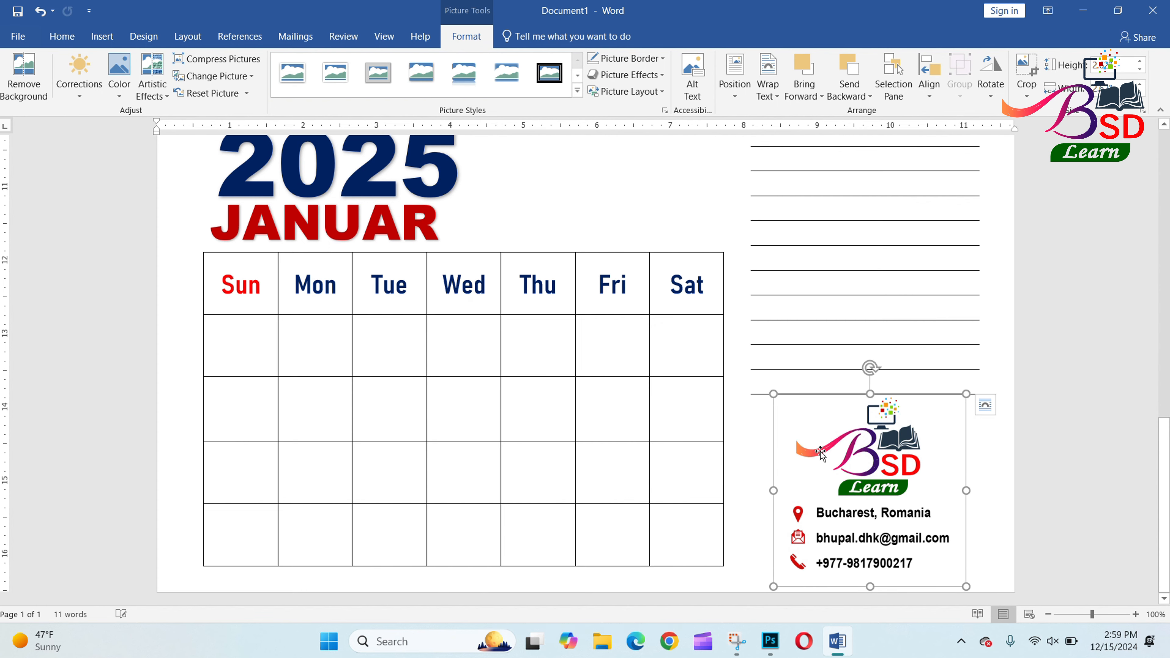
click(1055, 449)
Step: Enter the dates 1 to 4 in the first week row of the table, starting in the Wed column
ctrl+scroll(1057, 449, down, 6)
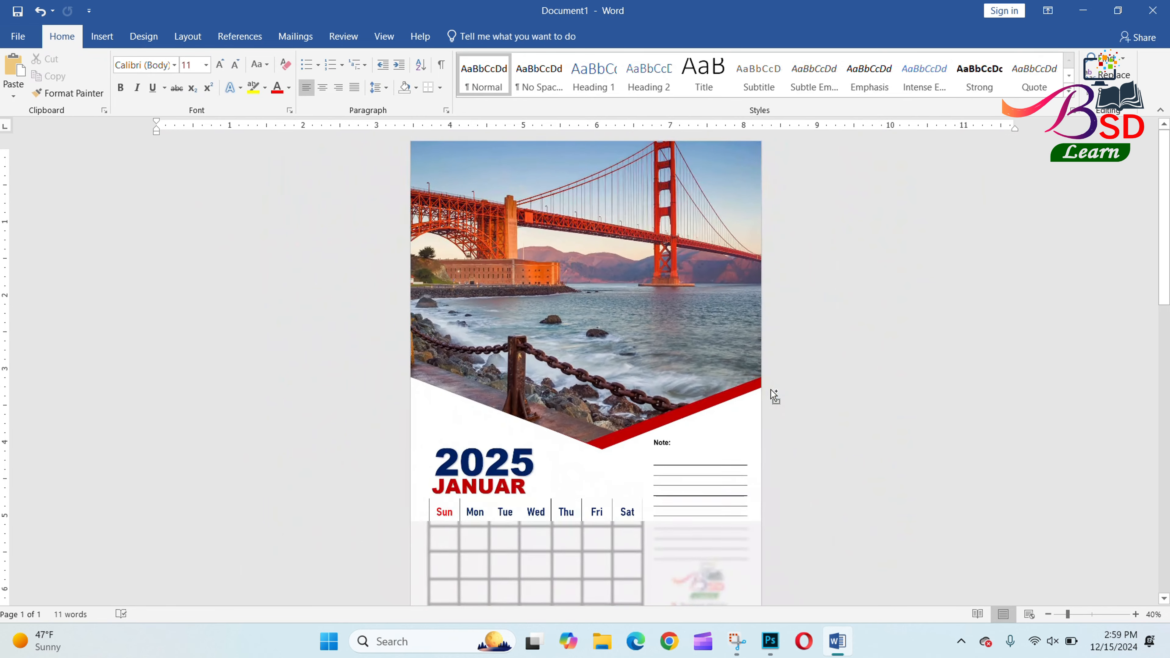
scroll(706, 475, up, 3)
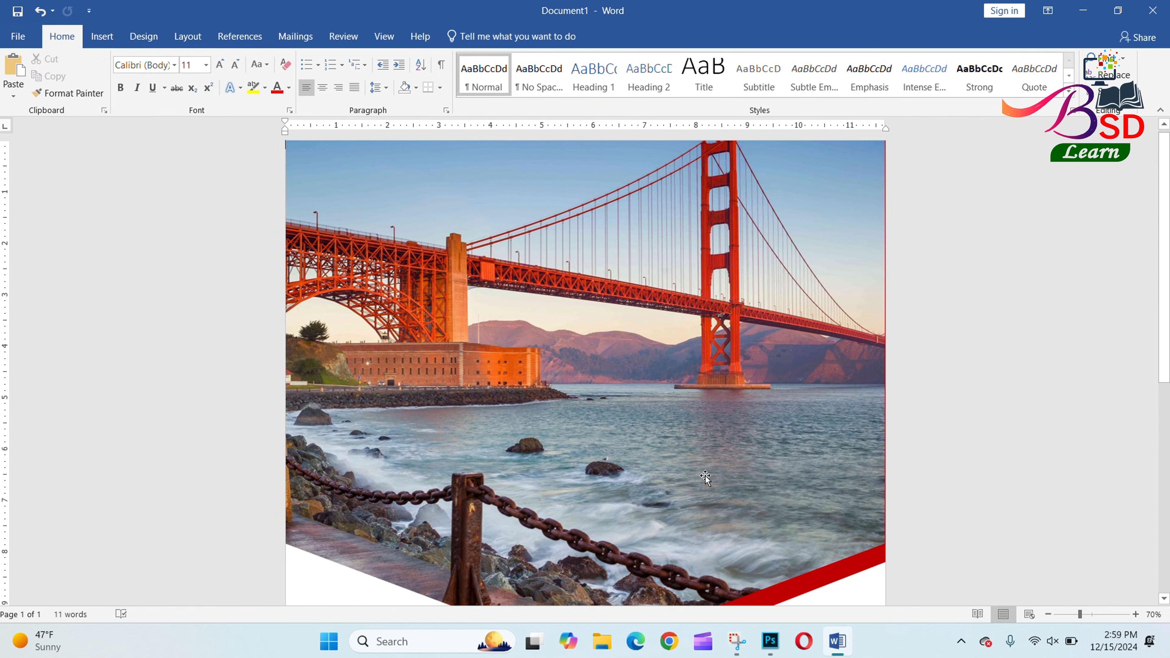
scroll(705, 478, down, 5)
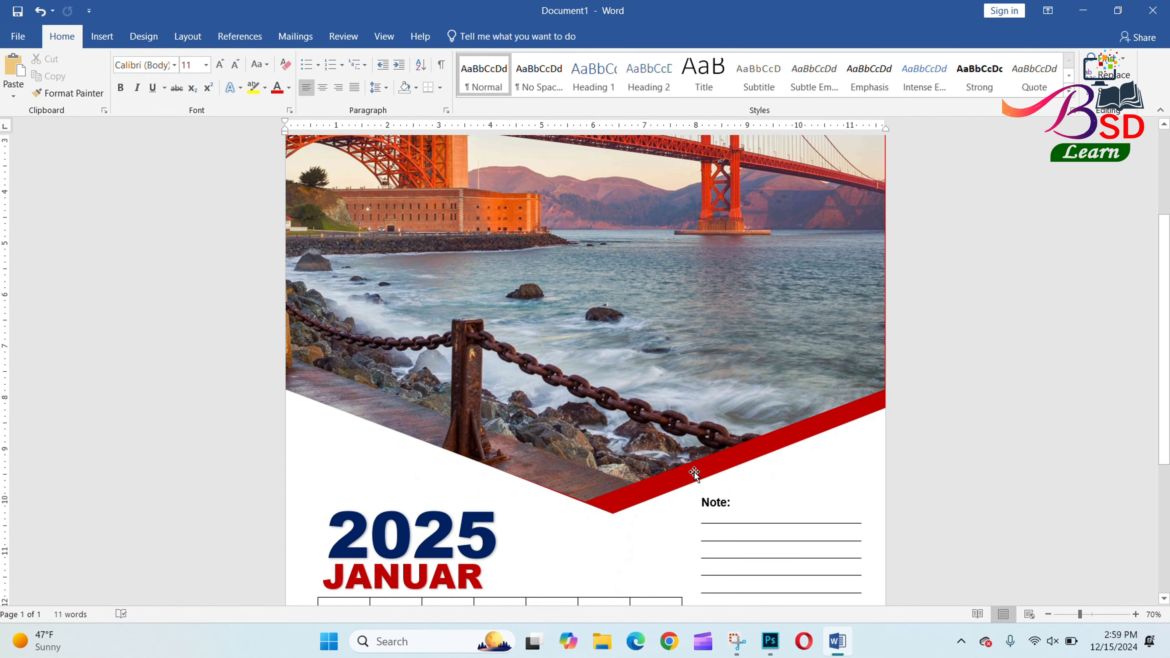
scroll(694, 472, down, 5)
click(517, 431)
text(1)
key(Tab)
text(2)
key(Tab)
text(3)
key(Tab)
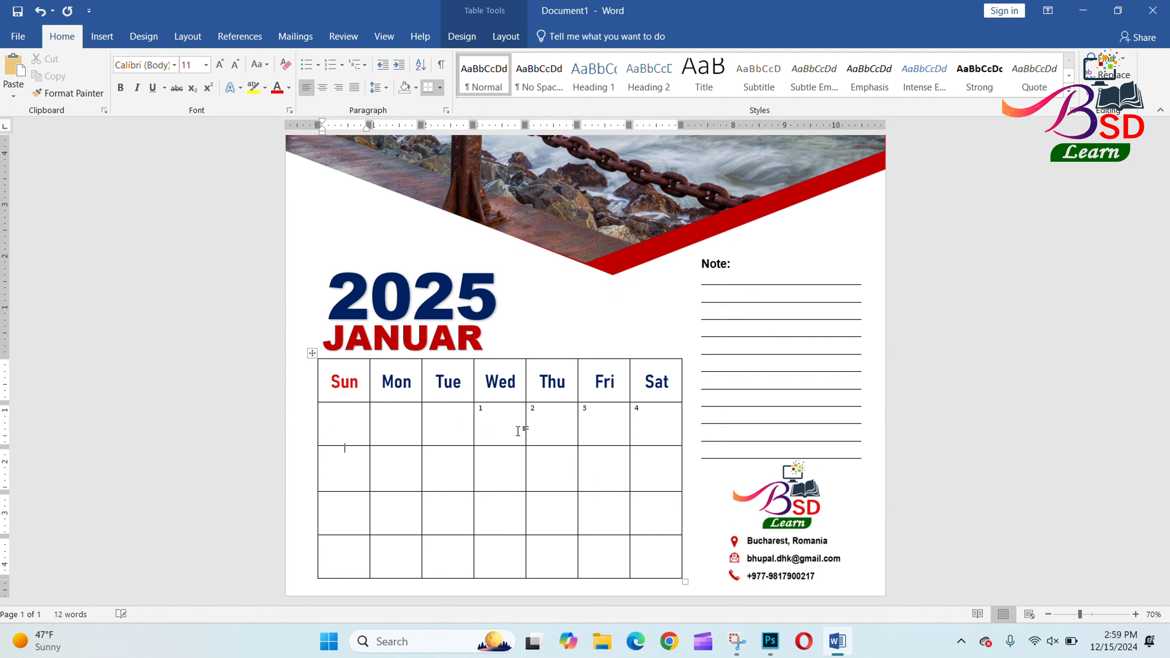
Step: Fill the next three week rows of the table with the dates 5 to 25, starting in the Sun column
text(5	6	7	8	9	10	11	12	13	14	1)
text(5	16	17	18	)
text(19)
key(Tab)
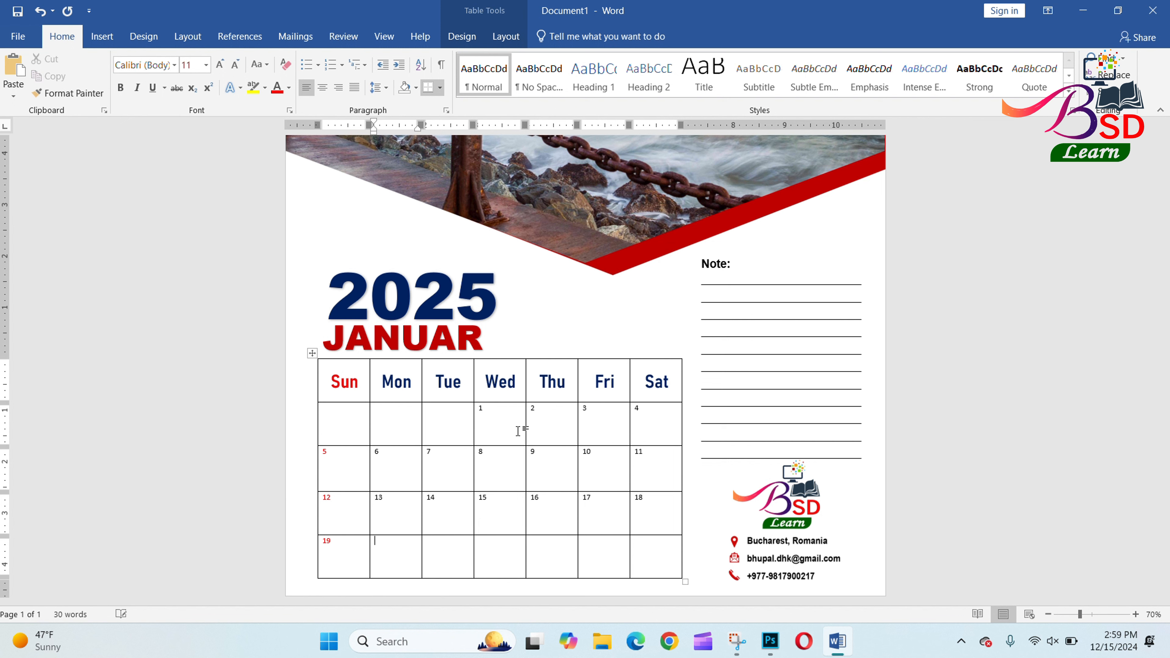
text(21	22	23	24)
text(25)
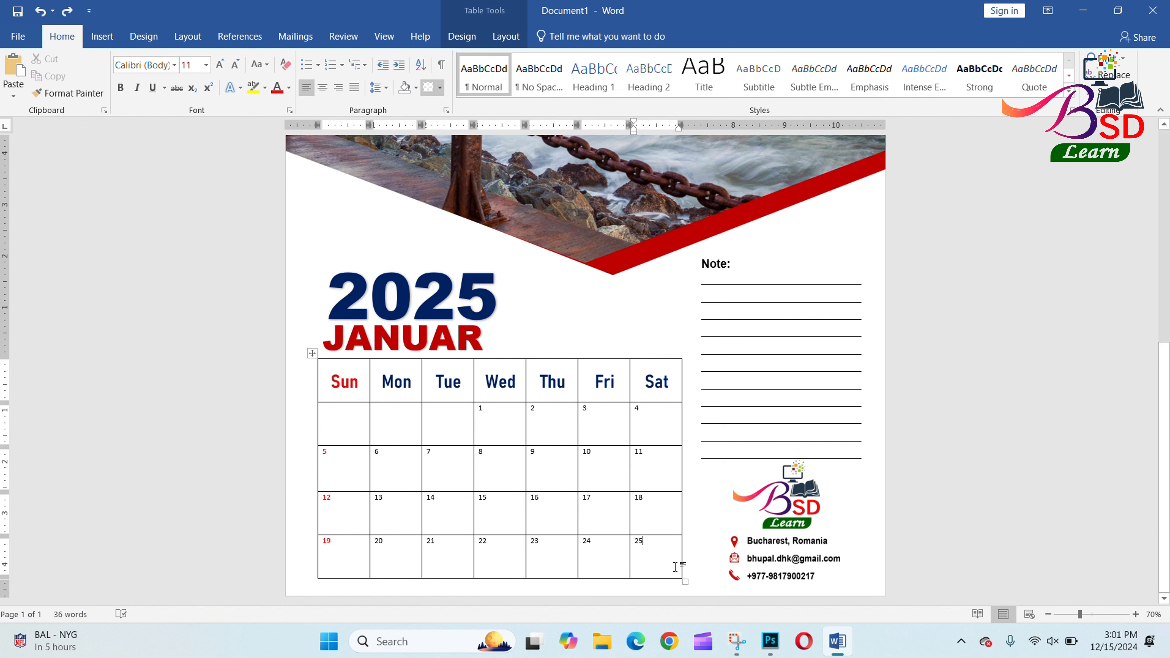
Step: Shrink the date table to make room below it and add a fifth week row with the dates 26 to 31
drag(683, 584, 640, 497)
click(624, 483)
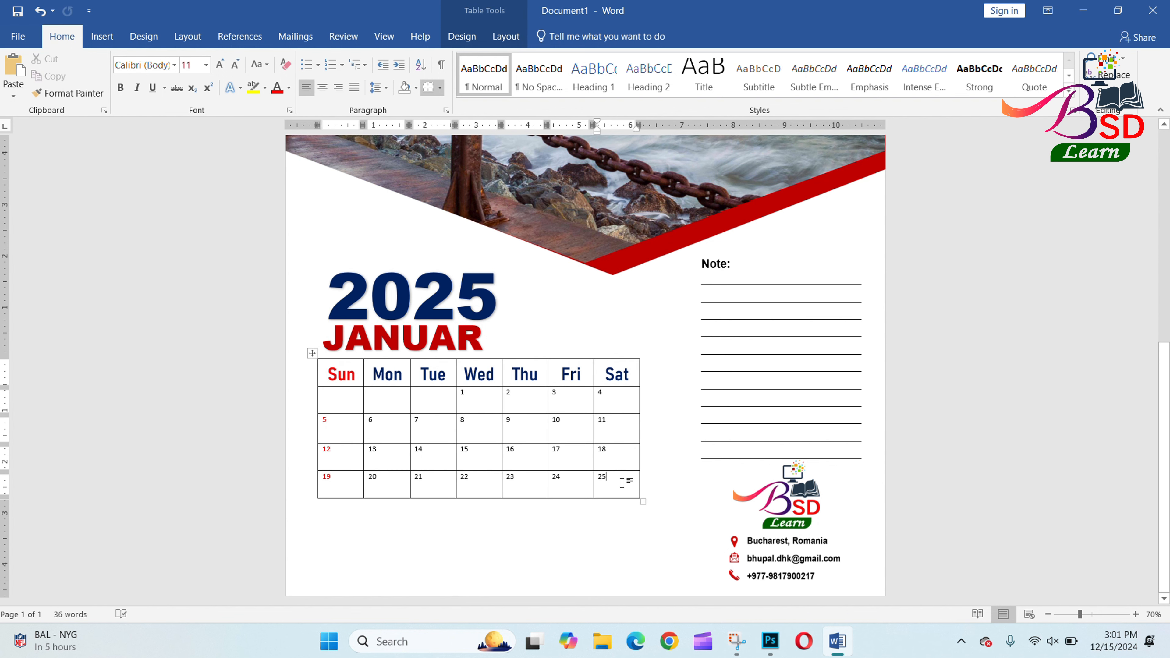
key(Tab)
text(26 )
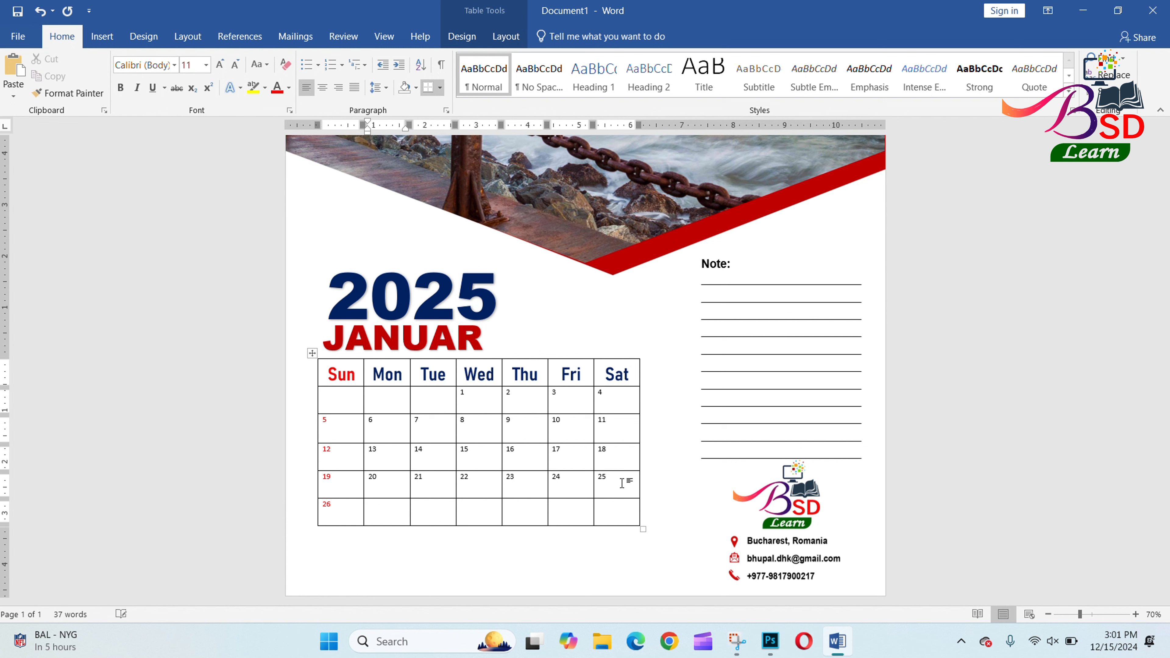
text(27 28)
key(Tab)
key(Tab)
text(31)
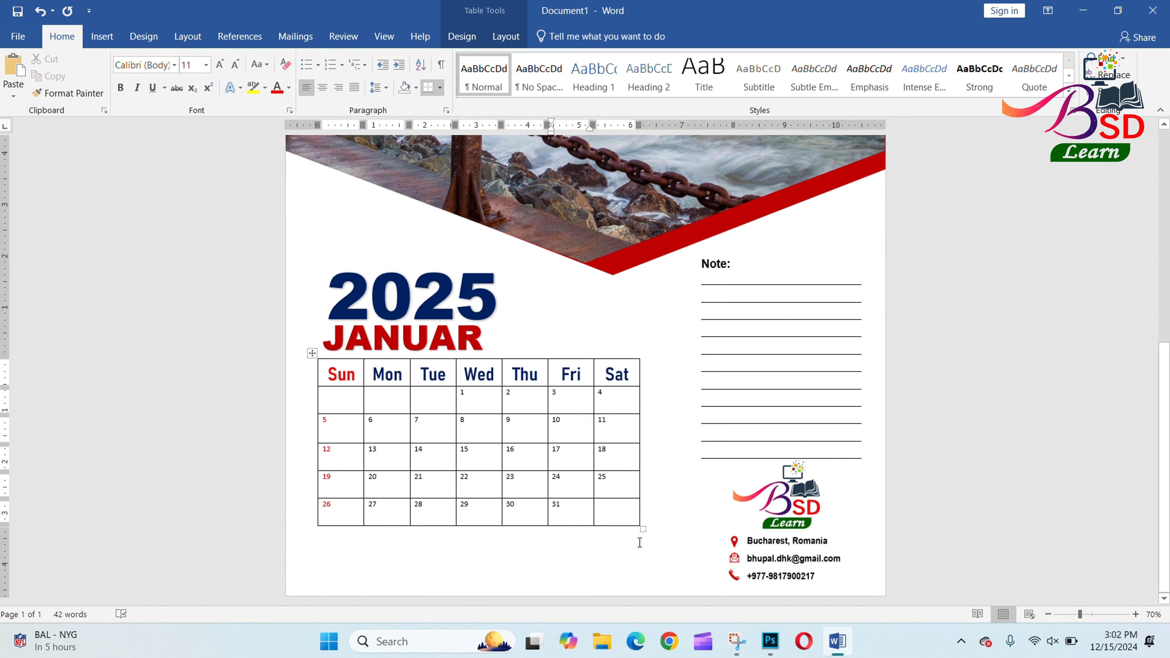
Step: Stretch the table down toward the page's bottom edge and set all date cells to Arial, size 26
drag(643, 529, 631, 563)
drag(358, 408, 611, 544)
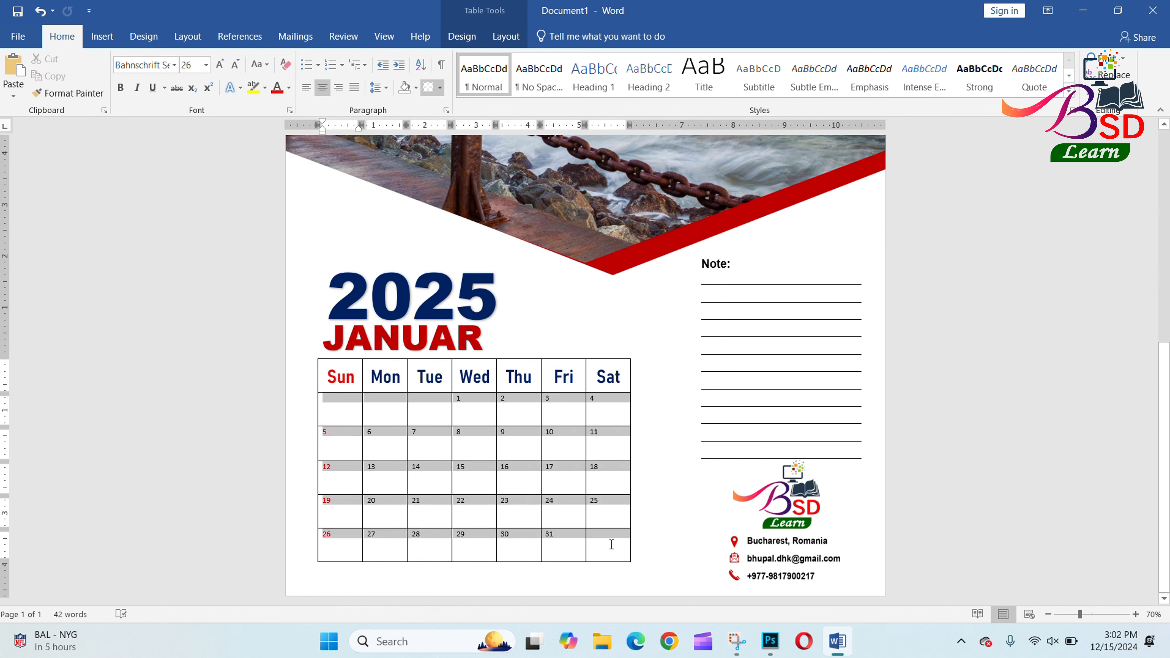
click(173, 67)
click(160, 156)
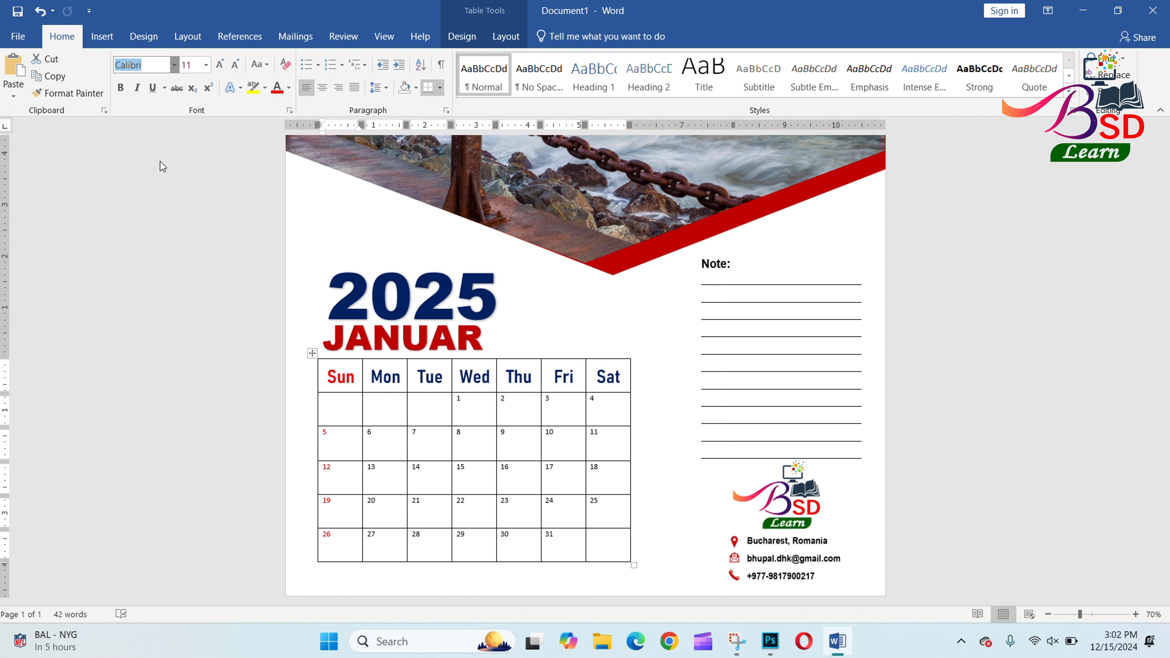
click(219, 65)
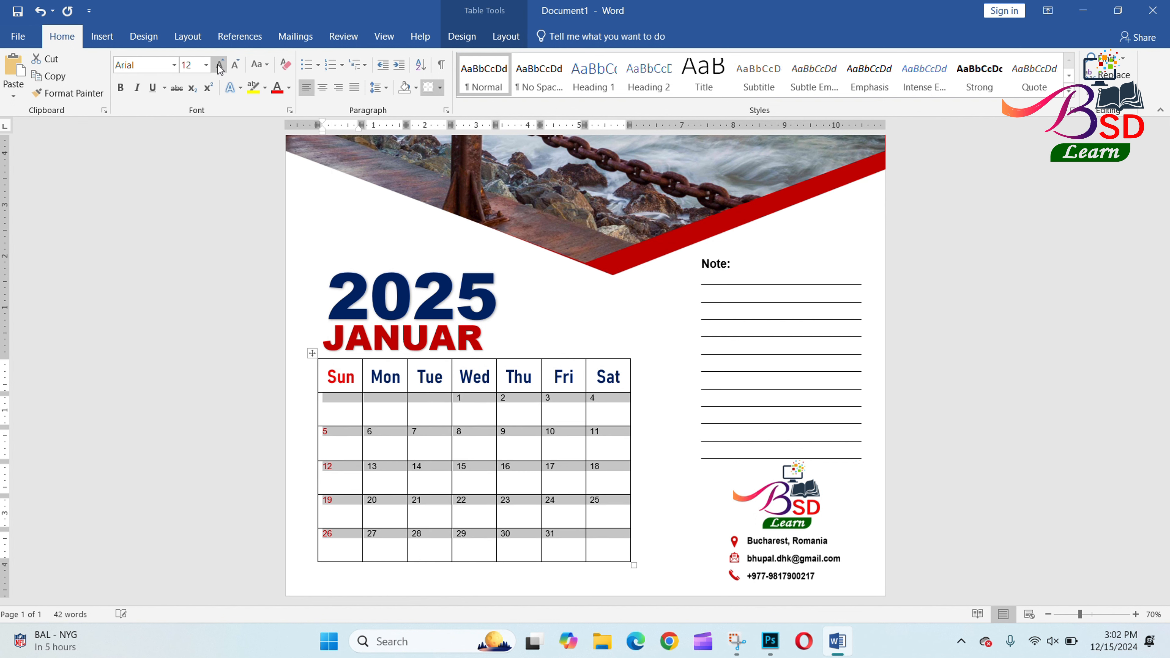
click(220, 65)
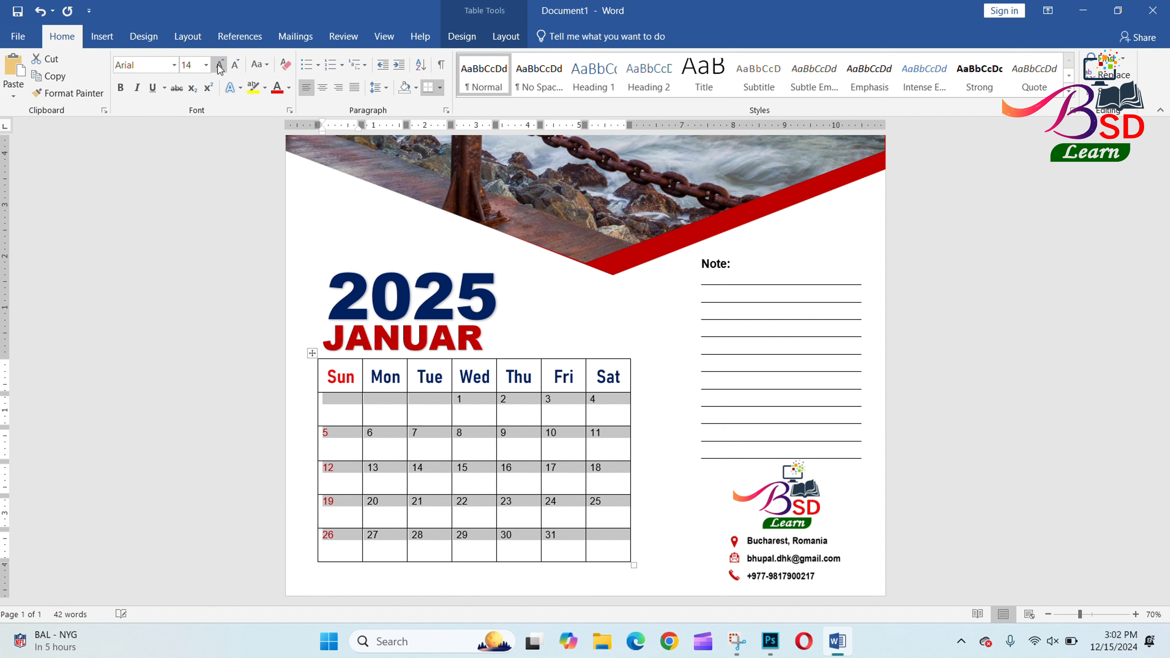
click(220, 65)
click(220, 65)
click(220, 65)
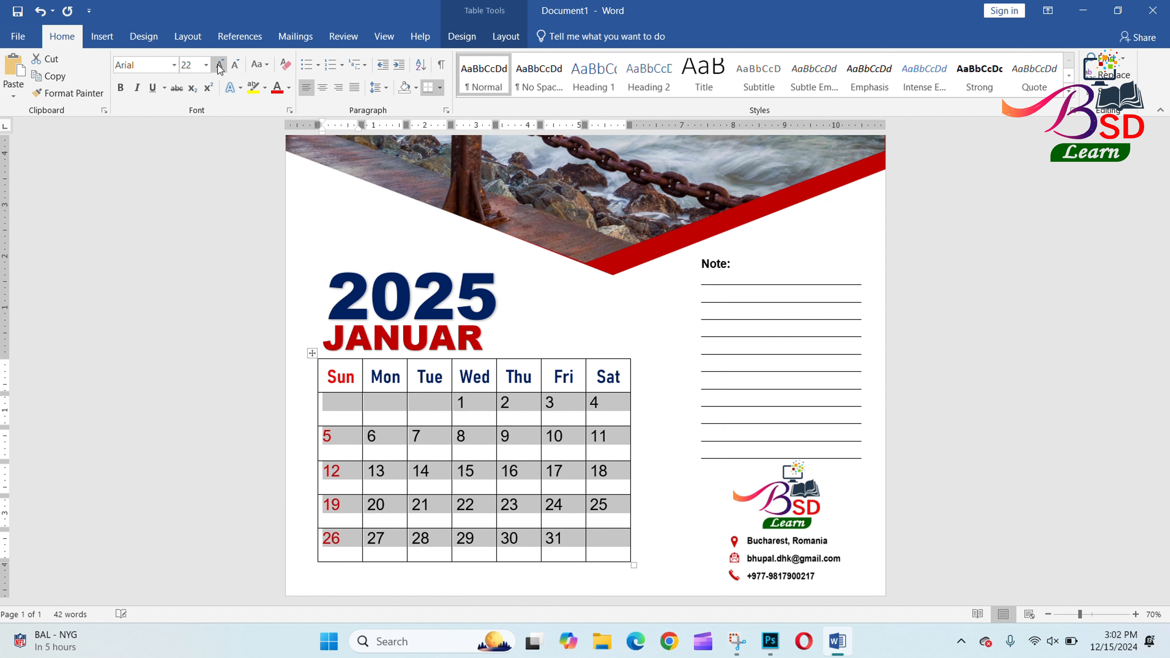
click(220, 65)
click(219, 65)
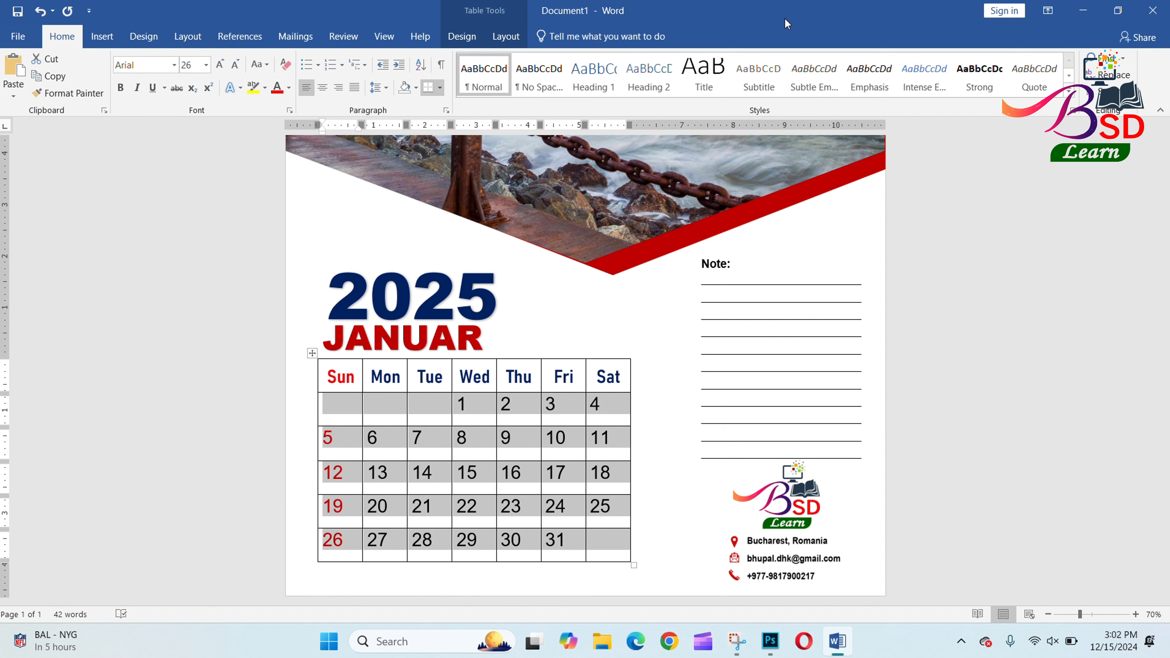
Step: Center the dates horizontally and vertically in their cells and deselect the table
click(506, 36)
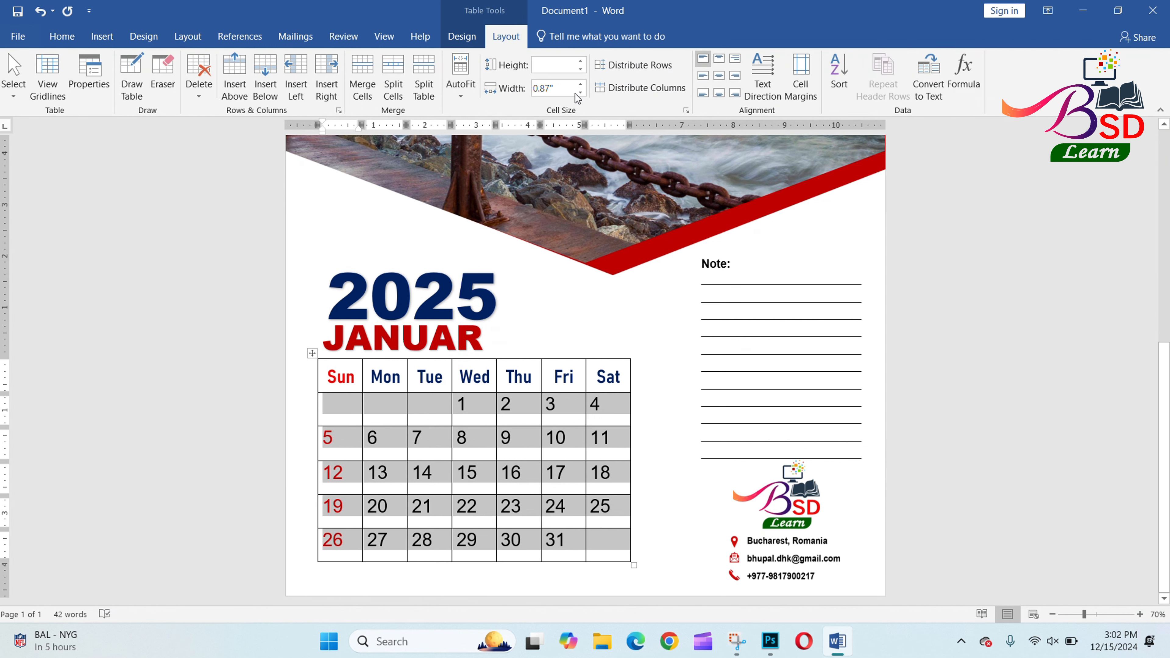
click(719, 77)
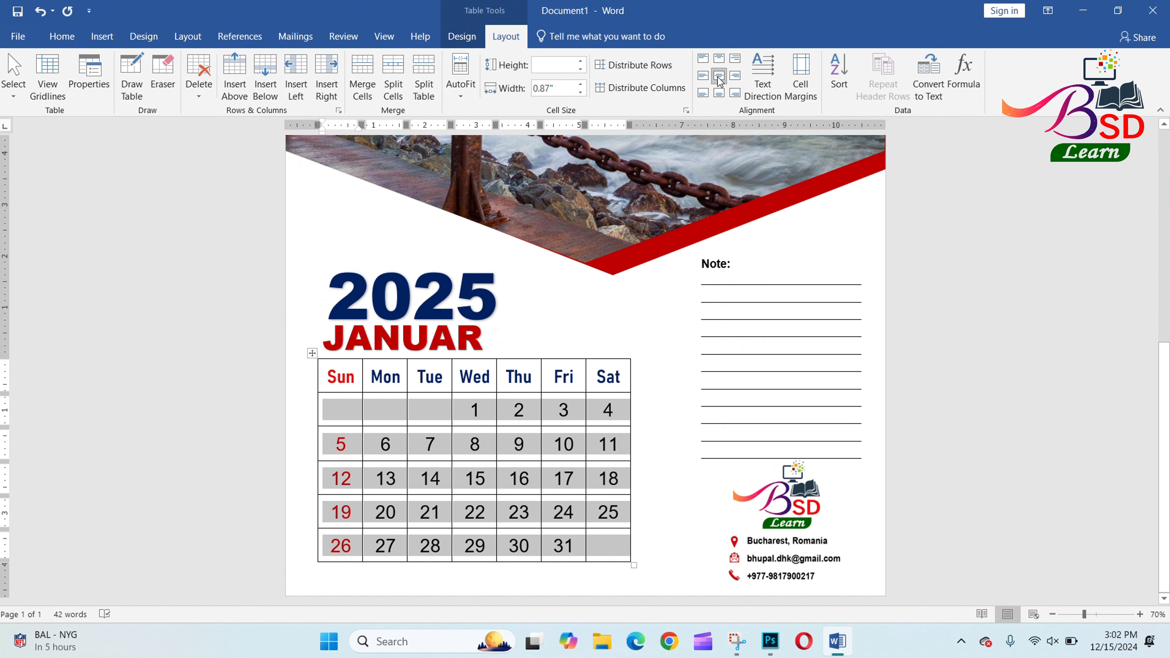
click(556, 456)
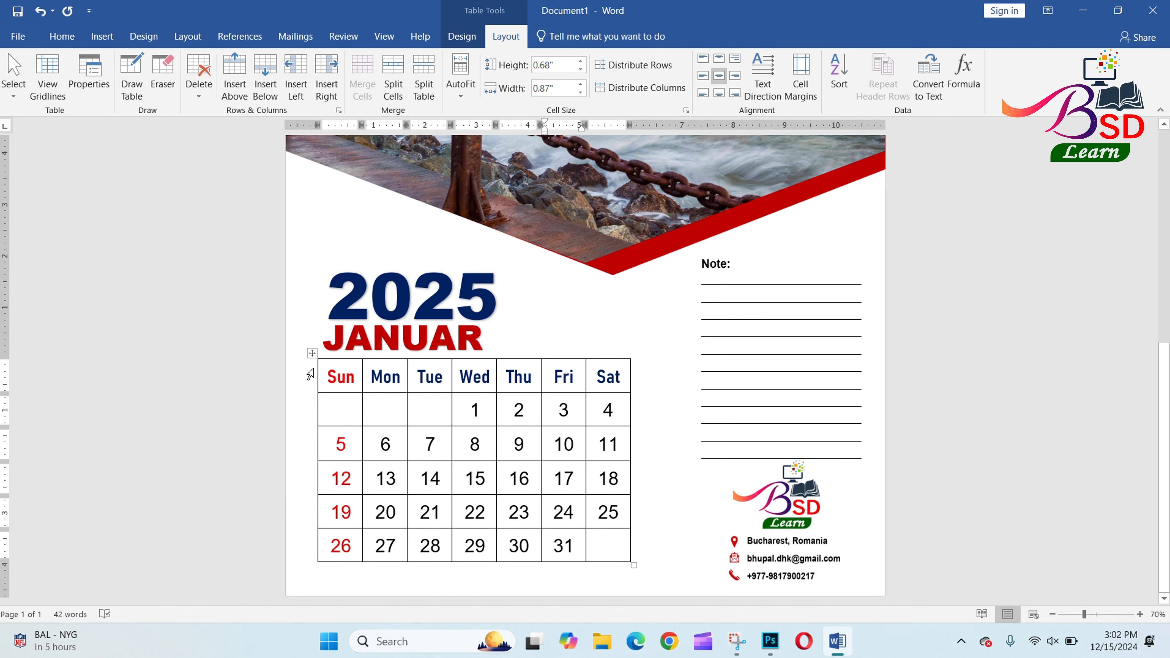
click(309, 360)
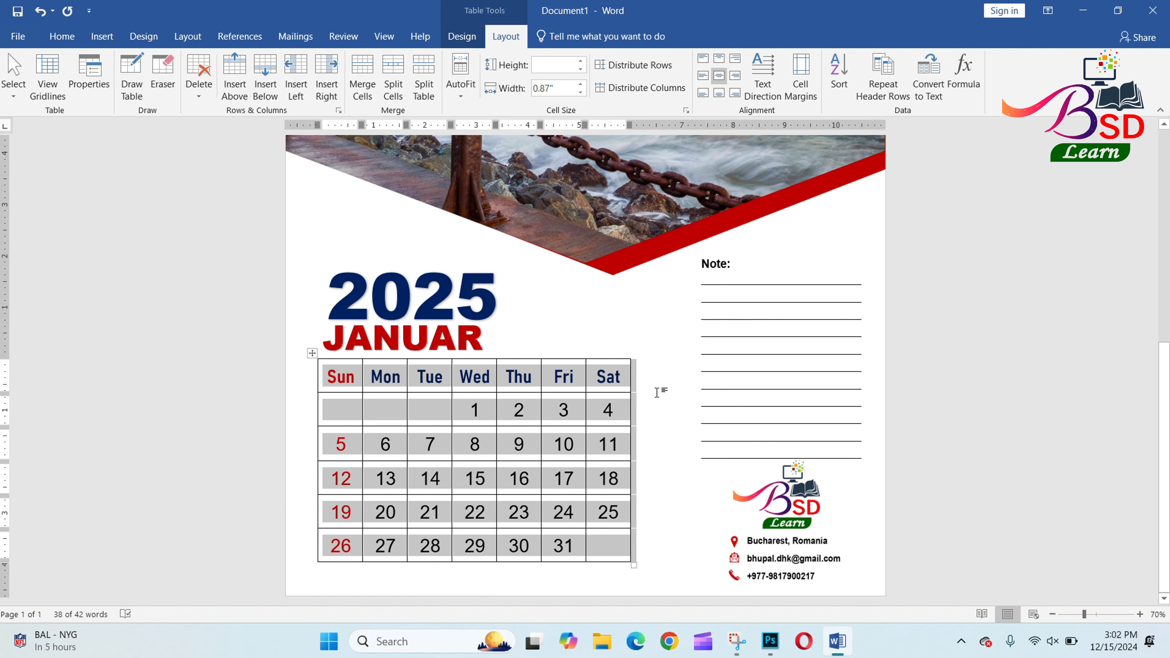
click(1033, 392)
Step: Draw a rounded rectangle about 11.06" wide and 16.06" high over nearly the whole calendar page
scroll(1033, 392, down, 4)
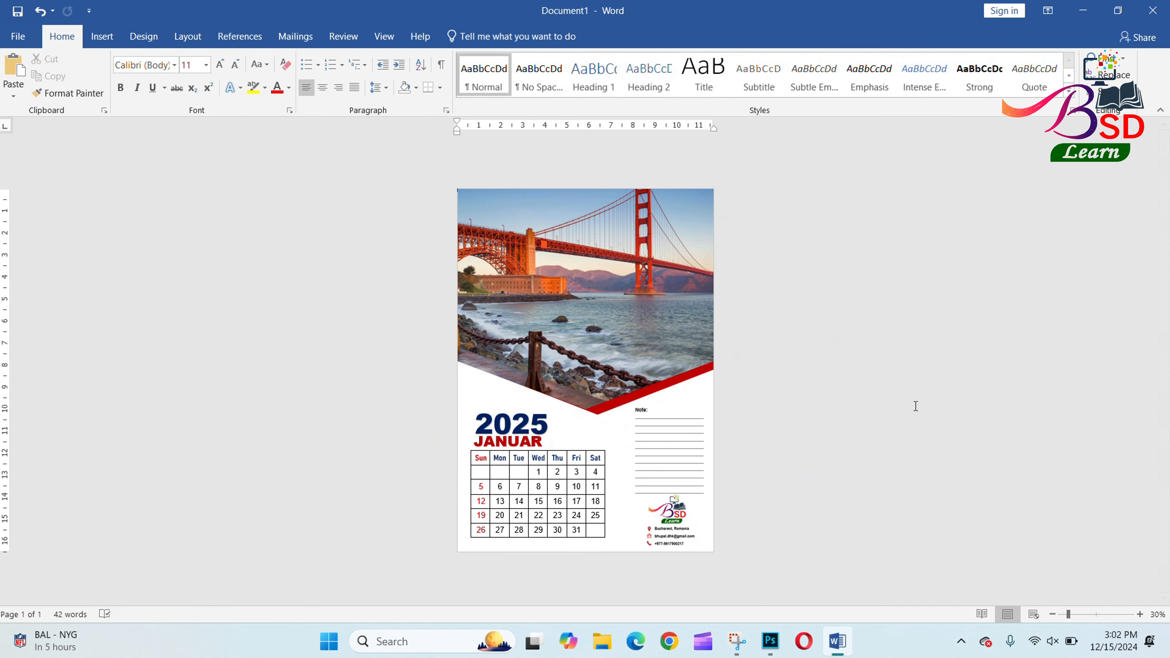
scroll(916, 406, up, 1)
scroll(915, 406, down, 2)
scroll(914, 406, up, 1)
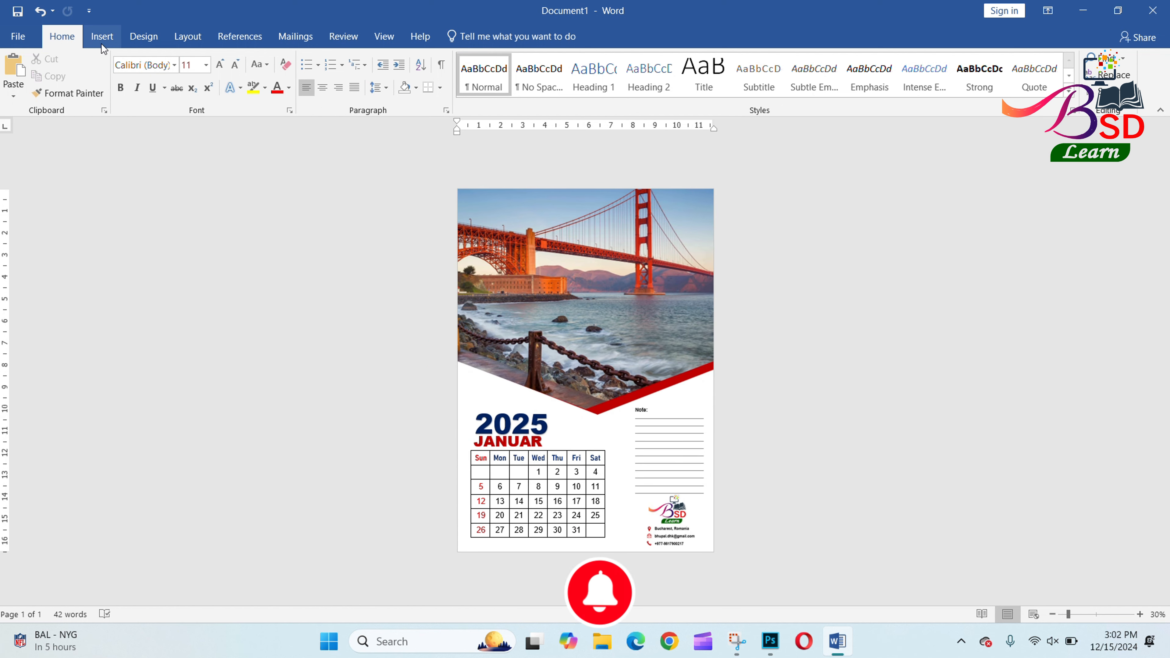
click(151, 42)
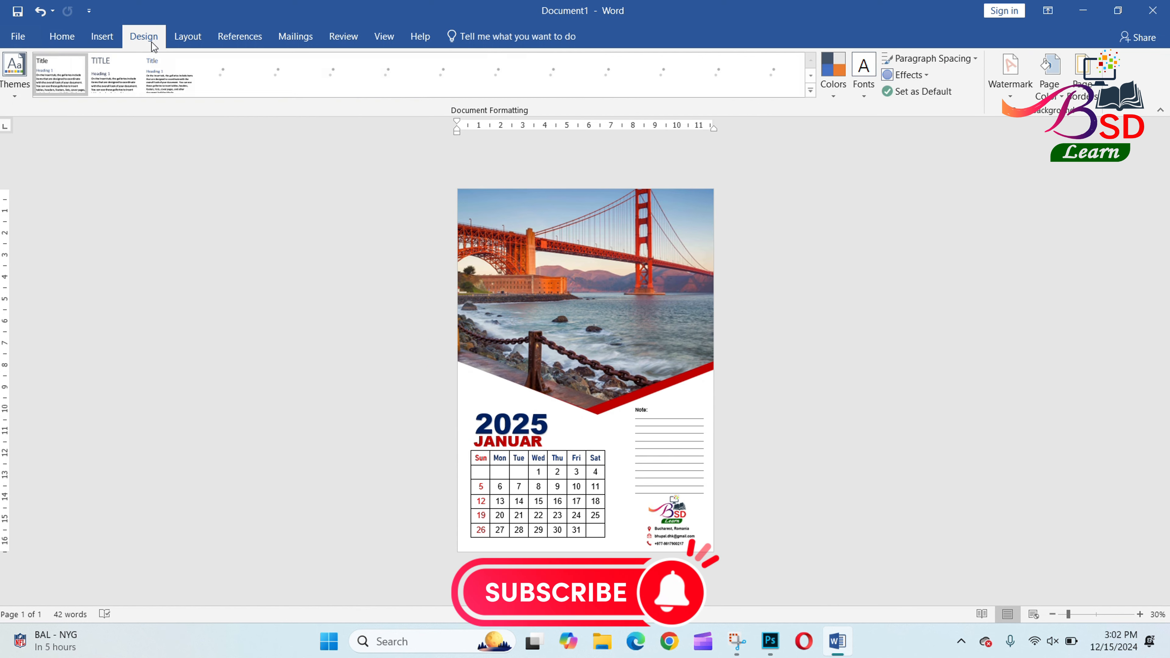
click(197, 39)
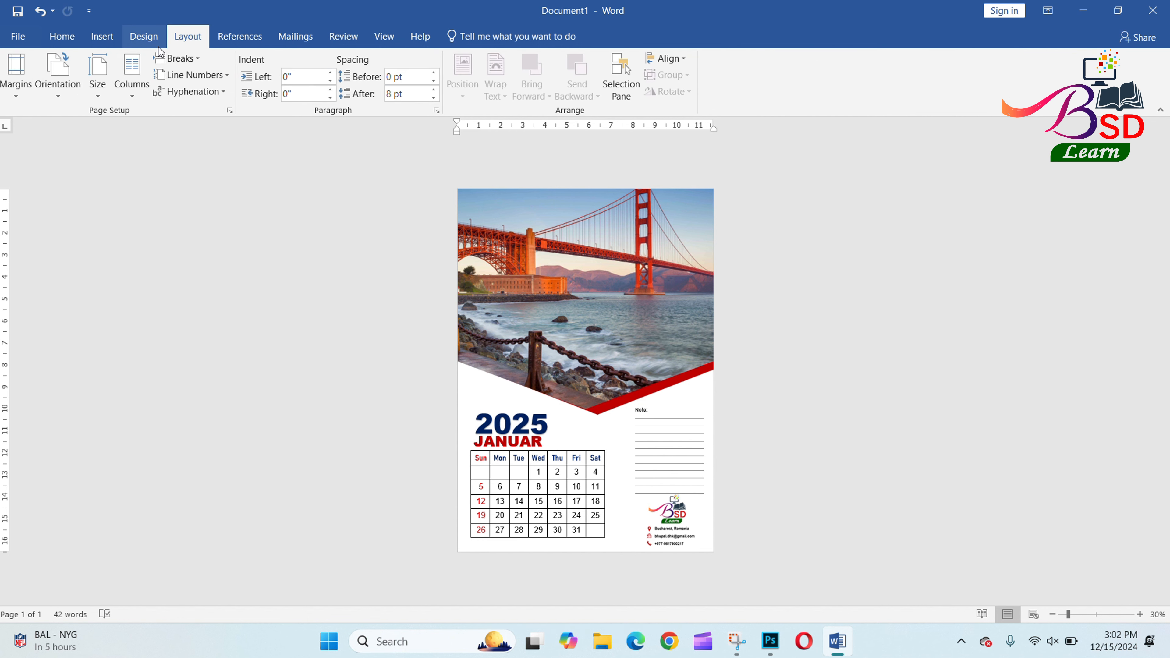
click(103, 37)
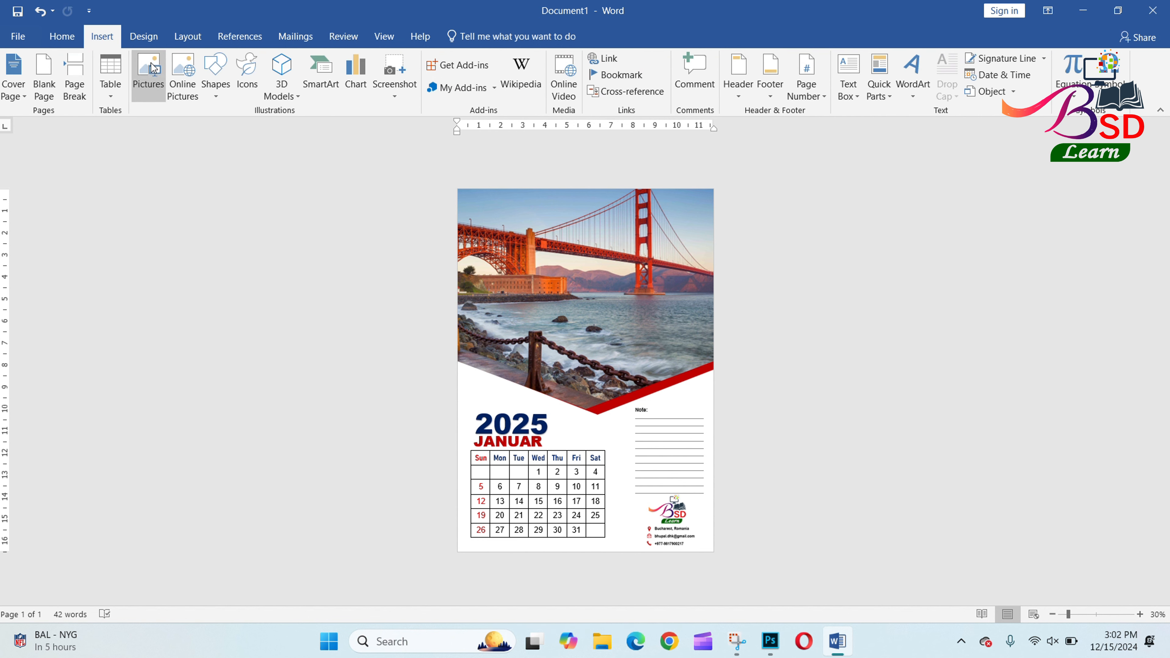
click(216, 77)
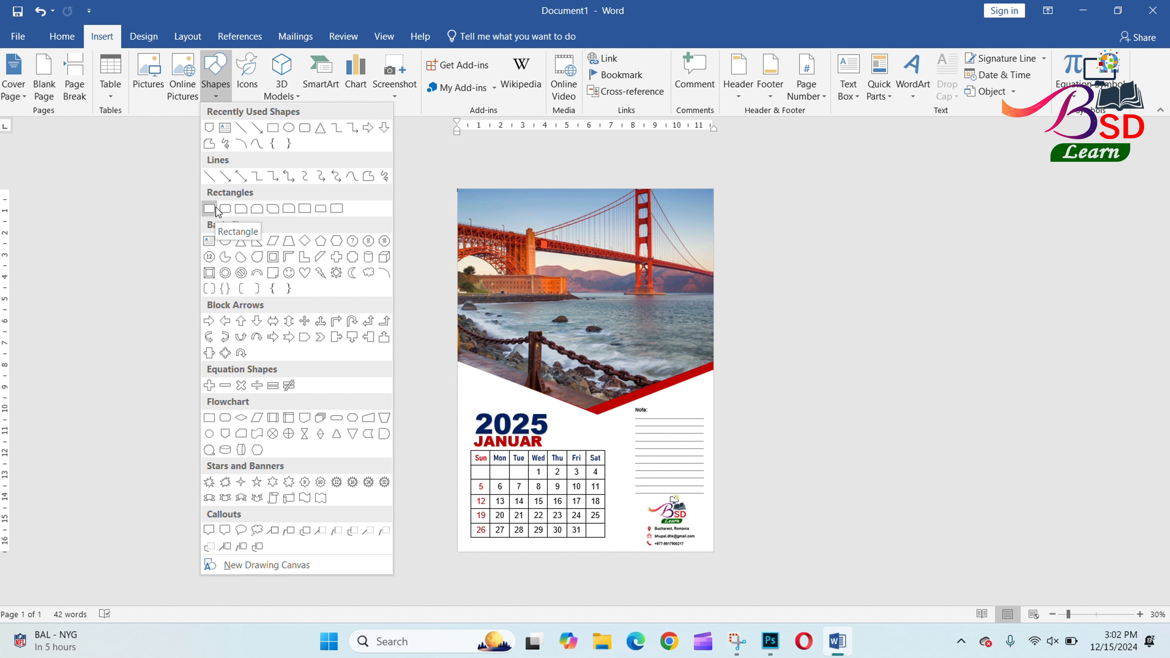
click(215, 209)
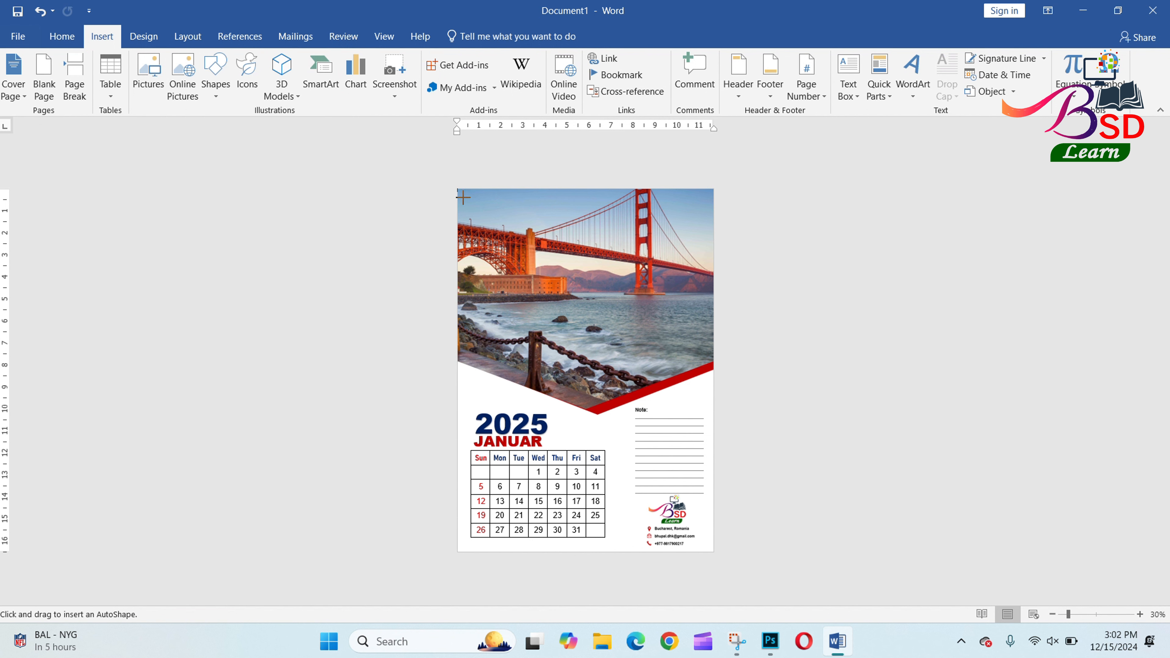
drag(464, 196, 708, 550)
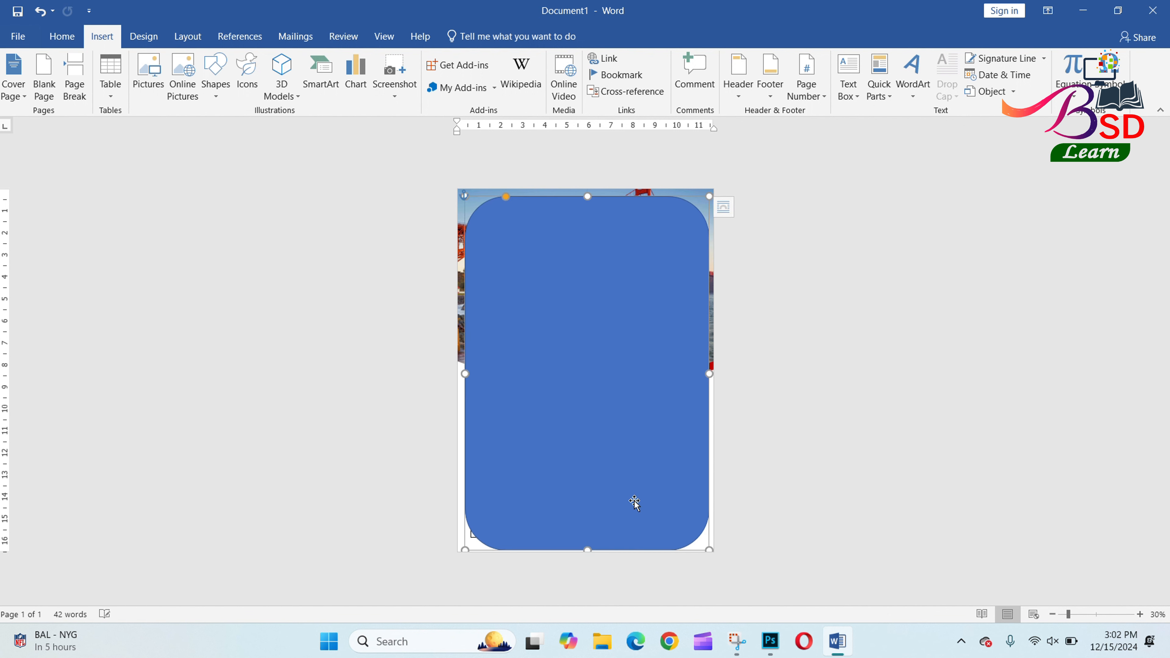
Step: Widen the rounded rectangle toward the page's left edge to about 11.25" and reduce its corner rounding
scroll(632, 501, up, 4)
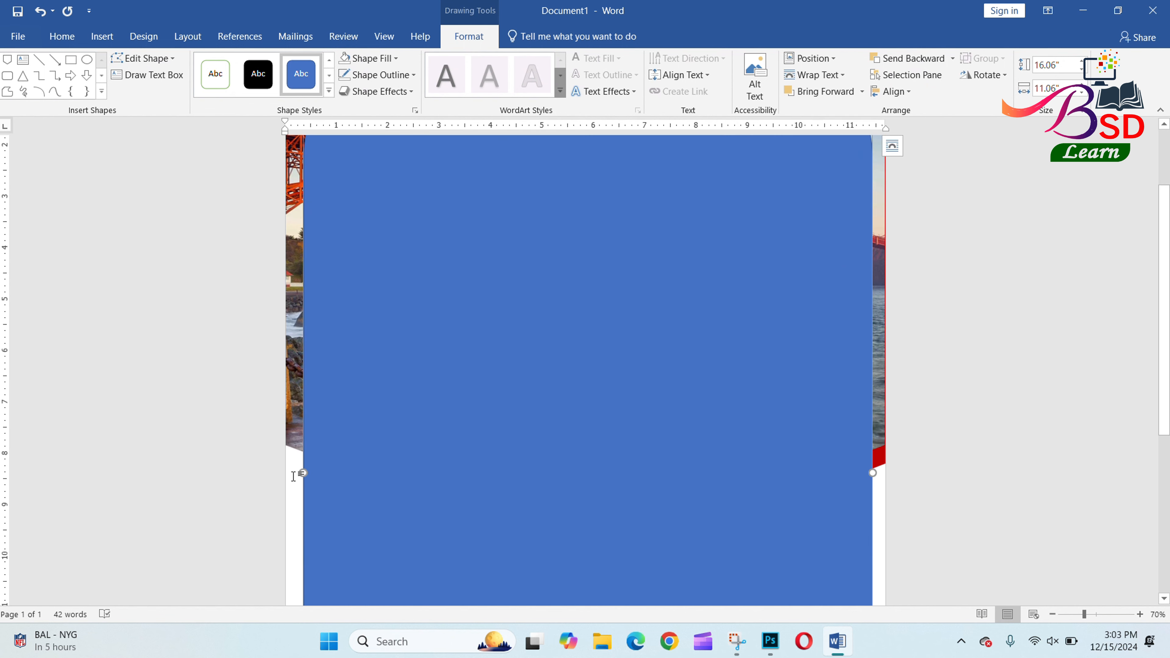
drag(302, 474, 293, 474)
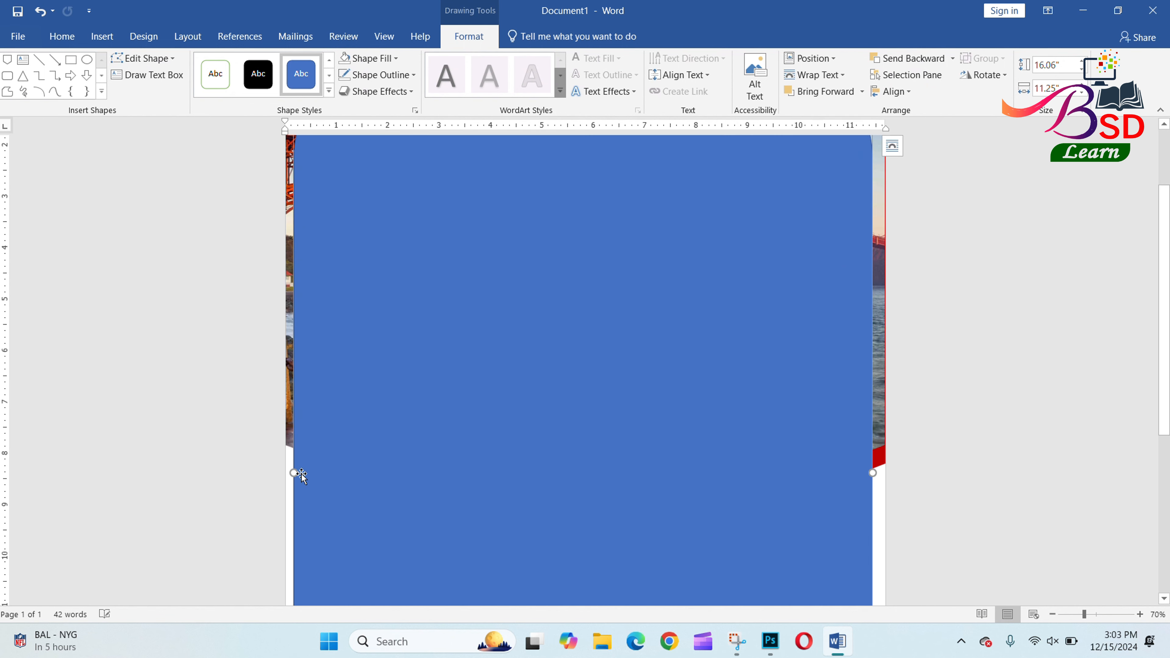
scroll(384, 473, up, 2)
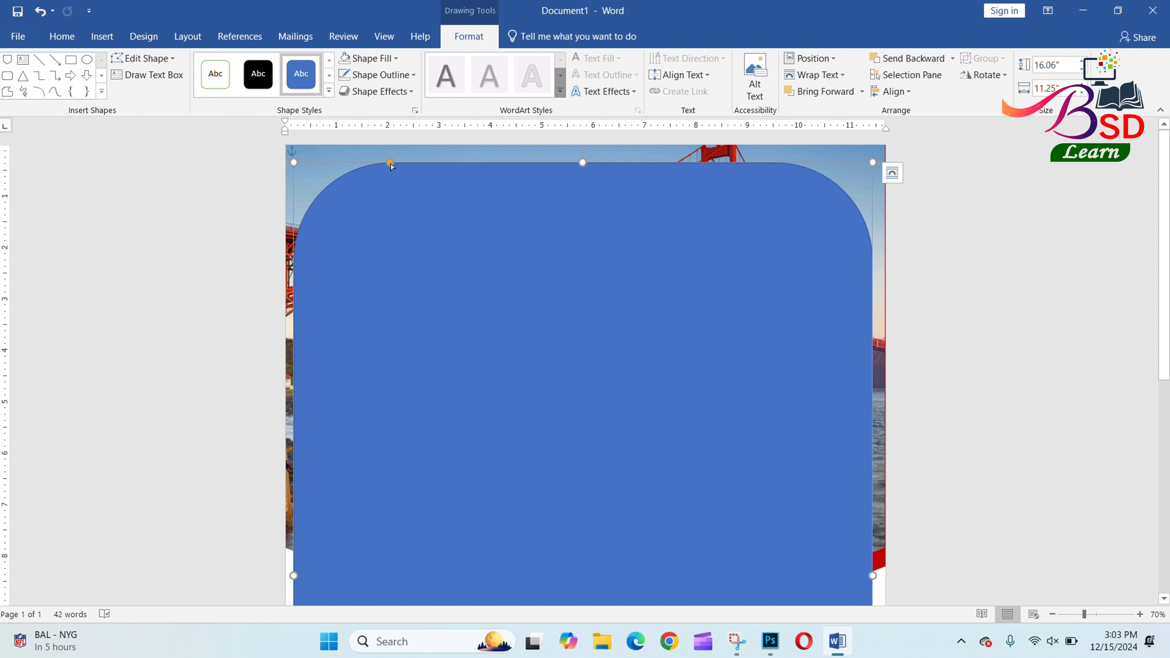
drag(390, 165, 322, 163)
Step: Move the rounded rectangle up slightly and extend its right side to a width of about 11.29"
drag(415, 211, 413, 203)
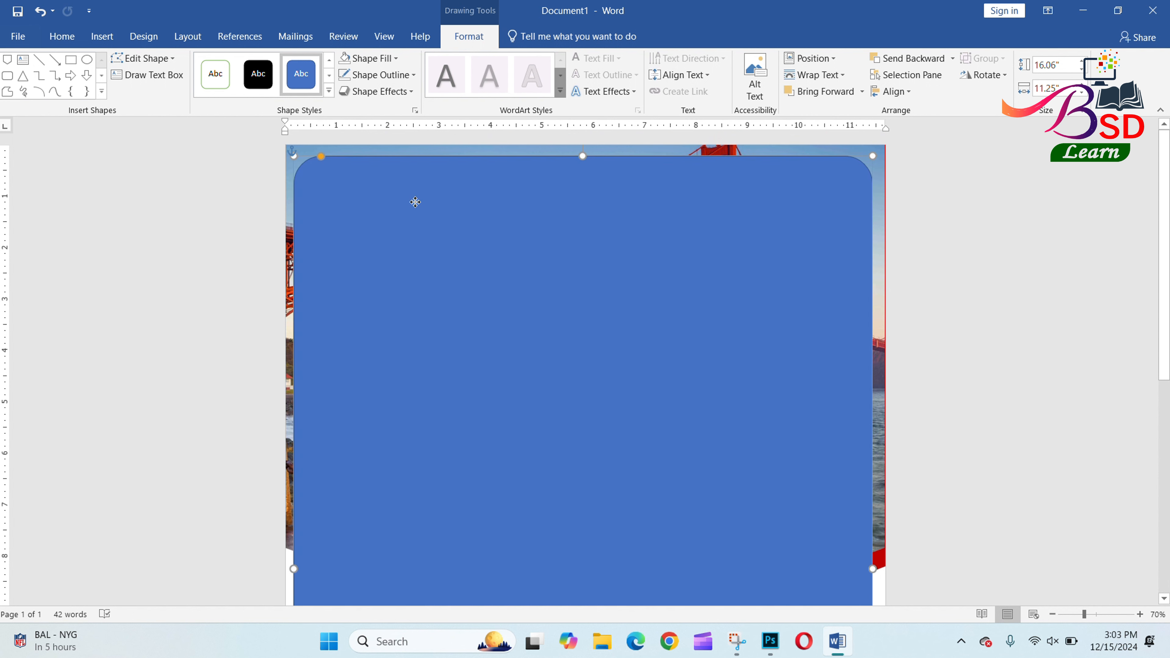
scroll(543, 437, down, 10)
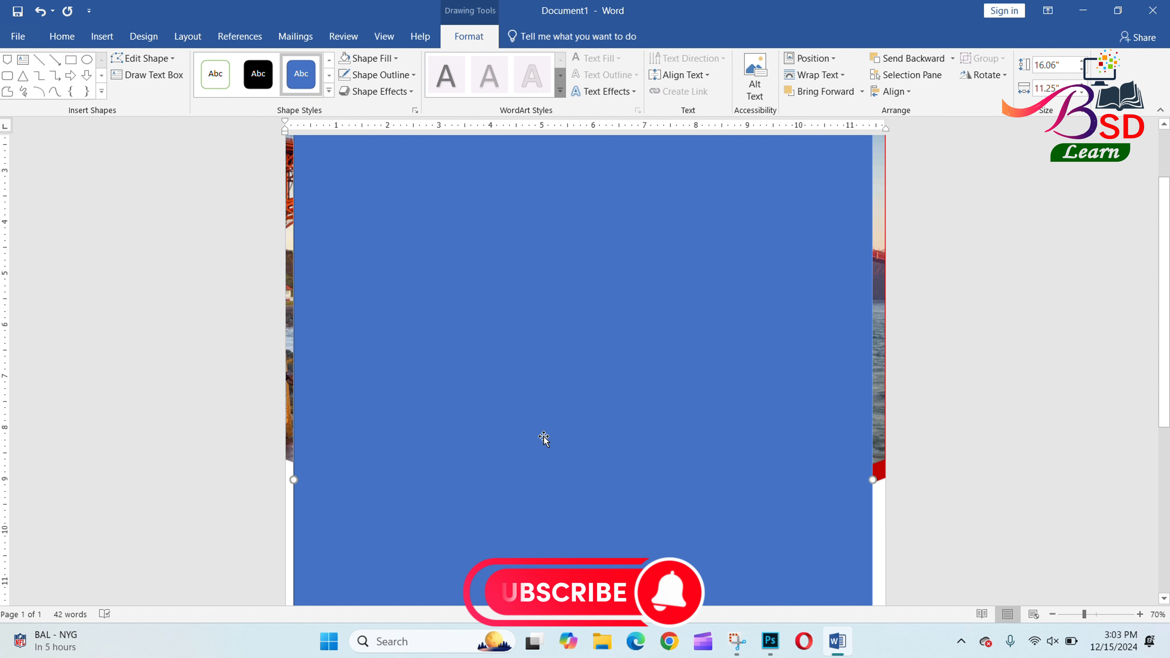
scroll(547, 437, down, 1)
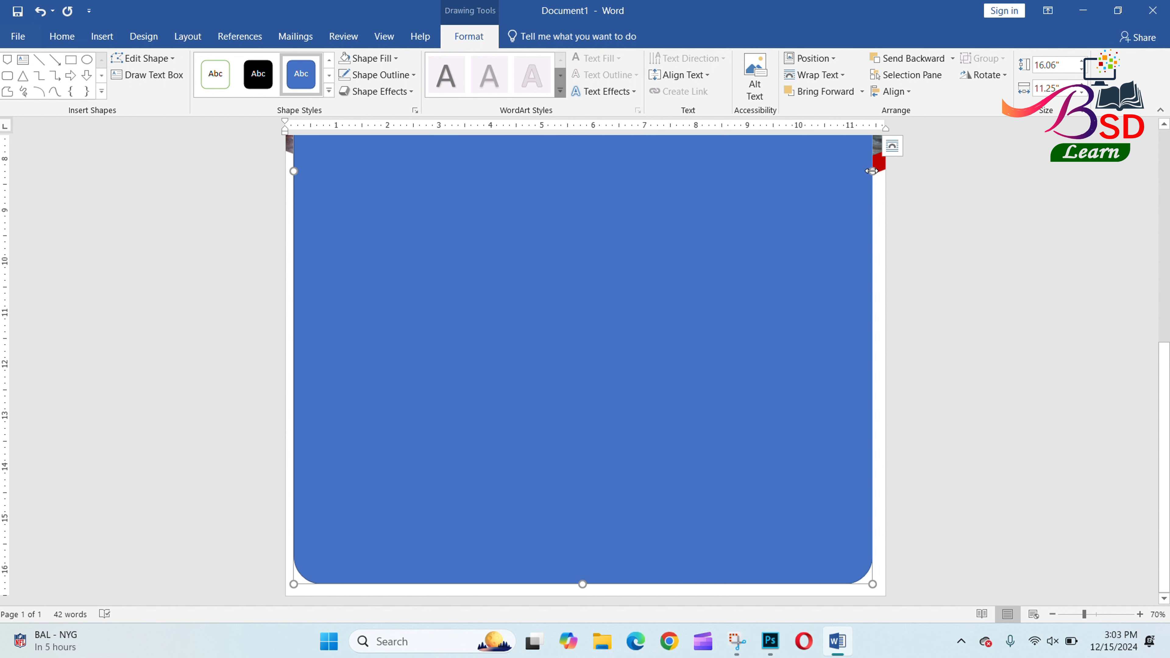
drag(871, 171, 874, 171)
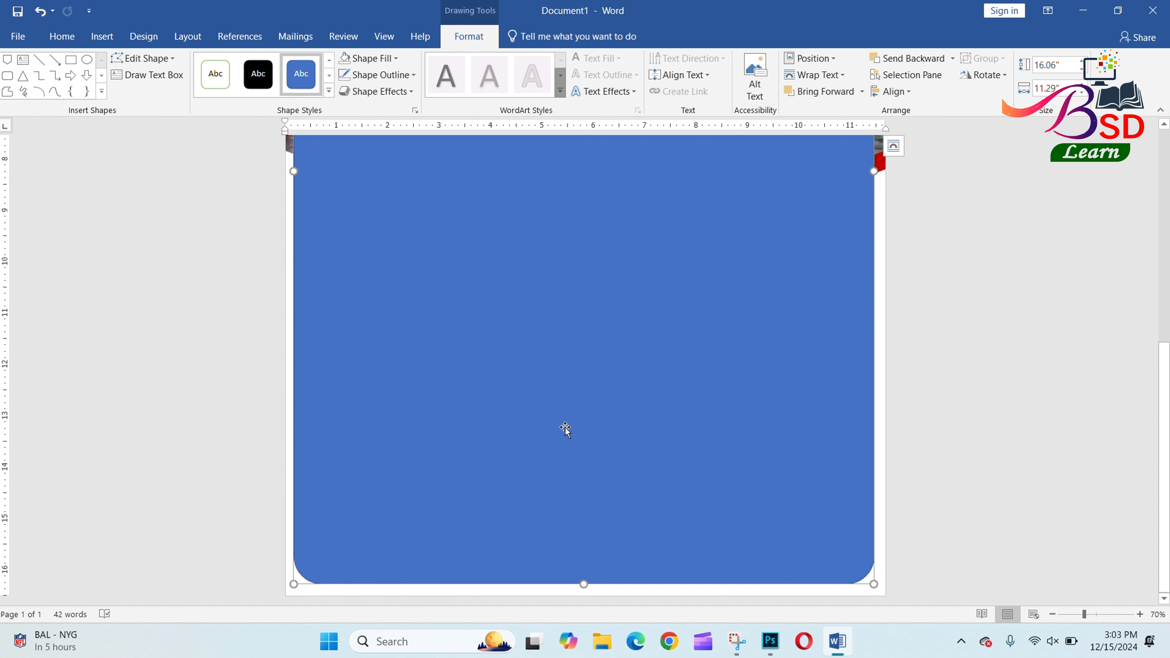
Step: Remove the fill from the large rounded rectangle so only its outline covers the calendar page
scroll(565, 433, up, 10)
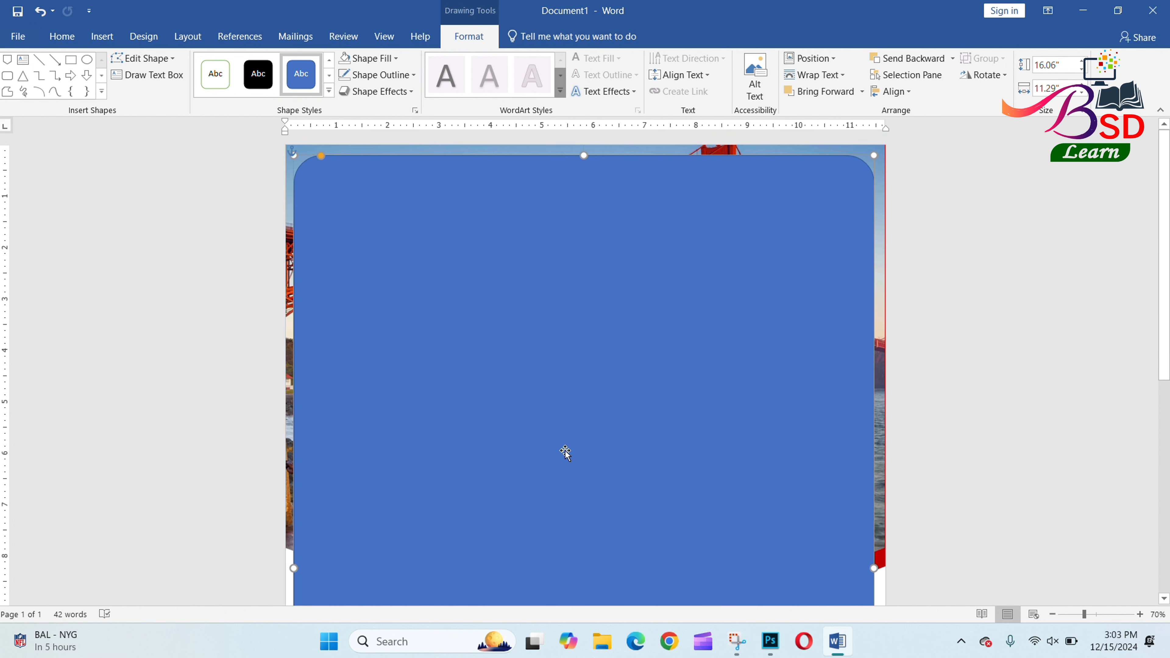
click(378, 58)
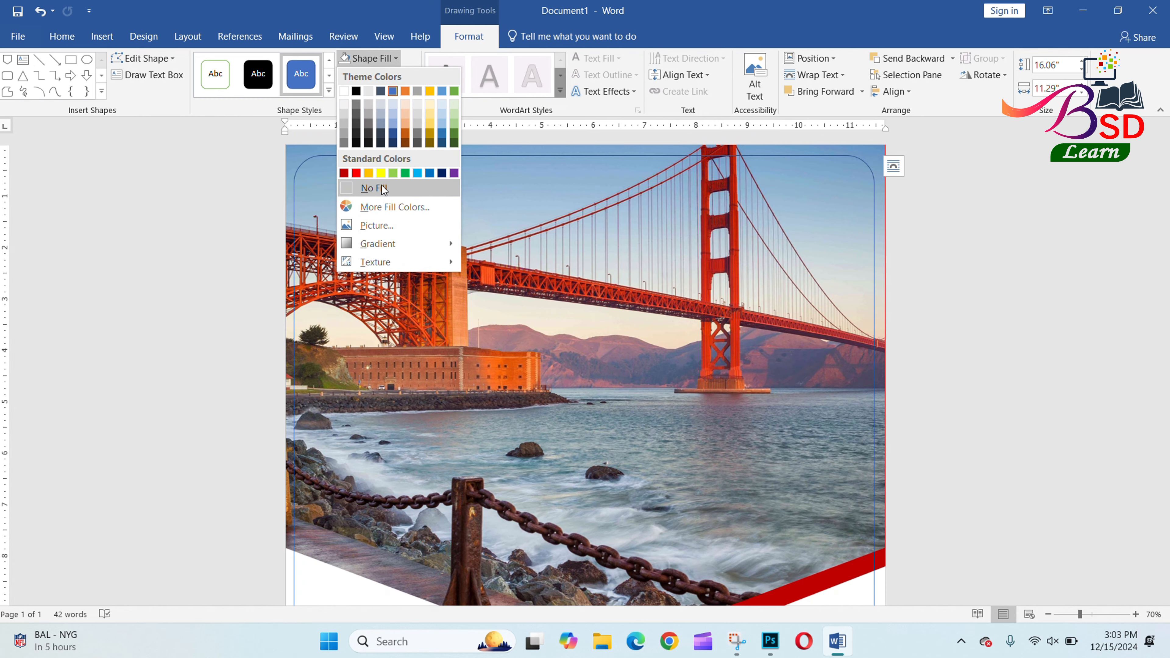
click(374, 188)
Step: Set the rounded rectangle's outline to a 2¼ pt weight and the standard Red color
click(378, 74)
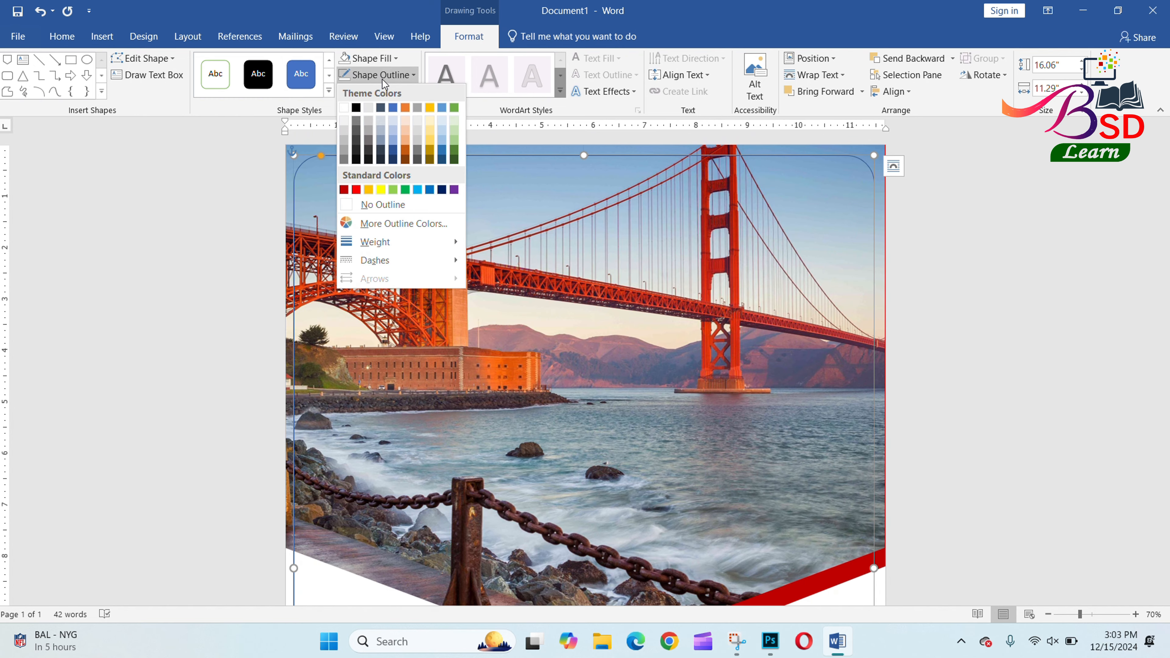
mouse_move(377, 243)
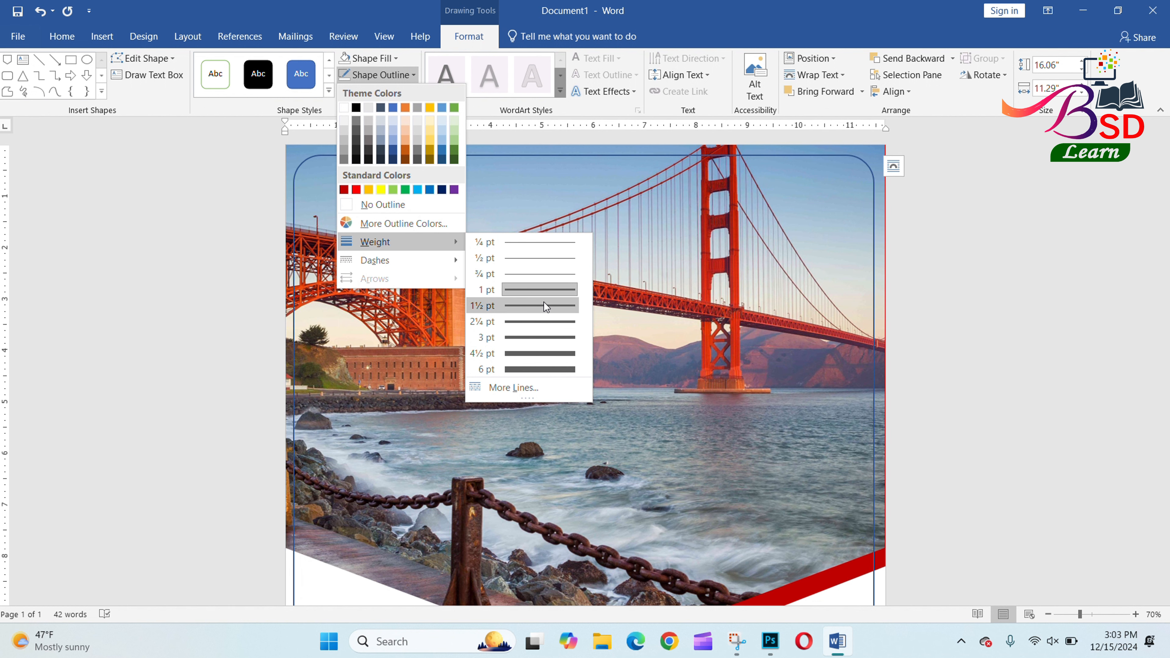
click(543, 321)
click(377, 76)
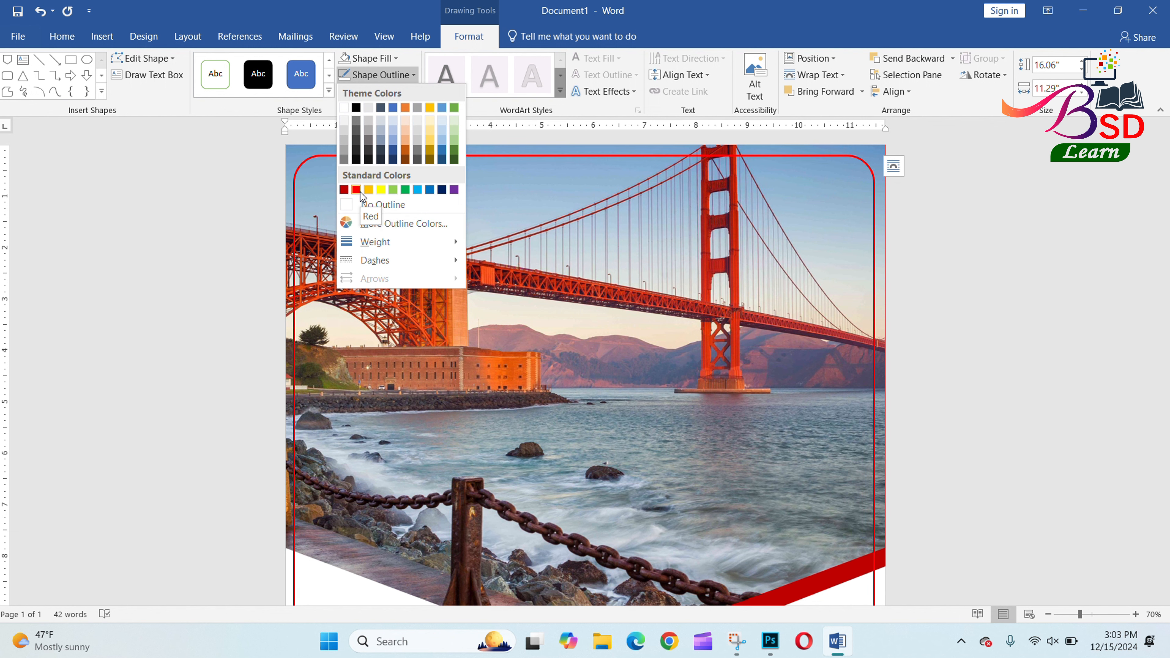
click(356, 190)
Step: Send the rounded frame backward behind the header photo and deselect it
scroll(596, 183, down, 3)
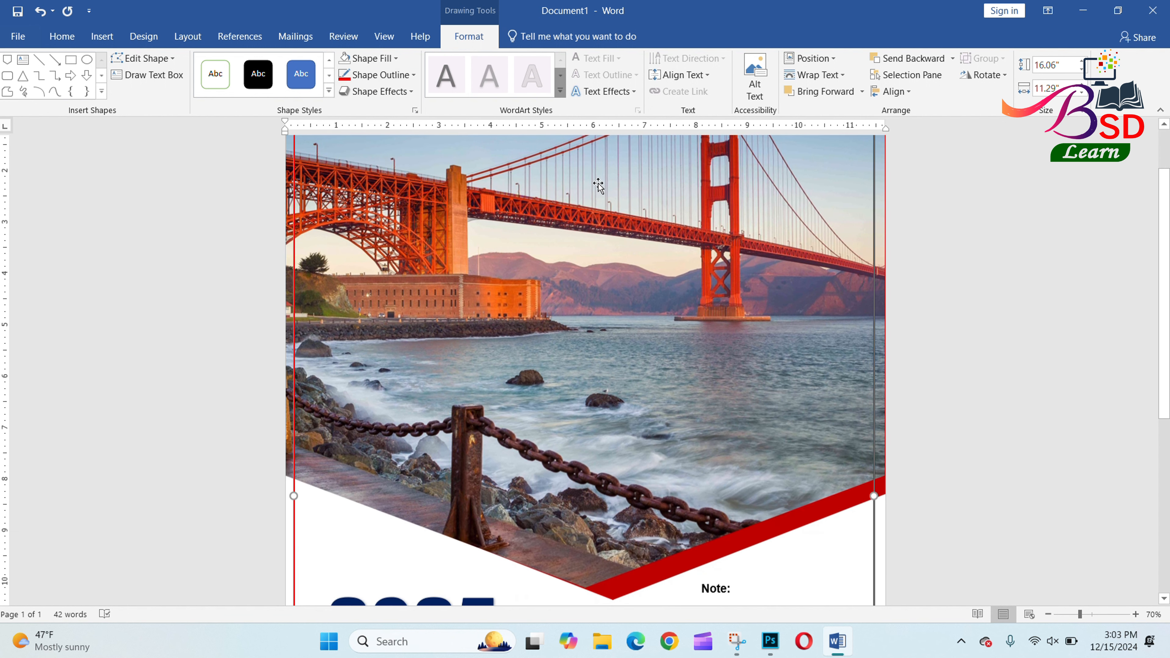
scroll(569, 366, up, 3)
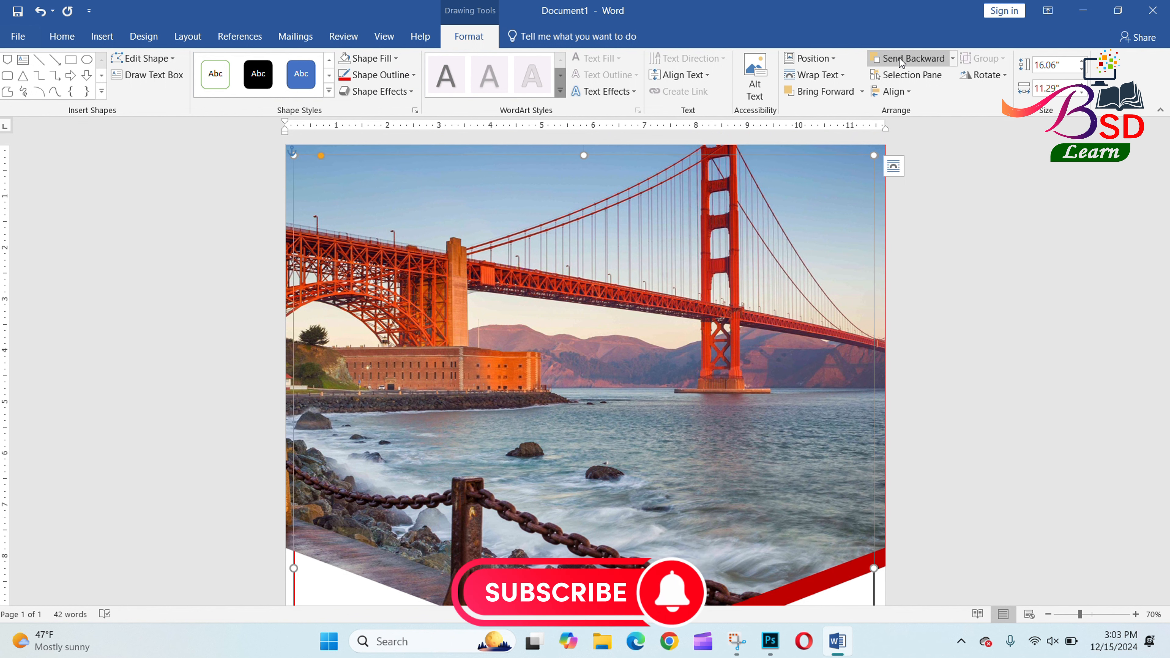
scroll(661, 453, down, 2)
scroll(661, 453, down, 9)
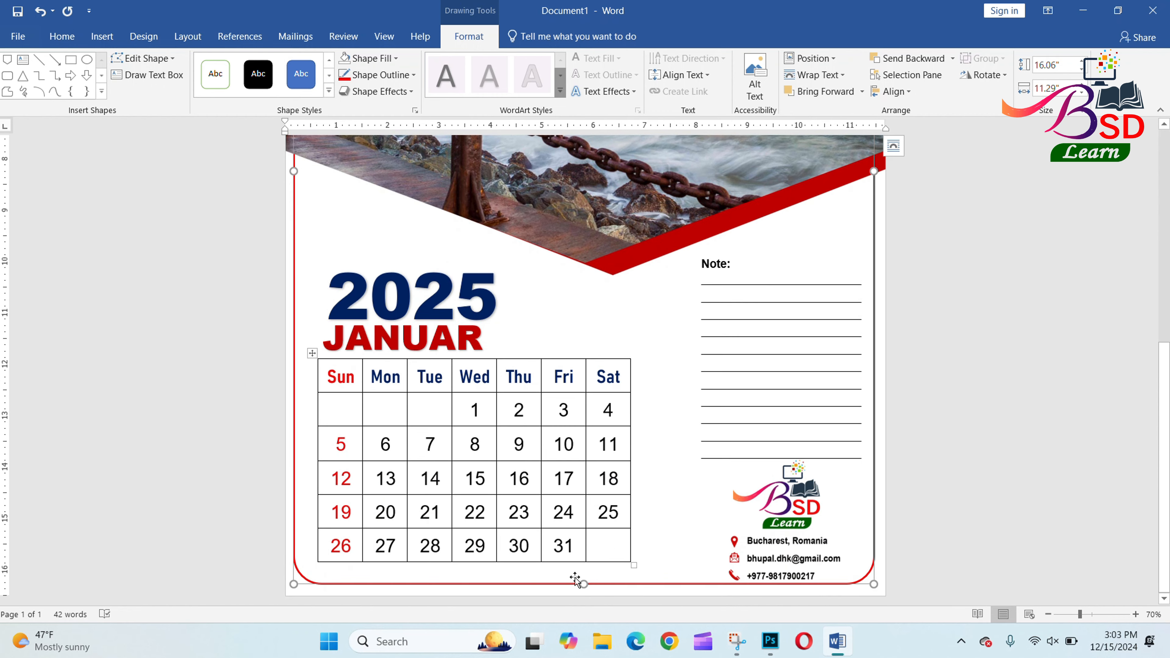
click(1021, 445)
Step: Examine the calendar layout from the header photo down to the framed date table, notes and logo, ending with the whole page in view
ctrl+scroll(1022, 446, down, 2)
scroll(875, 441, down, 1)
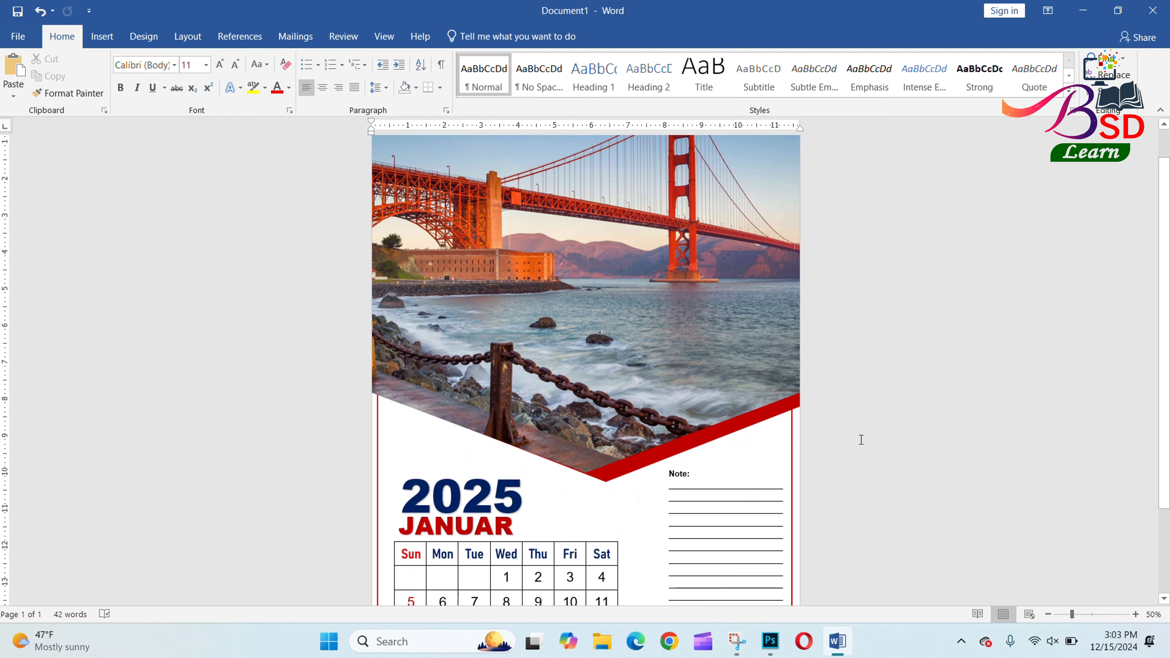
scroll(843, 447, up, 1)
scroll(840, 451, down, 4)
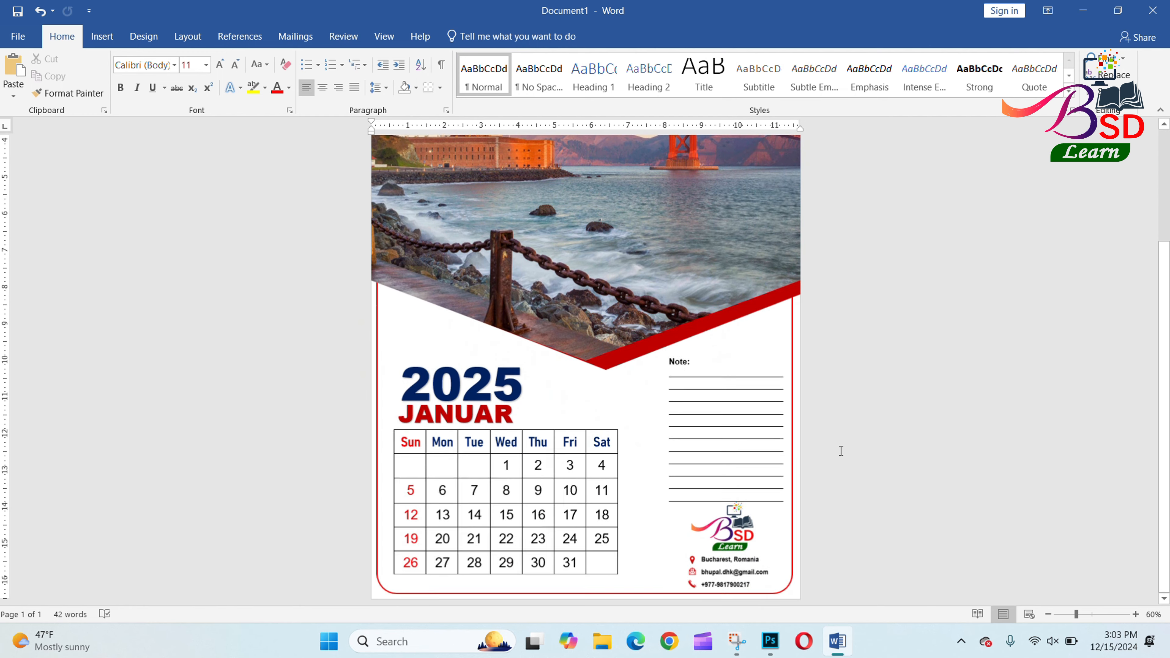
ctrl+scroll(841, 452, up, 4)
ctrl+scroll(841, 451, down, 6)
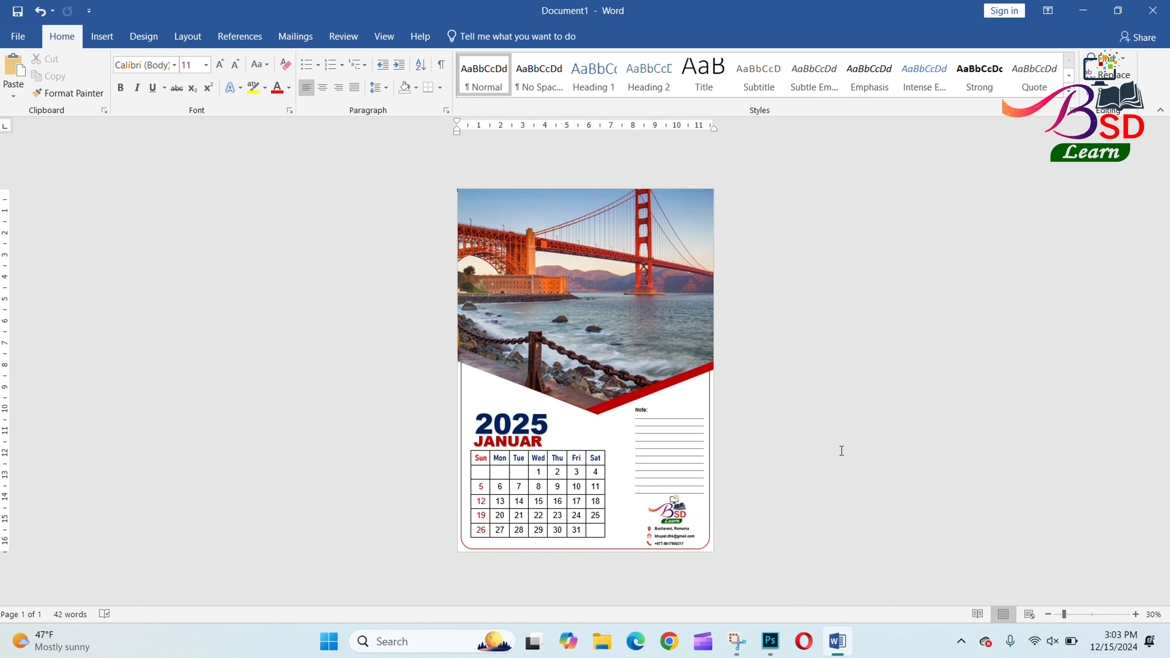